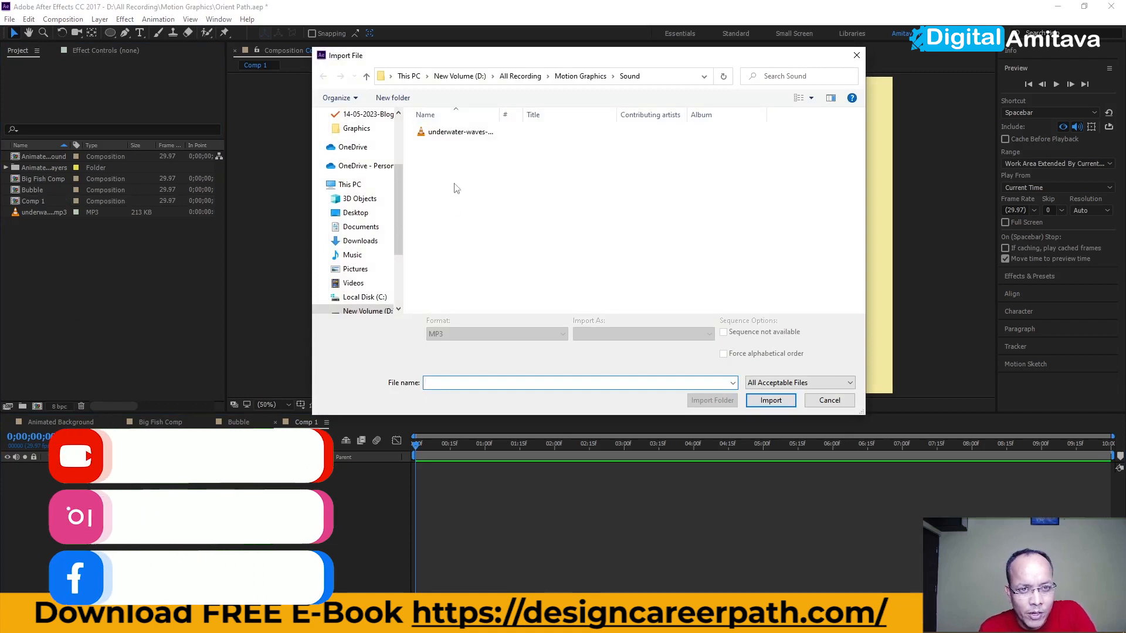
- Import the cricketball image from the Ball folder inside Graphics and add it as a layer in Comp 1
left_click(580, 76)
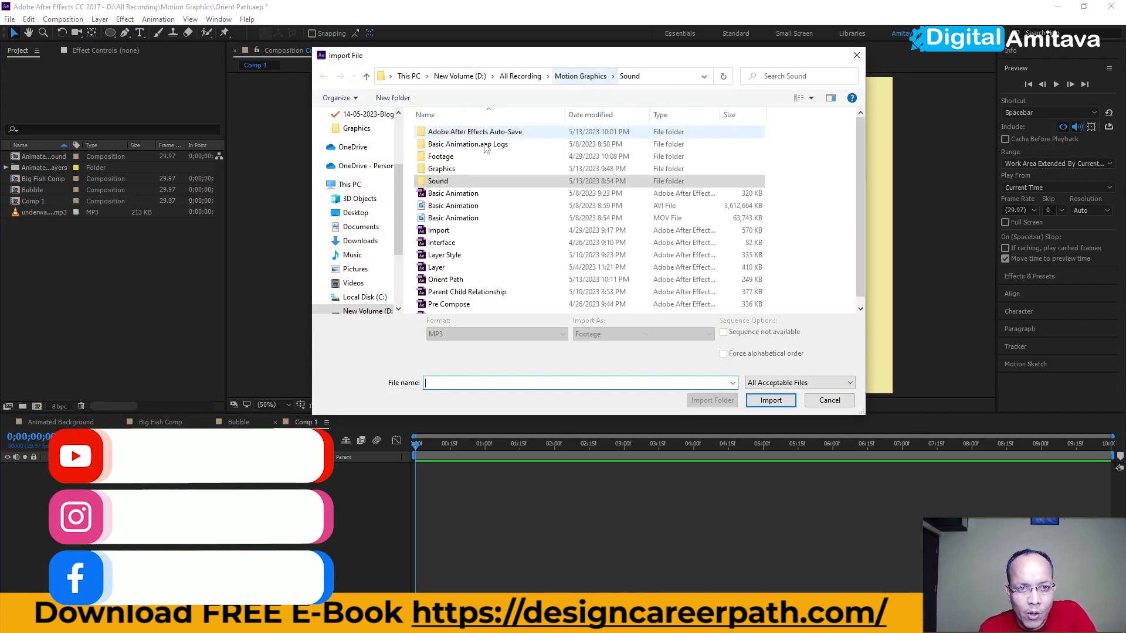
double_click(445, 169)
double_click(457, 147)
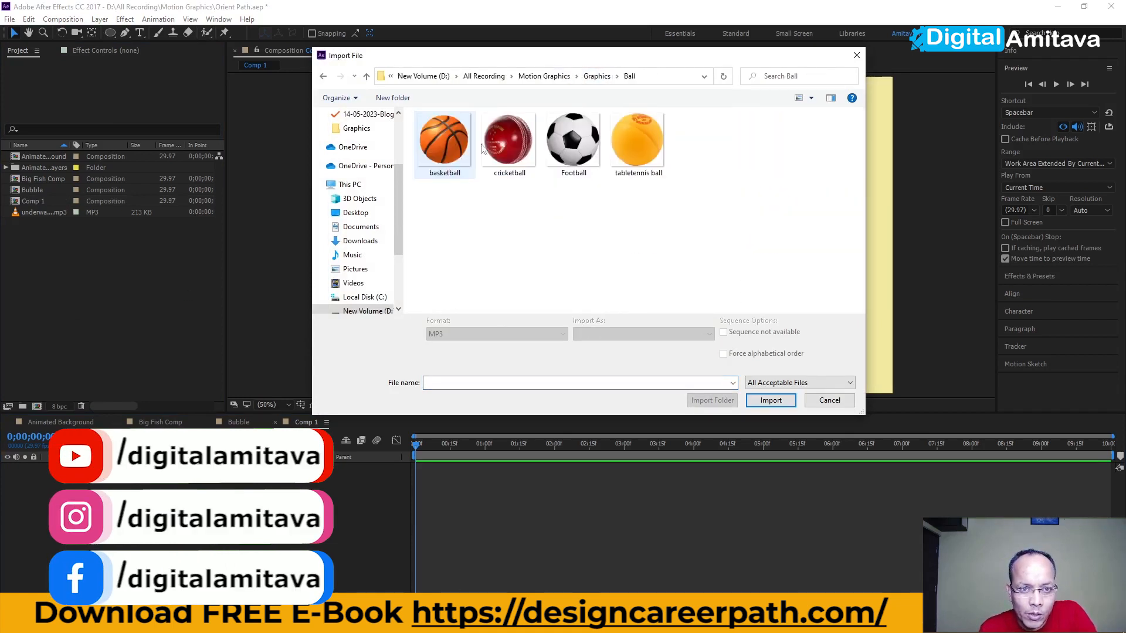
left_click(508, 141)
left_click(771, 400)
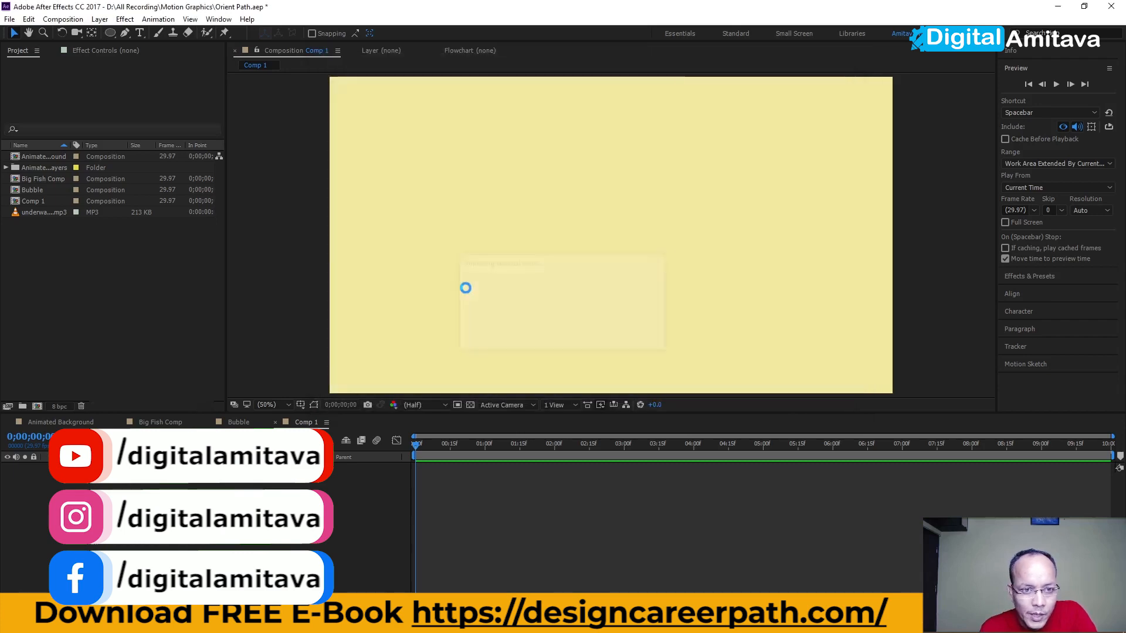
left_click_drag(42, 213, 86, 481)
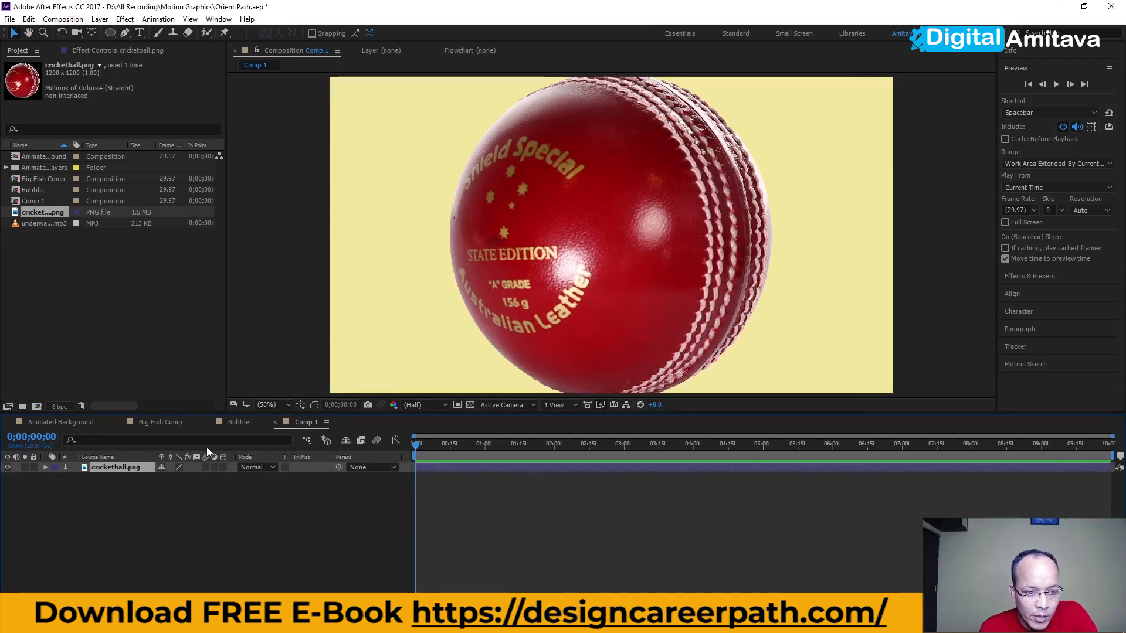
- Scale the cricket ball layer to 23% and place it near the composition's upper-left corner, at about 212, 184
key("s")
left_click_drag(176, 478, 136, 485)
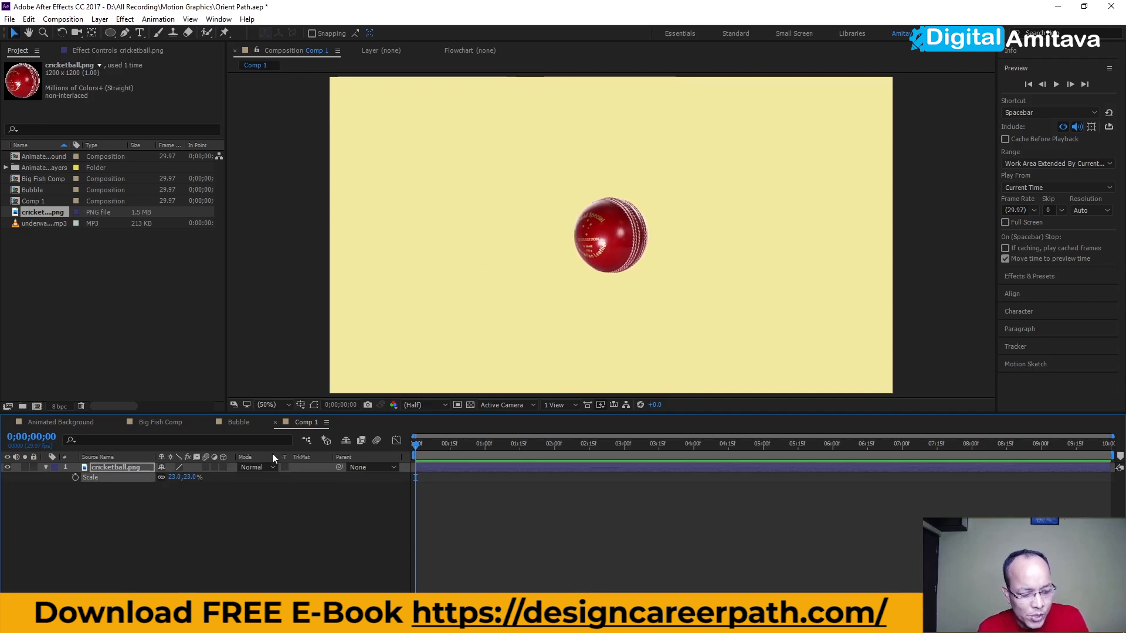
left_click_drag(599, 246, 383, 145)
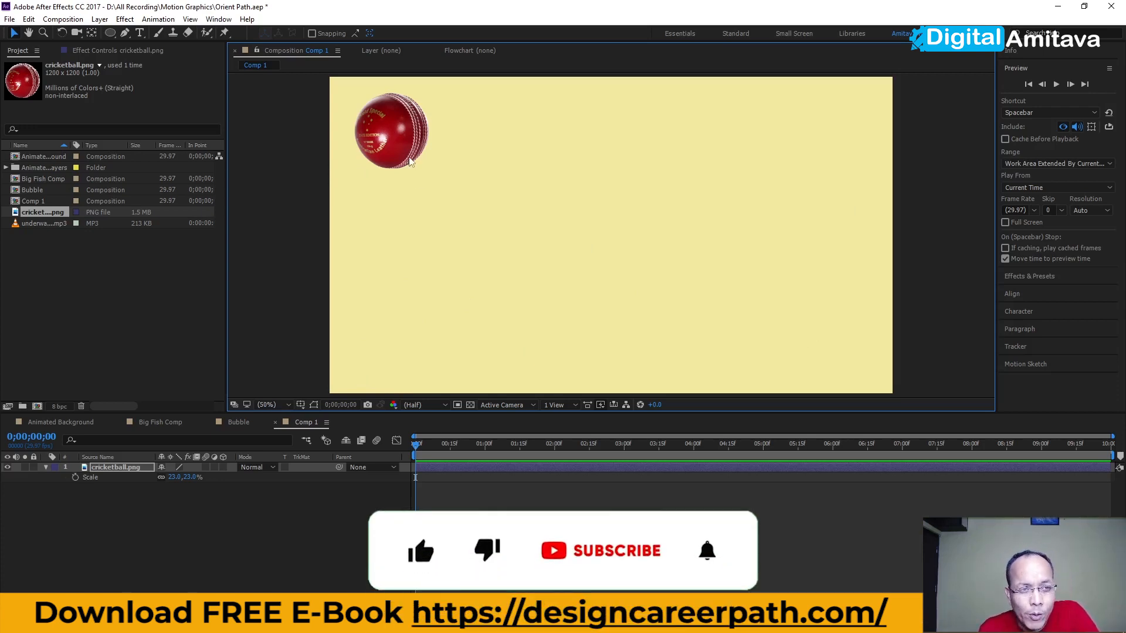
- Bring up the Motion Sketch controls and reveal the cricket ball layer's Position property
left_click(222, 20)
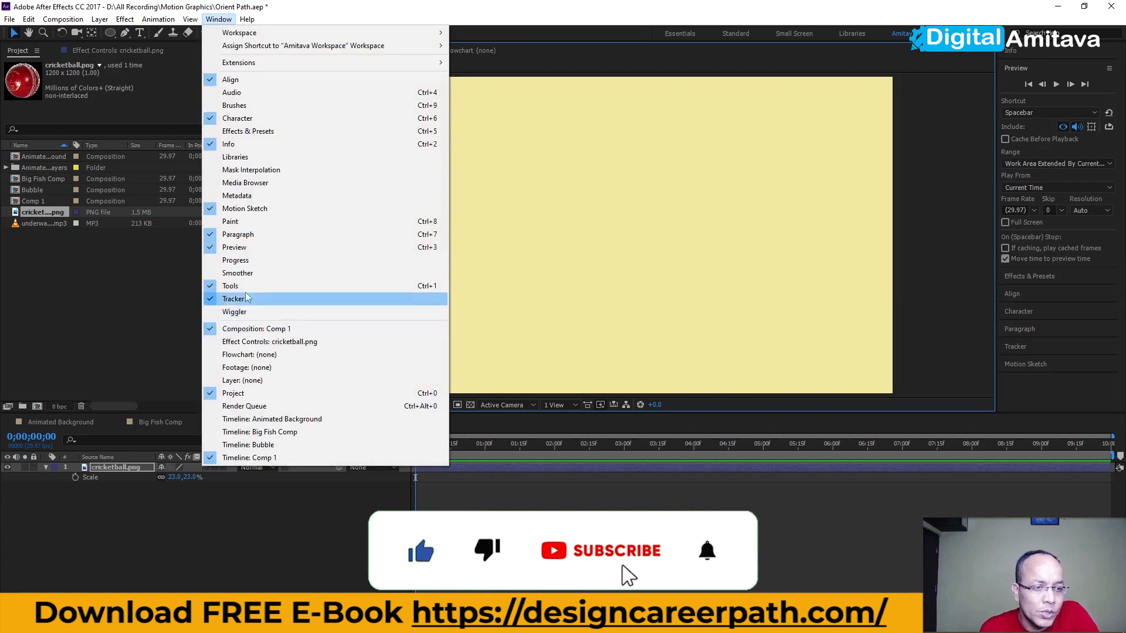
left_click(218, 209)
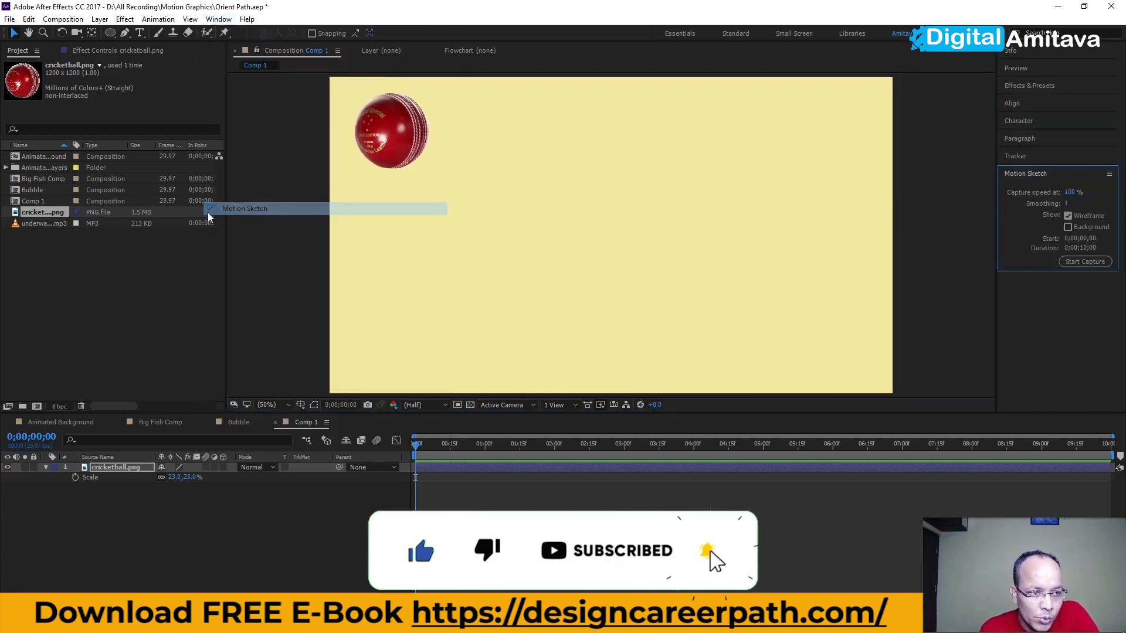
left_click(218, 19)
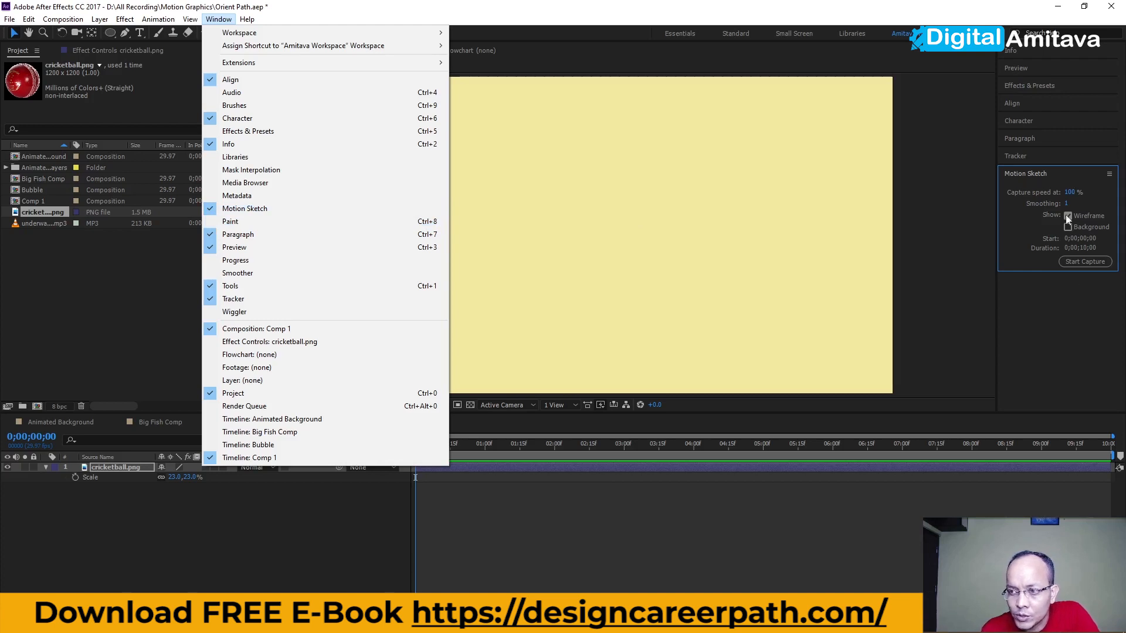
left_click(1072, 297)
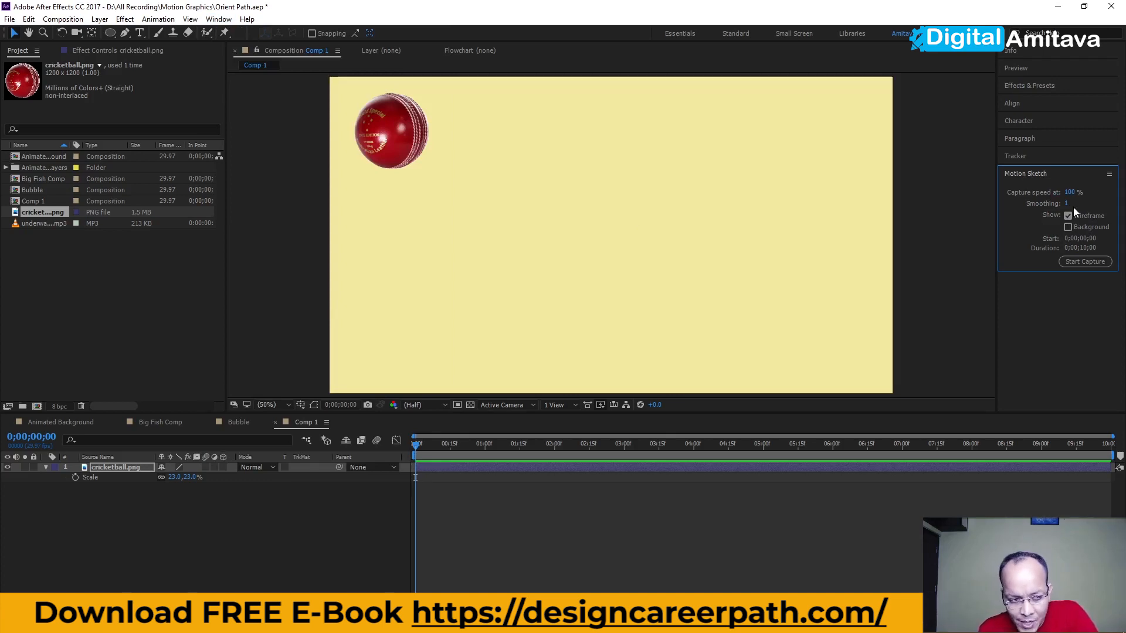
key("p")
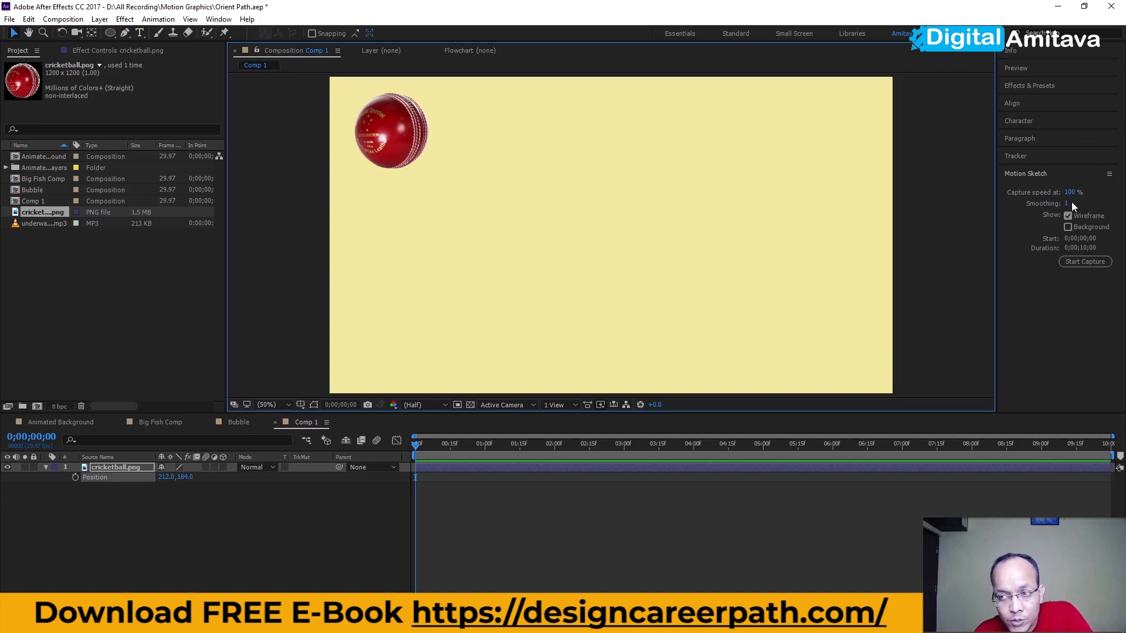
- Try a freehand Motion Sketch capture of the ball's path across the composition, preview it, and undo the capture
left_click(1070, 263)
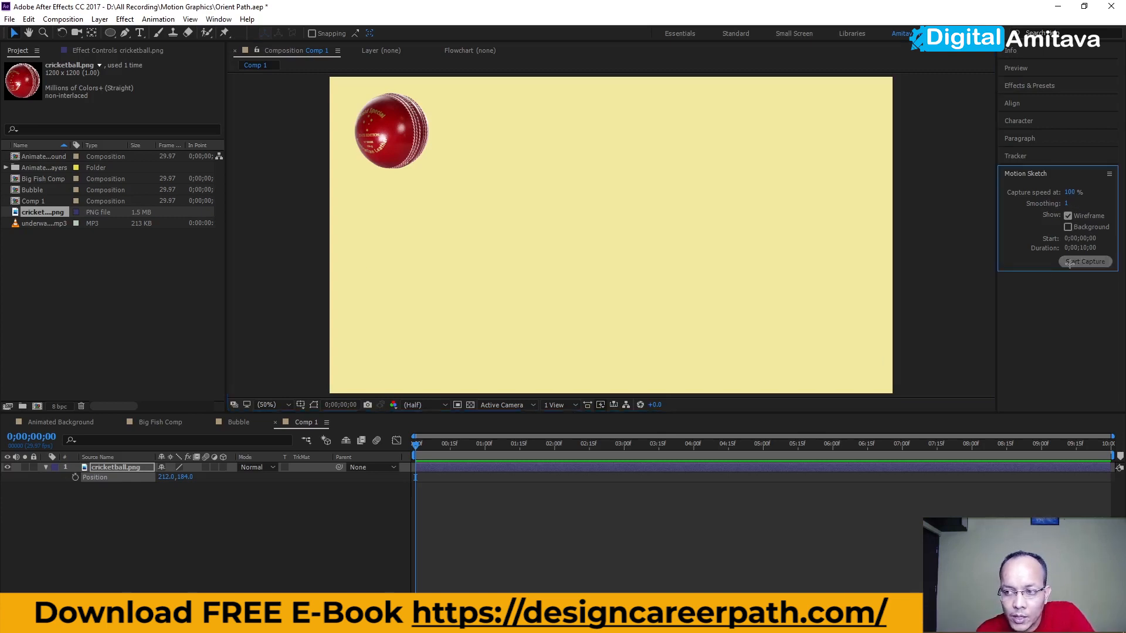
mouse_move(350, 376)
left_mouse_down()
mouse_move(381, 335)
mouse_move(403, 335)
mouse_move(479, 363)
mouse_move(526, 356)
mouse_move(549, 332)
mouse_move(553, 302)
mouse_move(535, 280)
mouse_move(401, 263)
mouse_move(398, 201)
mouse_move(468, 182)
mouse_move(539, 197)
mouse_move(653, 267)
mouse_move(718, 267)
mouse_move(748, 205)
mouse_move(721, 171)
mouse_move(616, 139)
mouse_move(637, 95)
mouse_move(717, 96)
mouse_move(792, 117)
mouse_move(820, 172)
mouse_move(821, 243)
mouse_move(780, 300)
mouse_move(650, 330)
mouse_move(655, 367)
mouse_move(759, 387)
mouse_move(823, 354)
mouse_move(783, 278)
mouse_move(683, 224)
mouse_move(570, 241)
mouse_move(492, 299)
mouse_move(447, 301)
mouse_move(365, 273)
left_mouse_up()
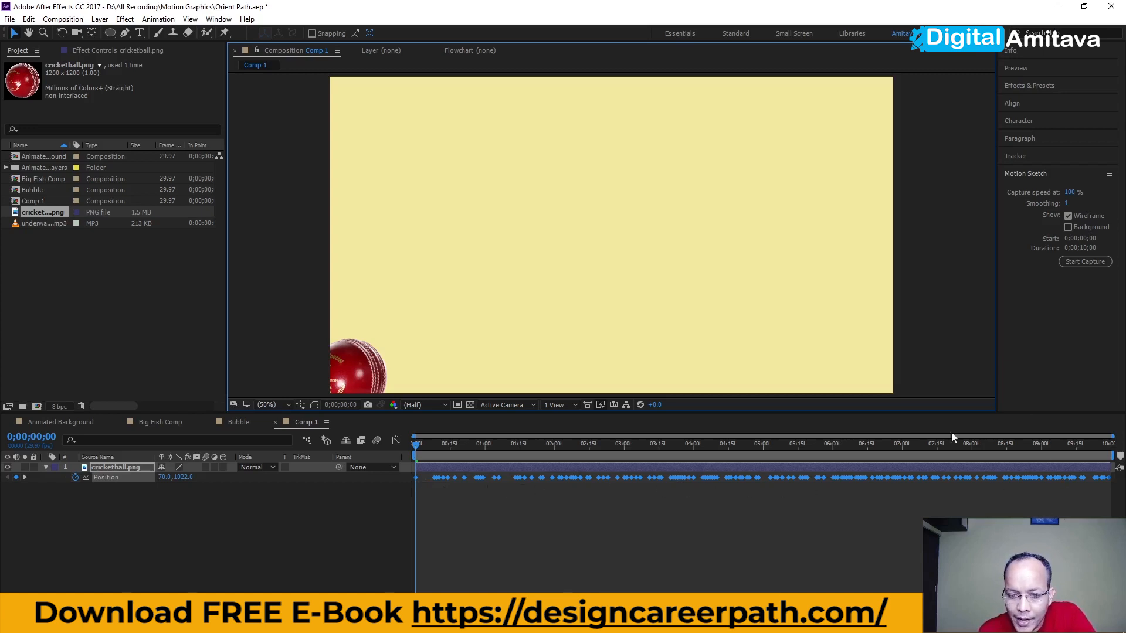
key("space")
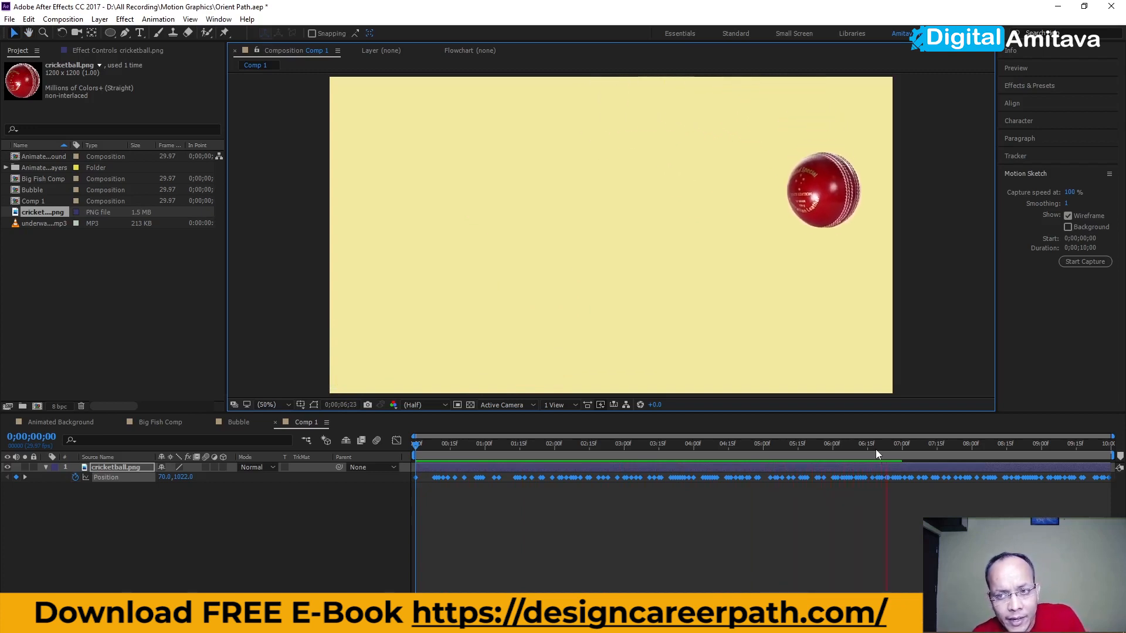
key("space")
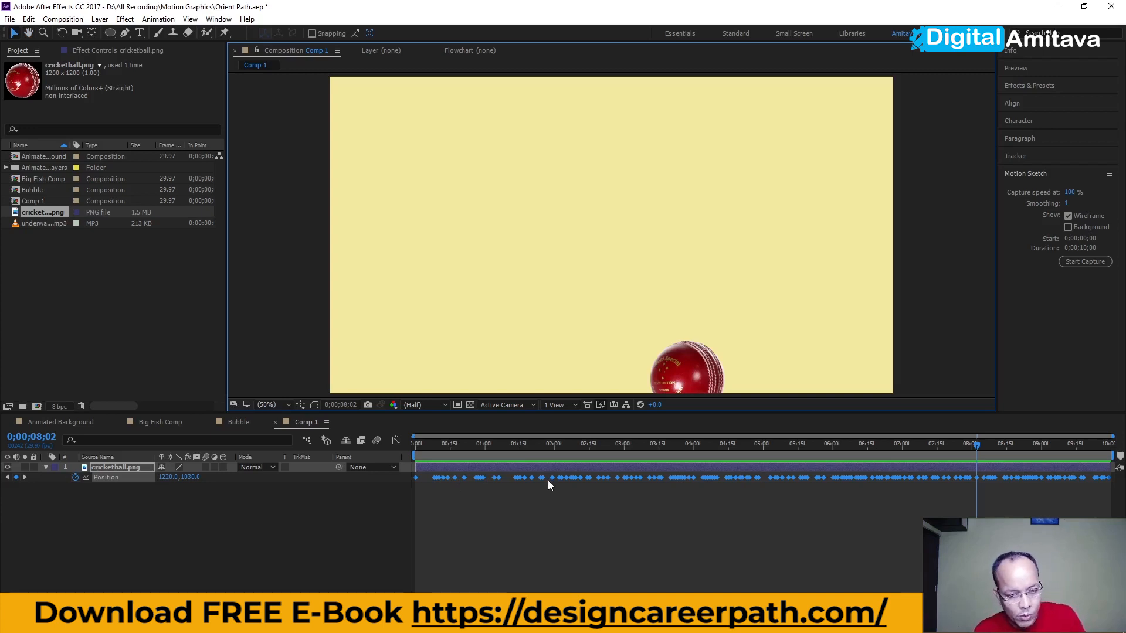
key("ctrl+z")
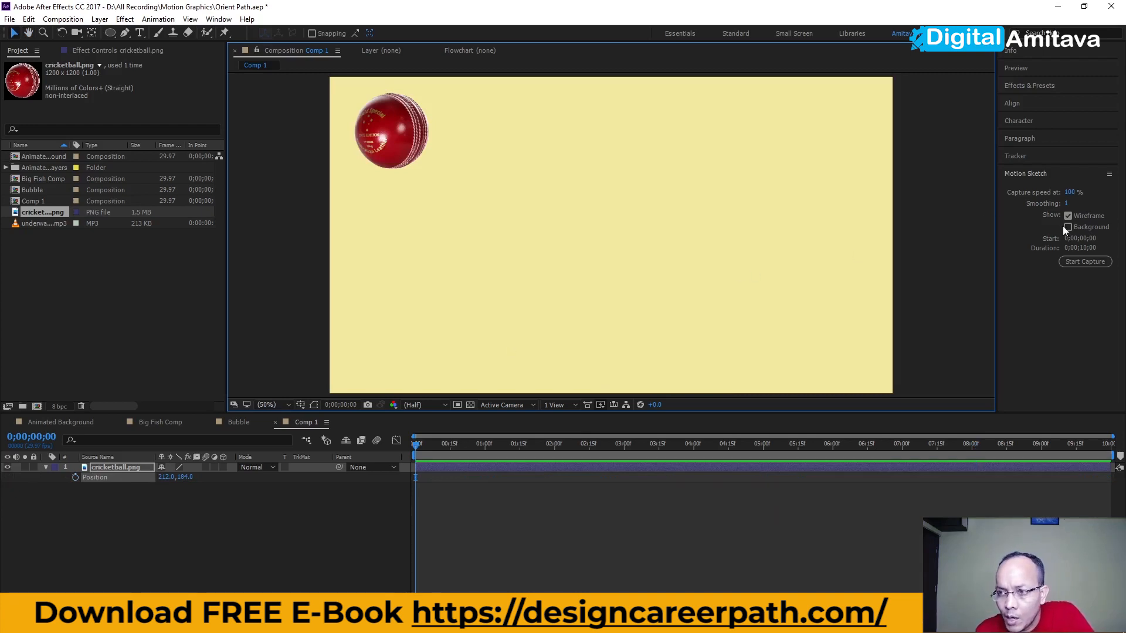
- Set the Motion Sketch smoothing to 25
left_click(1066, 203)
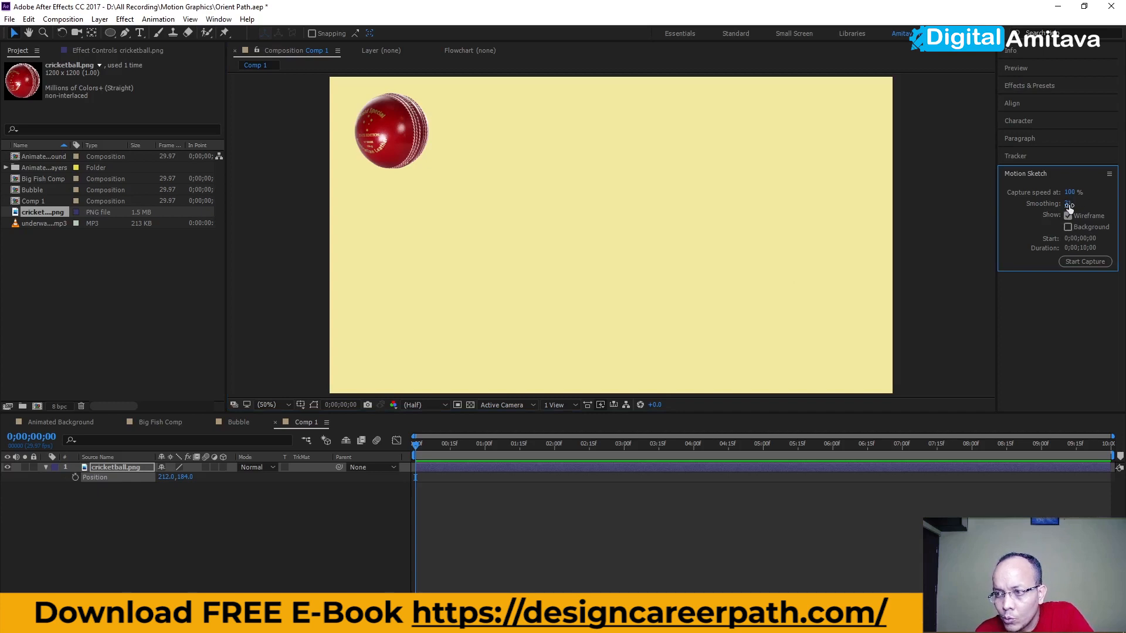
type("25")
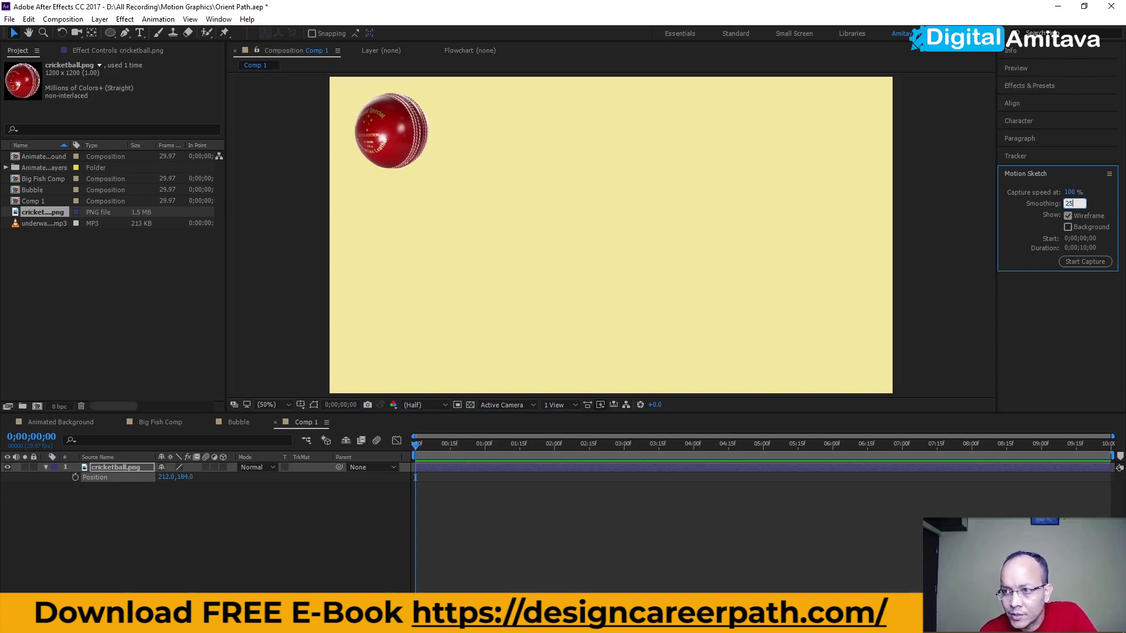
key("Return")
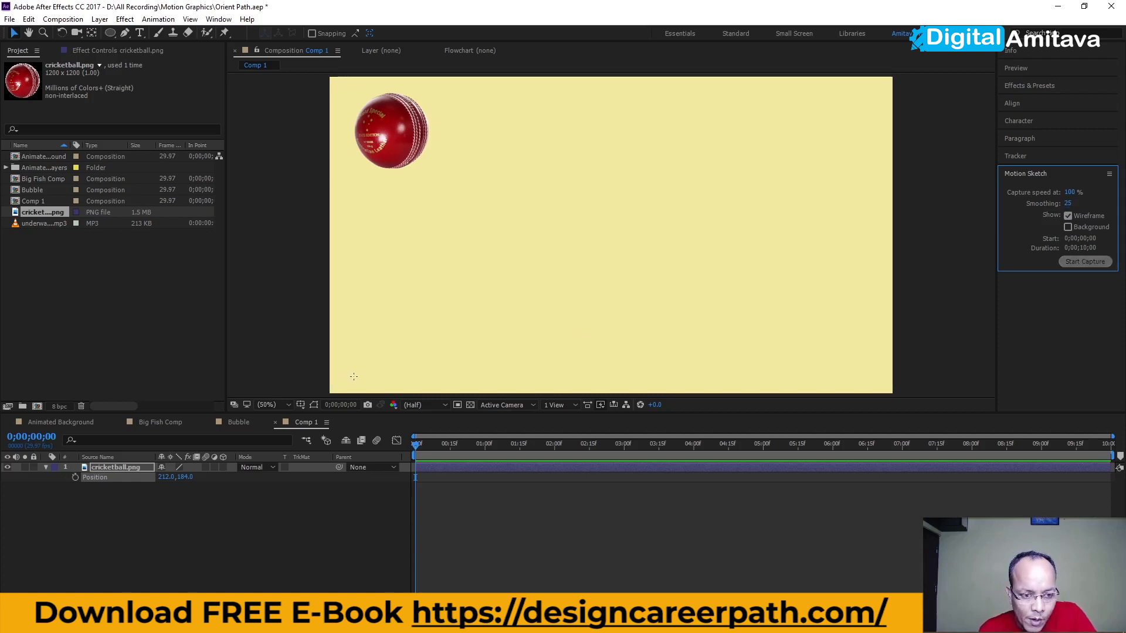
- Capture a freehand path for the ball from the lower-left corner past the right edge of the frame and preview it
mouse_move(353, 378)
left_mouse_down()
mouse_move(376, 331)
mouse_move(411, 329)
mouse_move(499, 363)
mouse_move(547, 315)
mouse_move(585, 326)
mouse_move(622, 359)
mouse_move(678, 326)
mouse_move(693, 291)
mouse_move(765, 315)
mouse_move(809, 356)
mouse_move(853, 330)
mouse_move(859, 264)
mouse_move(794, 218)
mouse_move(486, 267)
mouse_move(442, 234)
mouse_move(438, 195)
mouse_move(490, 169)
mouse_move(635, 182)
mouse_move(726, 133)
mouse_move(788, 154)
mouse_move(887, 143)
mouse_move(945, 152)
left_mouse_up()
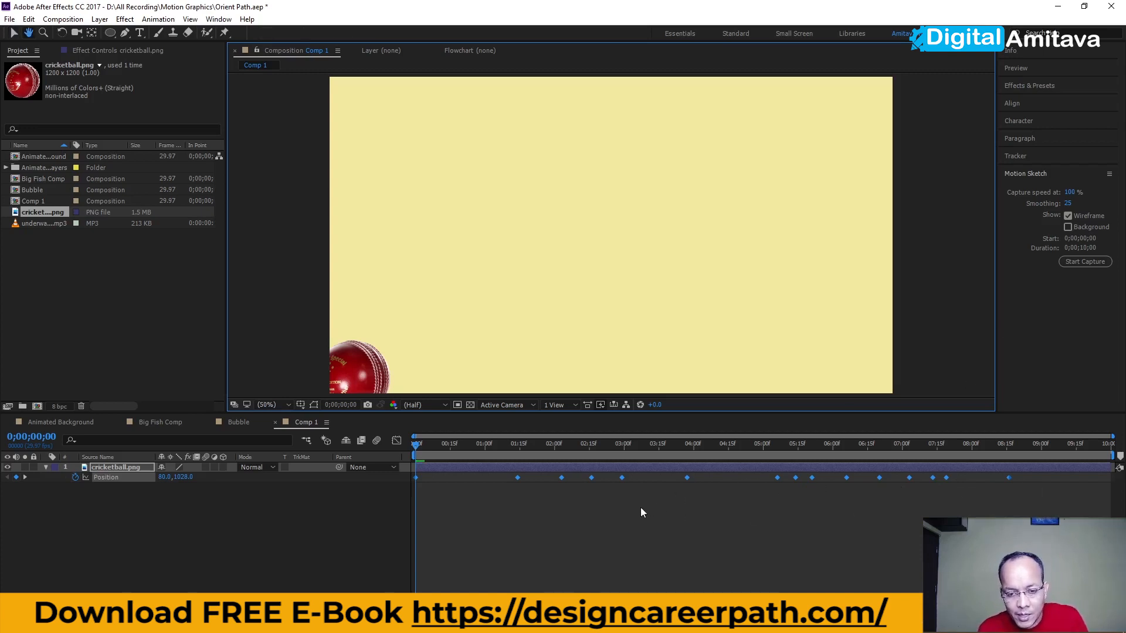
key("space")
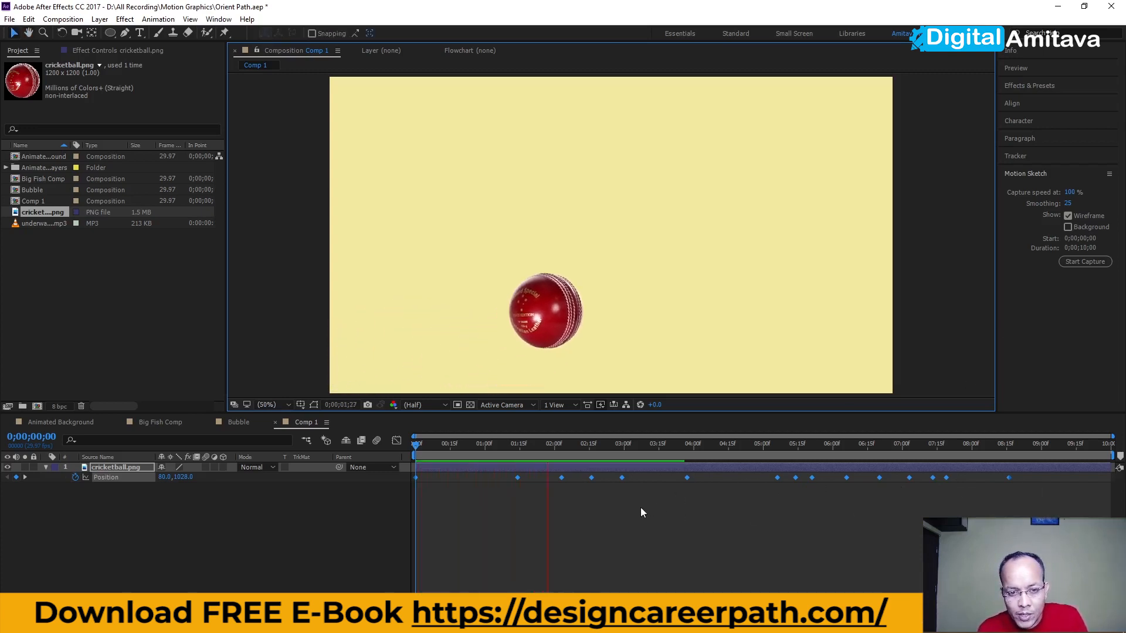
key("space")
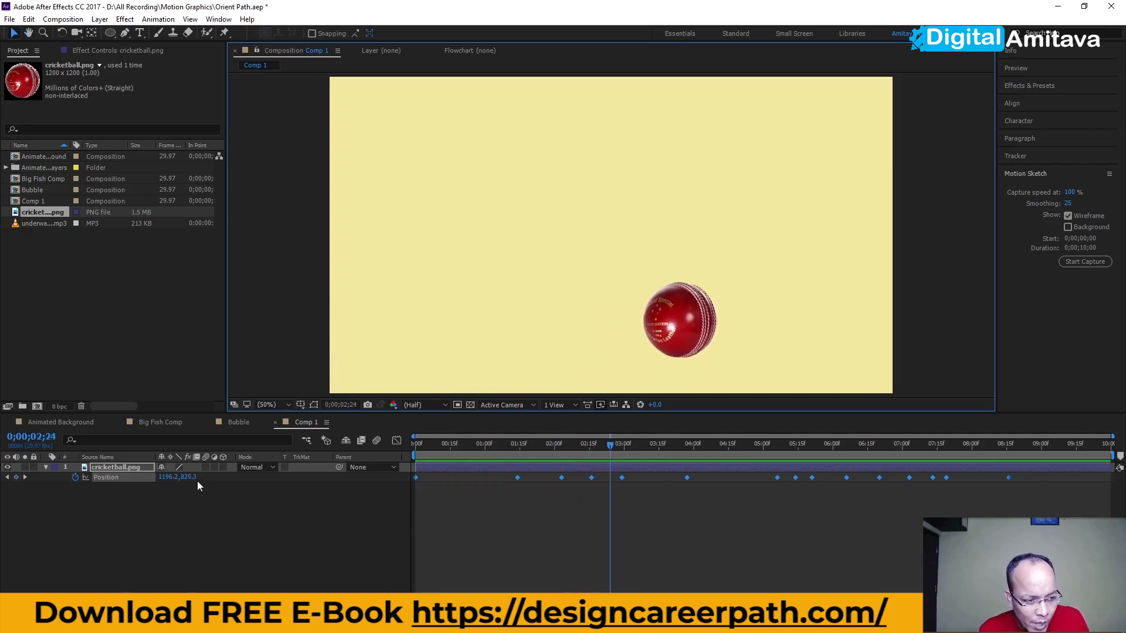
- Try motion blur on the ball layer and composition, preview from the start, and undo both the blur and the captured path
left_click(206, 468)
left_click(376, 442)
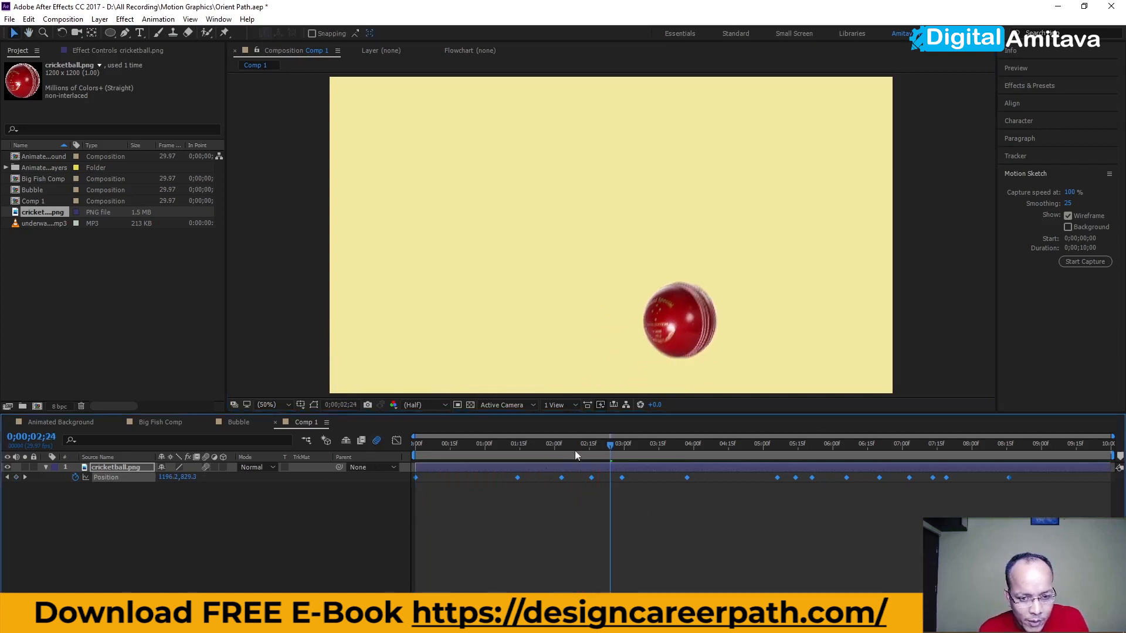
left_click_drag(610, 442, 403, 456)
key("space")
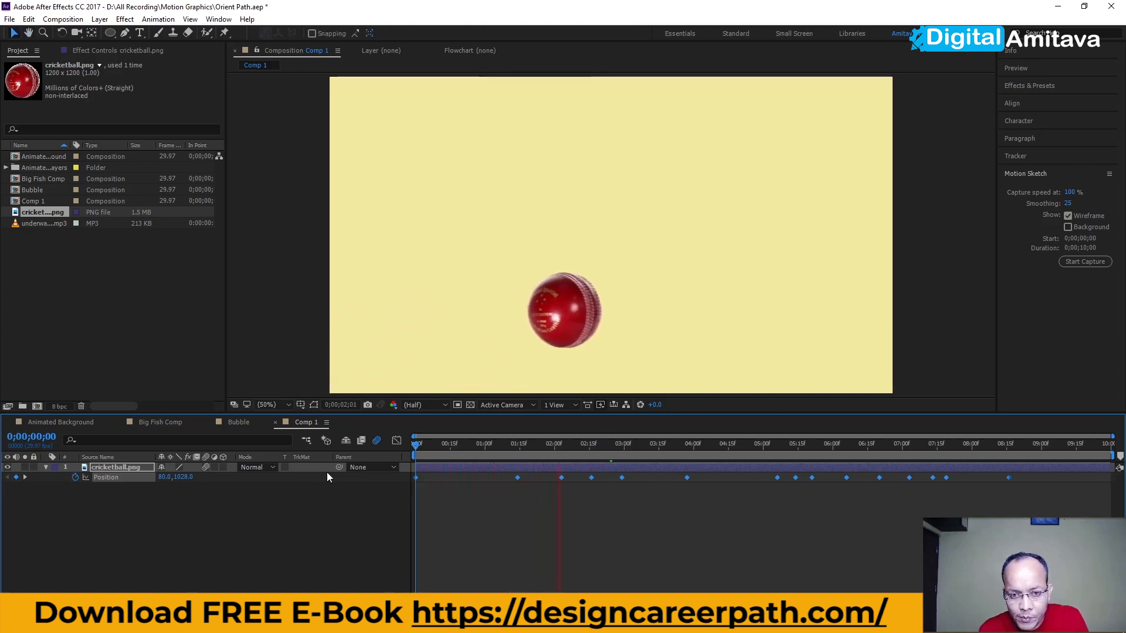
key("space")
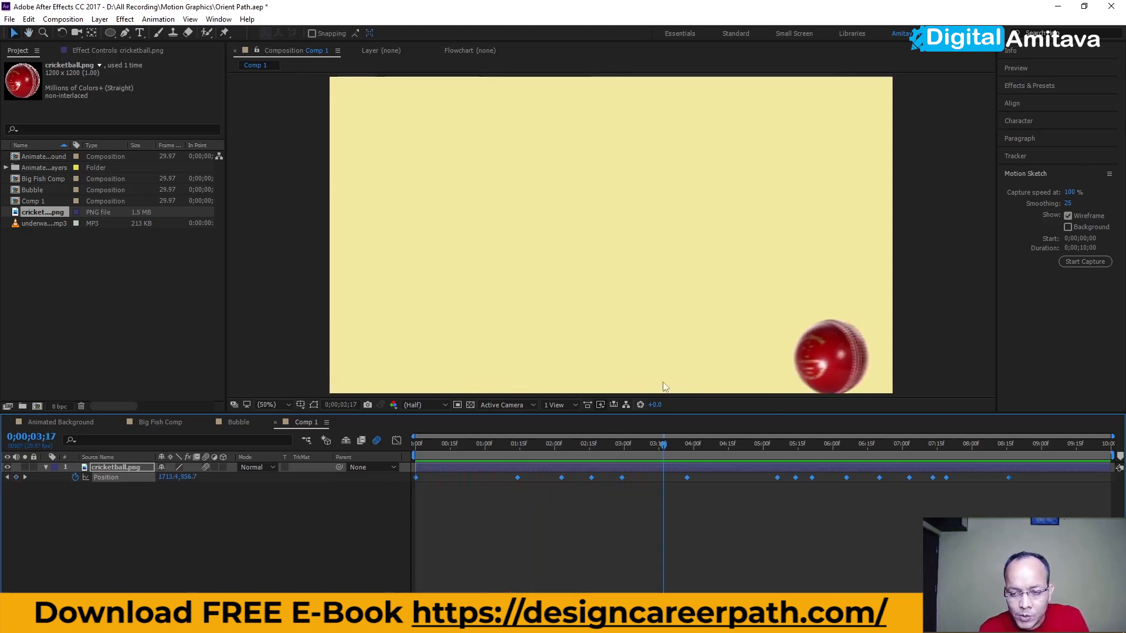
key("ctrl+z")
key("ctrl+z")
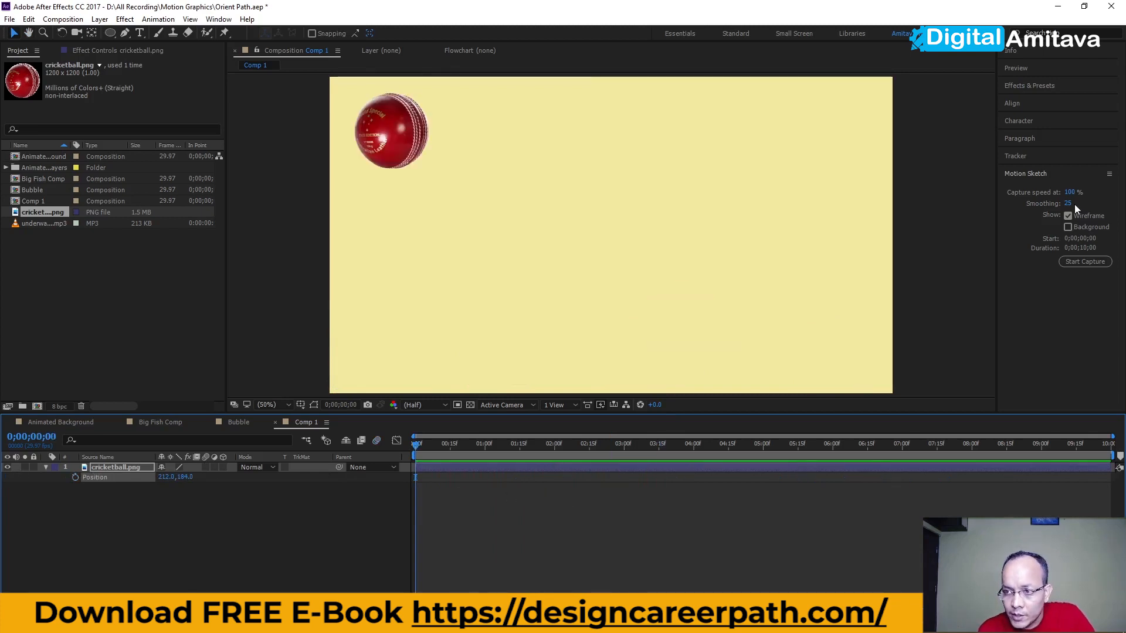
- Capture a faster freehand path for the ball from the lower-left corner, lasting just under 5 seconds, and preview it
left_click(1080, 261)
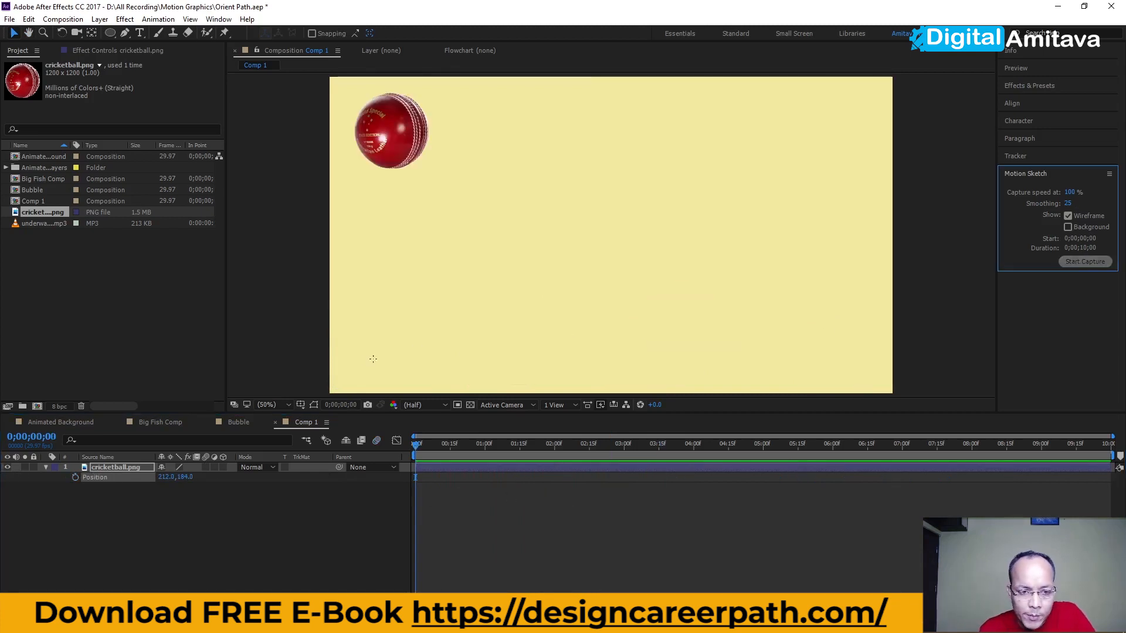
mouse_move(349, 376)
left_mouse_down()
mouse_move(408, 200)
mouse_move(457, 131)
mouse_move(495, 170)
mouse_move(545, 412)
mouse_move(581, 325)
mouse_move(587, 207)
mouse_move(611, 110)
mouse_move(673, 126)
mouse_move(786, 379)
mouse_move(817, 385)
mouse_move(864, 138)
mouse_move(896, 90)
mouse_move(938, 132)
left_mouse_up()
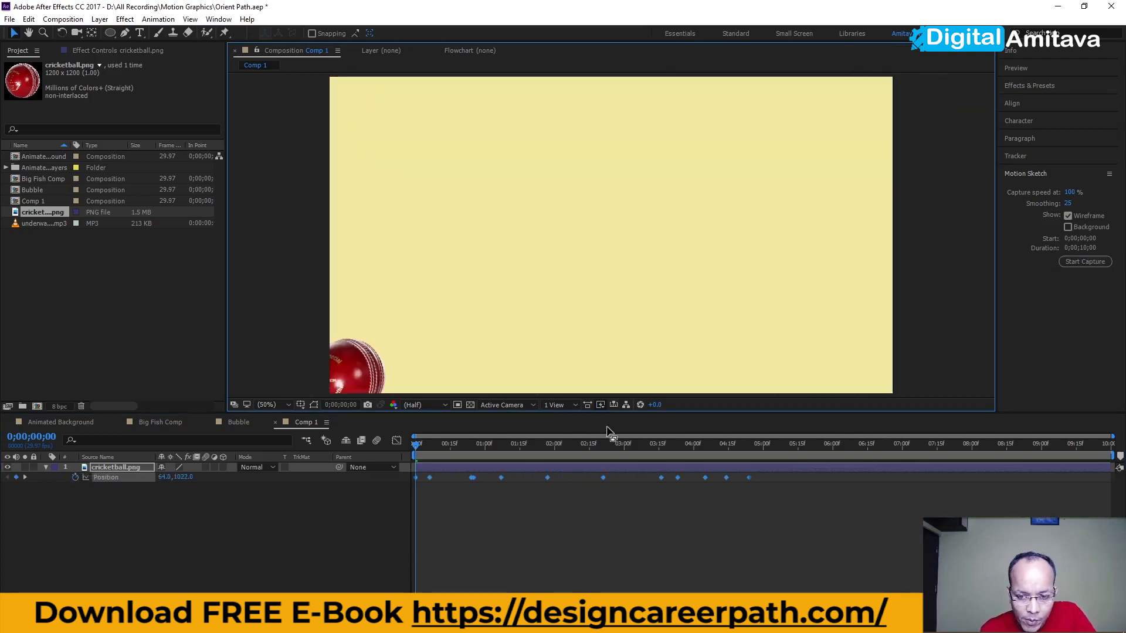
key("space")
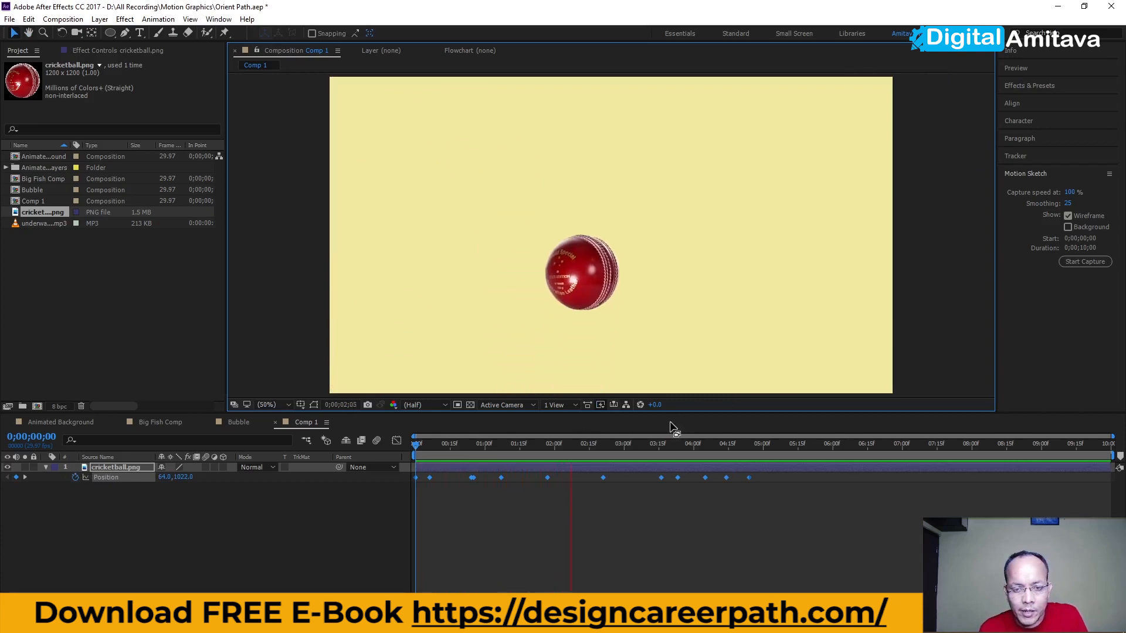
- Stretch all of the ball's Position keyframes proportionally so the last one lands at 10 seconds, and return to the first frame
left_click_drag(775, 509, 406, 475)
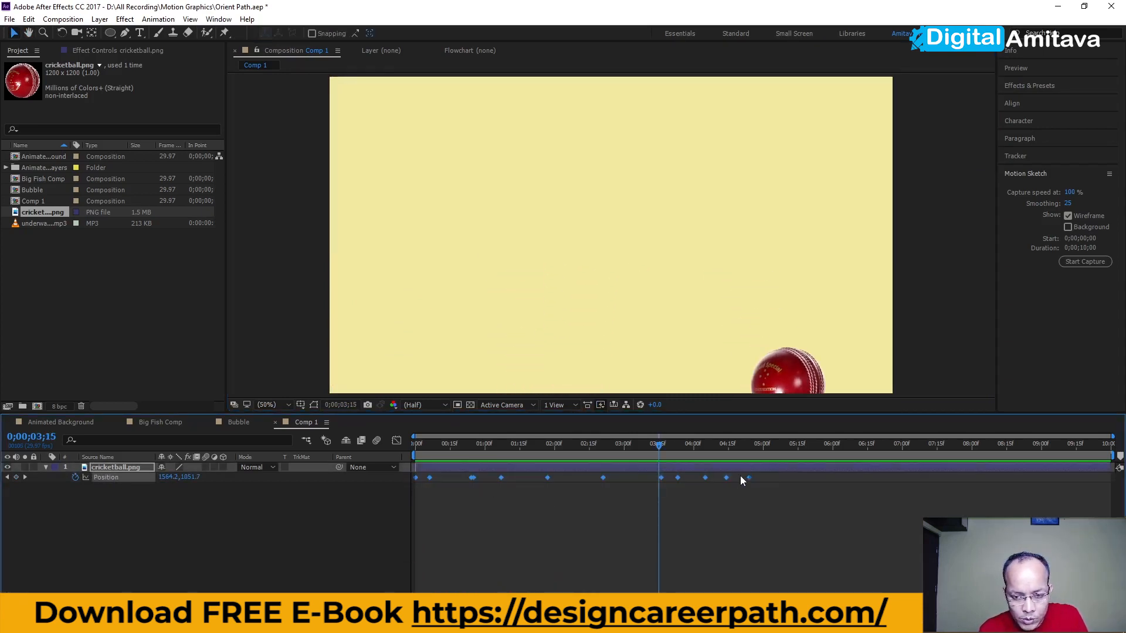
left_click_drag(748, 476, 1110, 478)
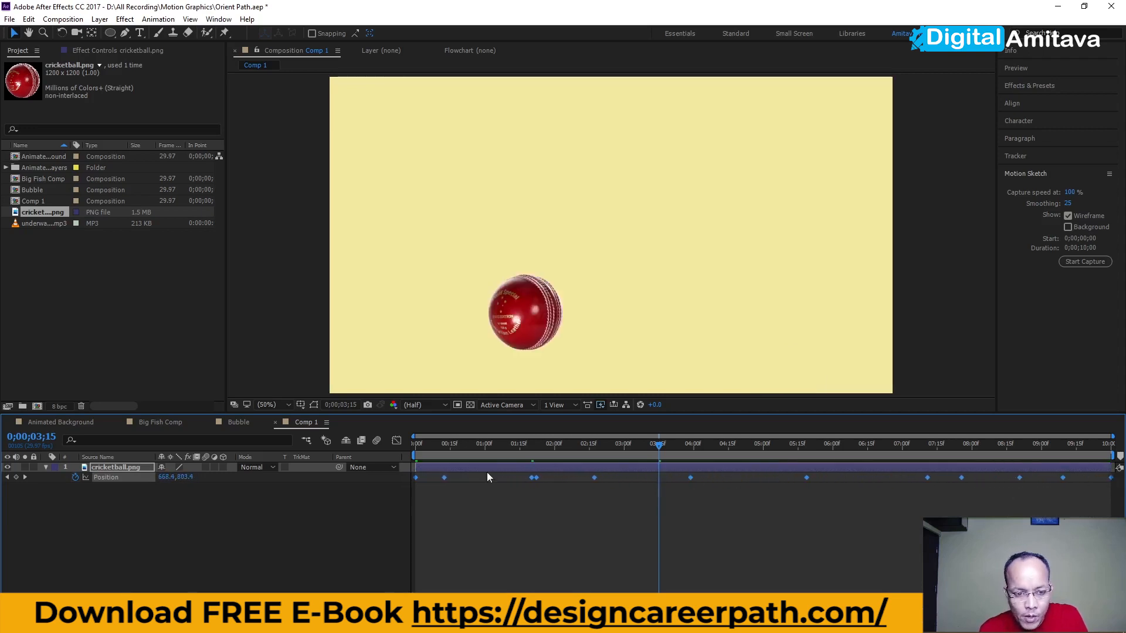
key("Home")
- Preview the stretched animation and enable motion blur for the ball layer and the composition
key("space")
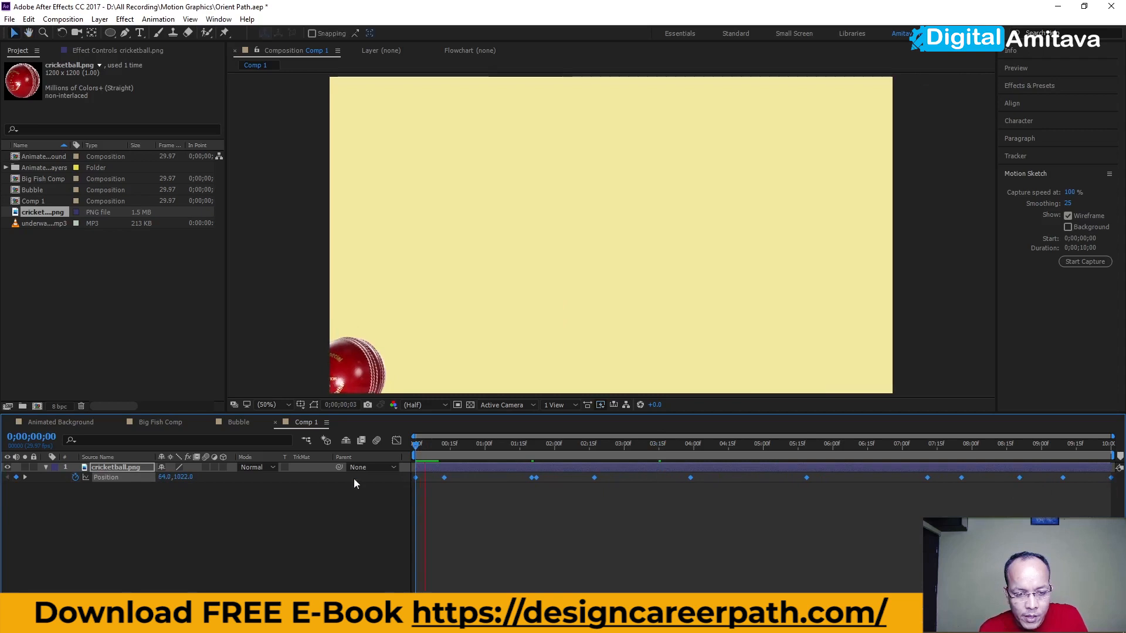
left_click(377, 441)
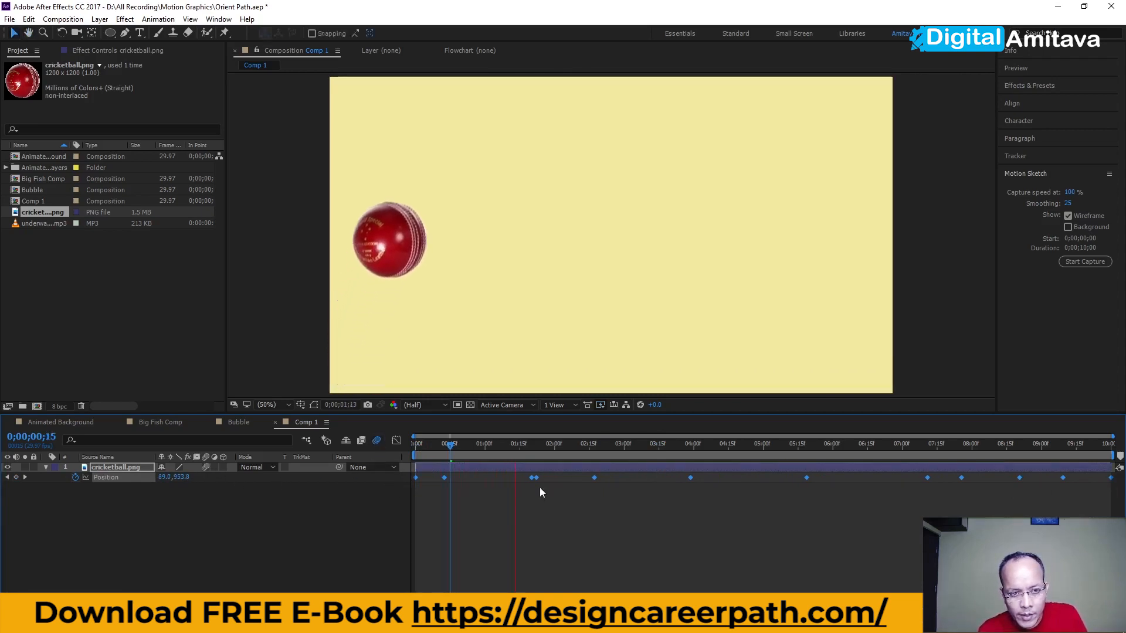
key("space")
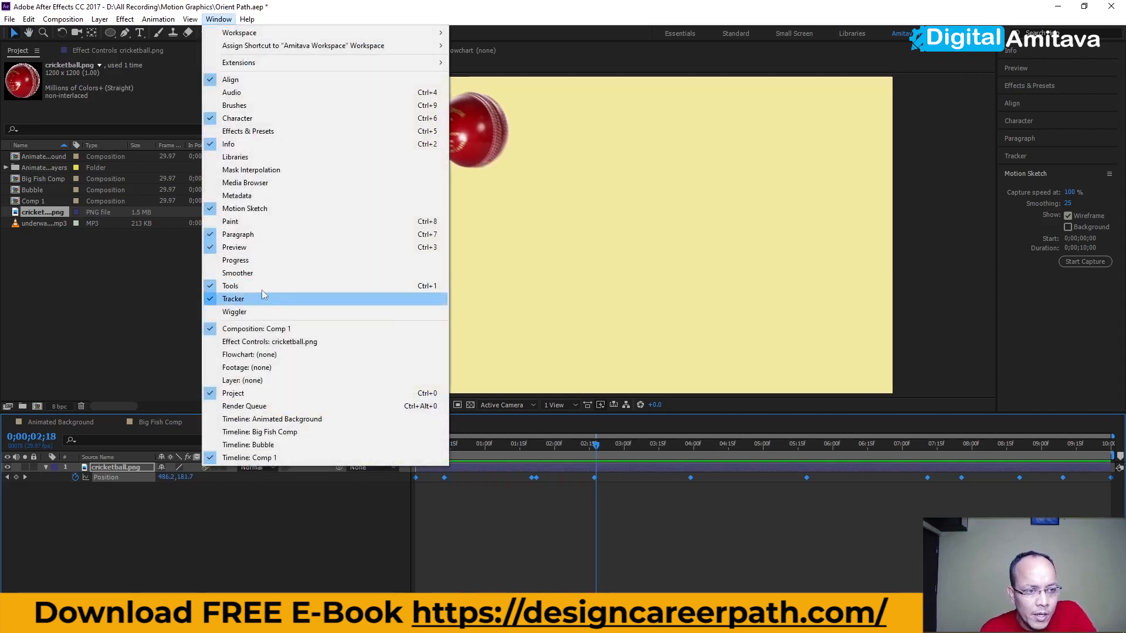
- Smooth the ball's Position keyframes with Smoother on the Spatial Path at tolerance 15, and return to the first frame
left_click(237, 272)
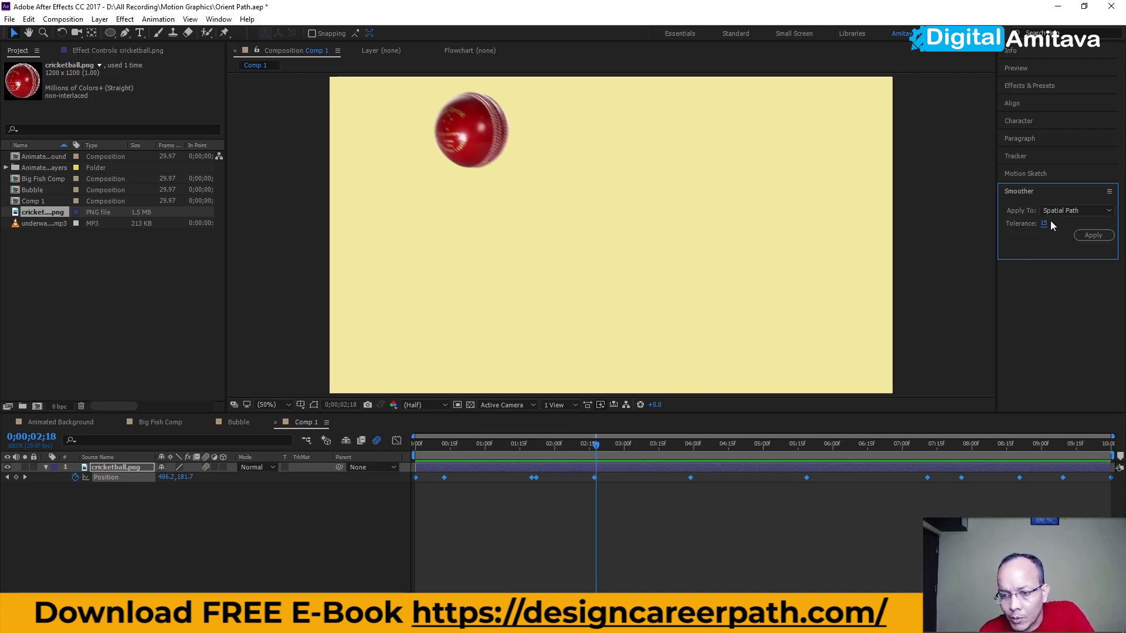
left_click(1081, 236)
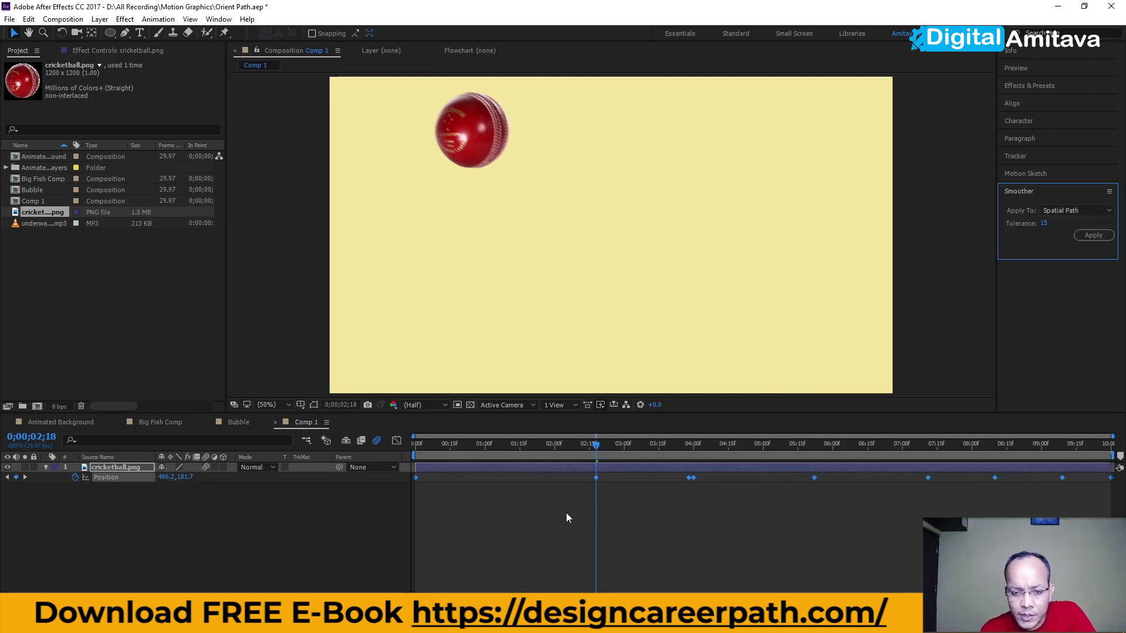
left_click_drag(582, 450, 325, 448)
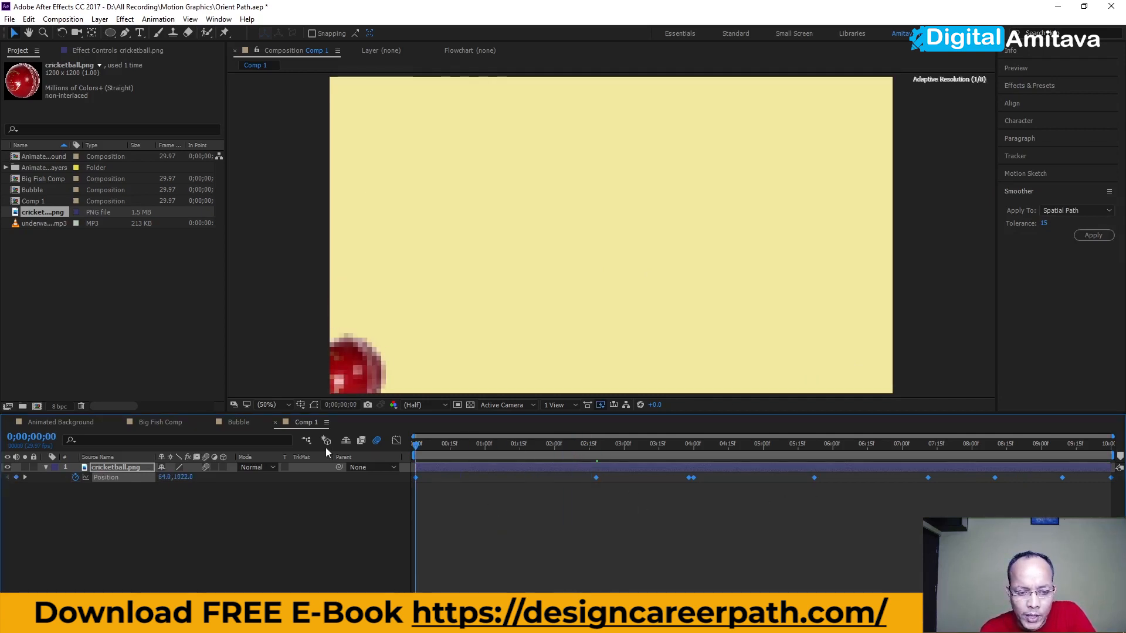
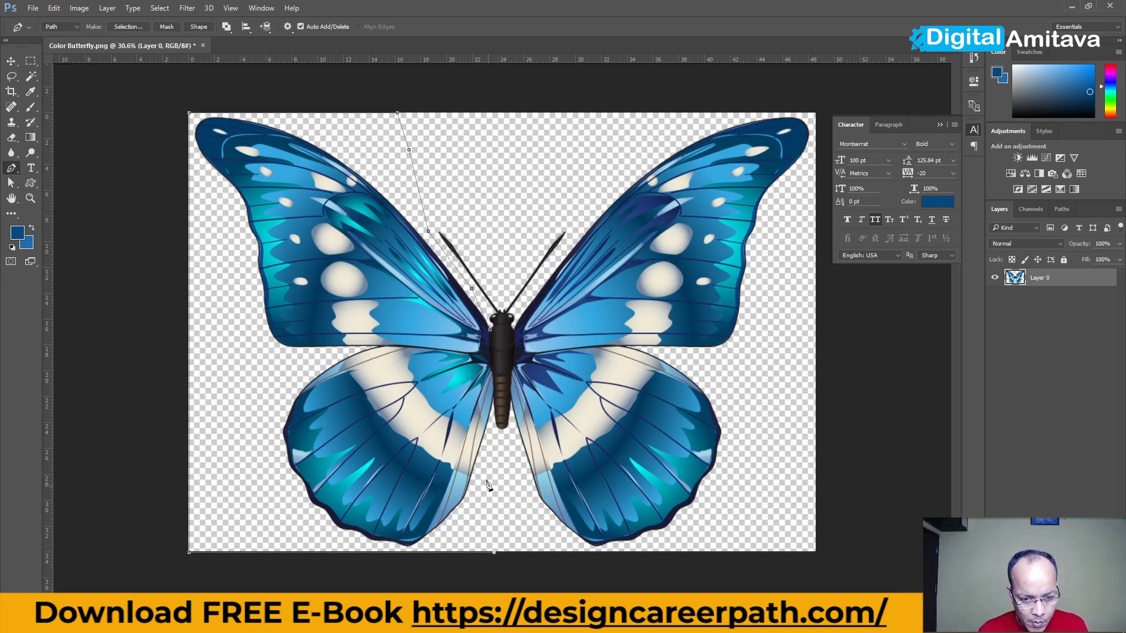
- Switch to Photoshop and close the pen path around the butterfly's left wings along the left edge of its body
left_click(493, 442)
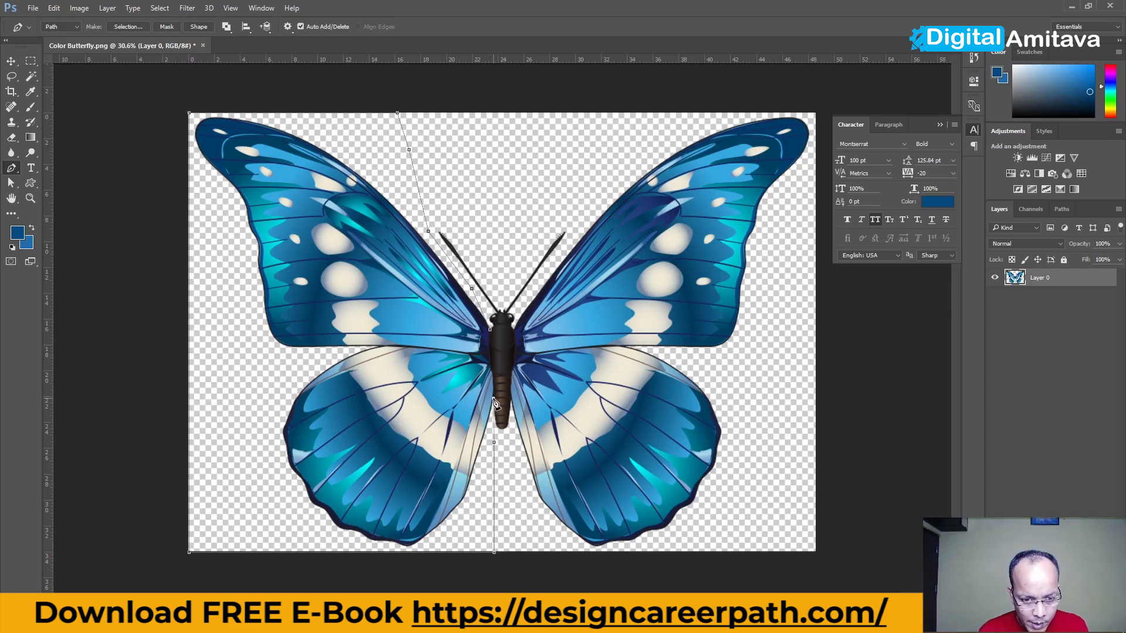
scroll(494, 405, "up", 2)
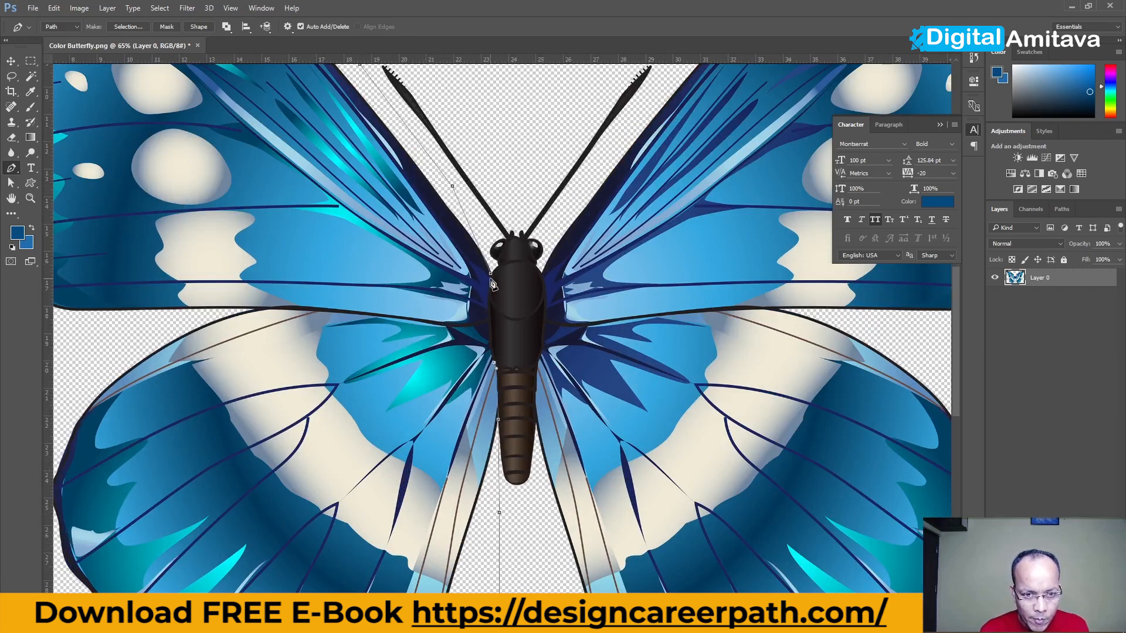
left_click_drag(492, 275, 501, 259)
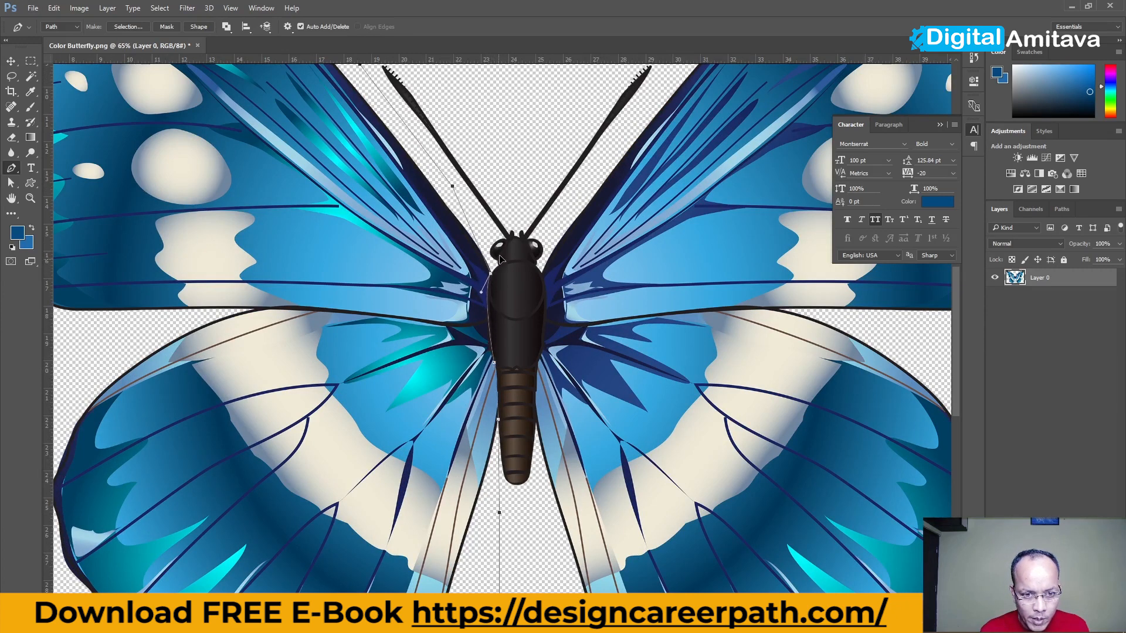
left_click(491, 274, "alt")
key("ctrl+z")
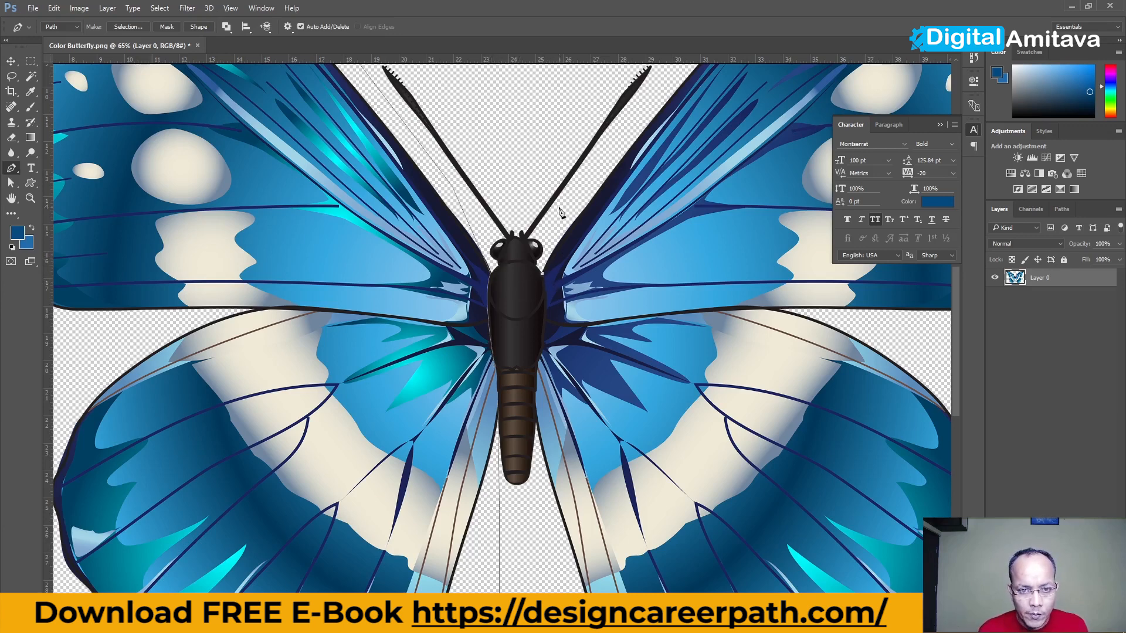
- Run a pen path around the right wings from the antenna via the canvas's right corners to just below the body
scroll(636, 160, "down", 4)
left_click(639, 142)
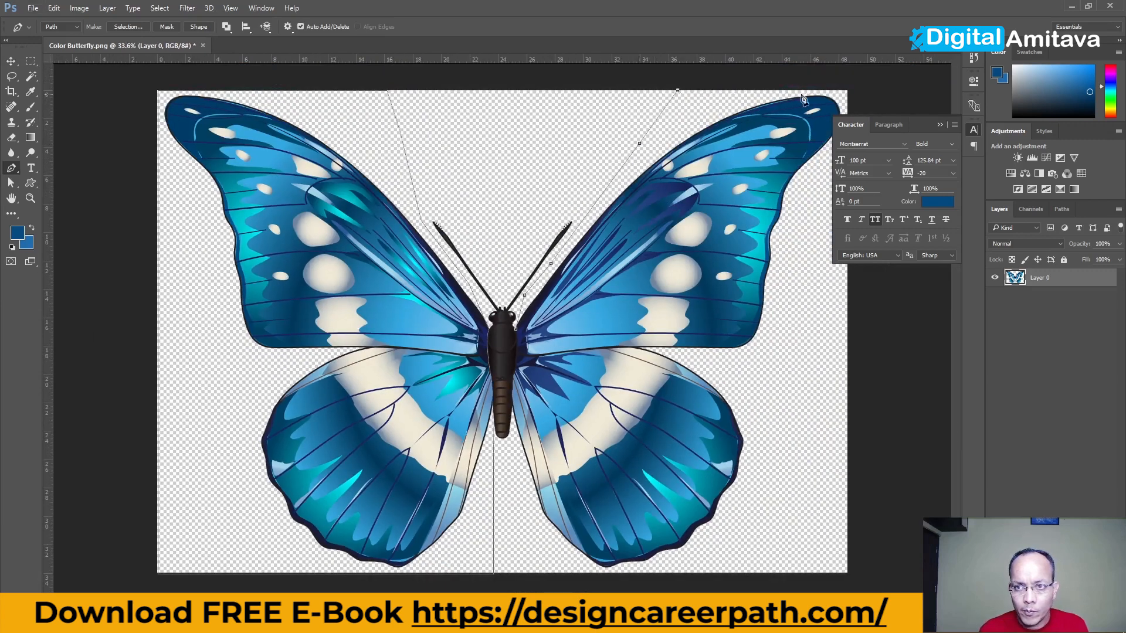
left_click(847, 91)
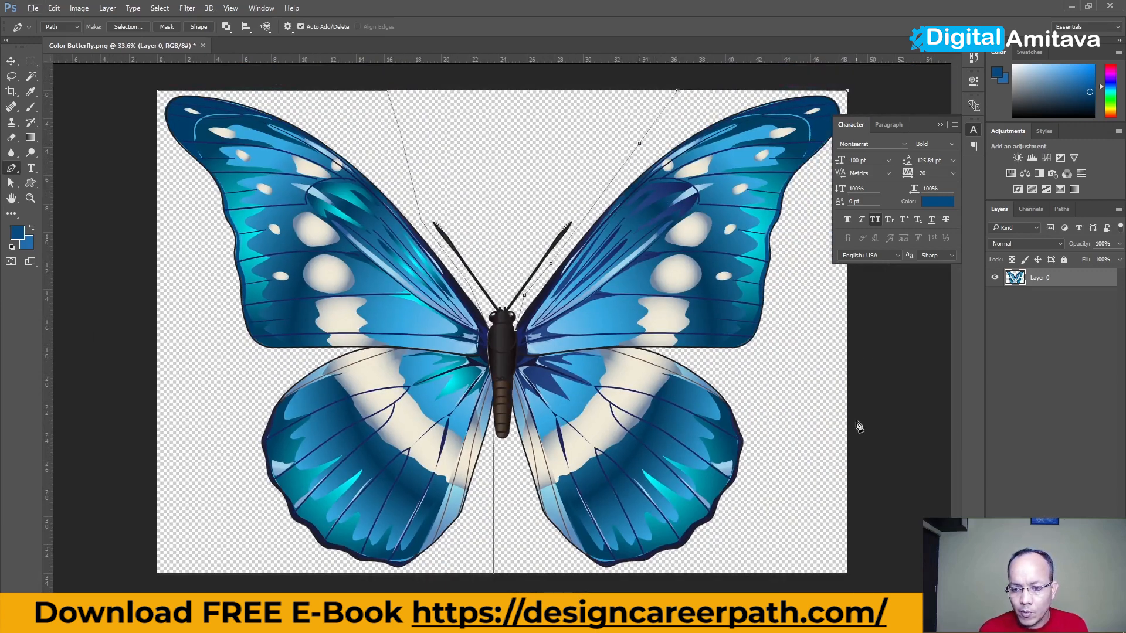
left_click(847, 574)
left_click(506, 574)
left_click(507, 488)
- Close the right-wing path along the right edge of the butterfly's body up to the head
scroll(511, 442, "up", 7)
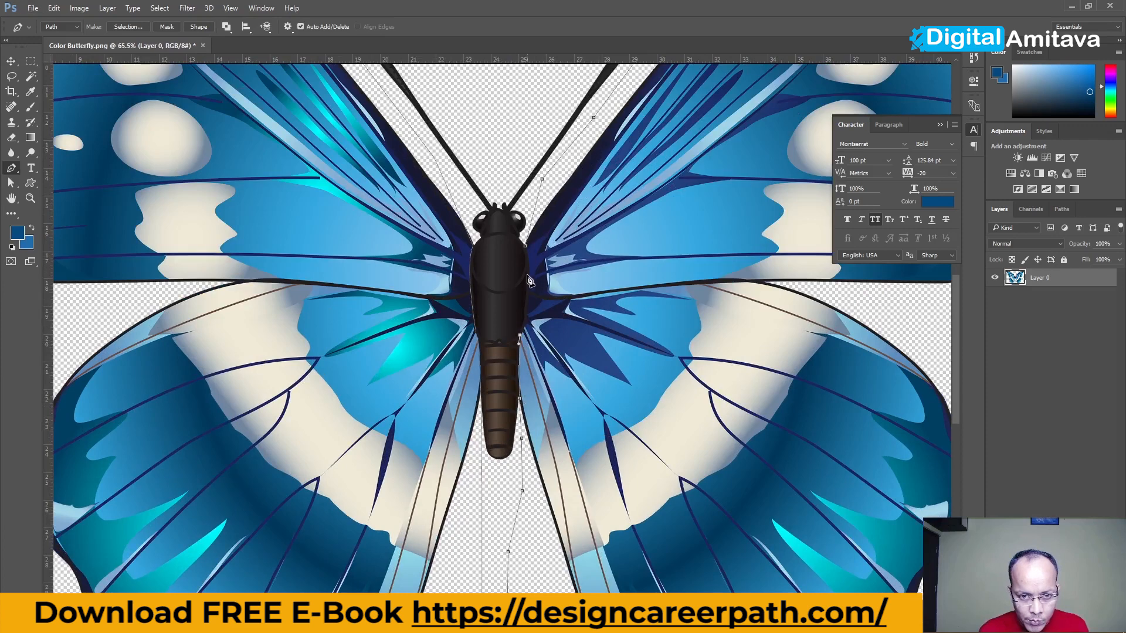
left_click(526, 246)
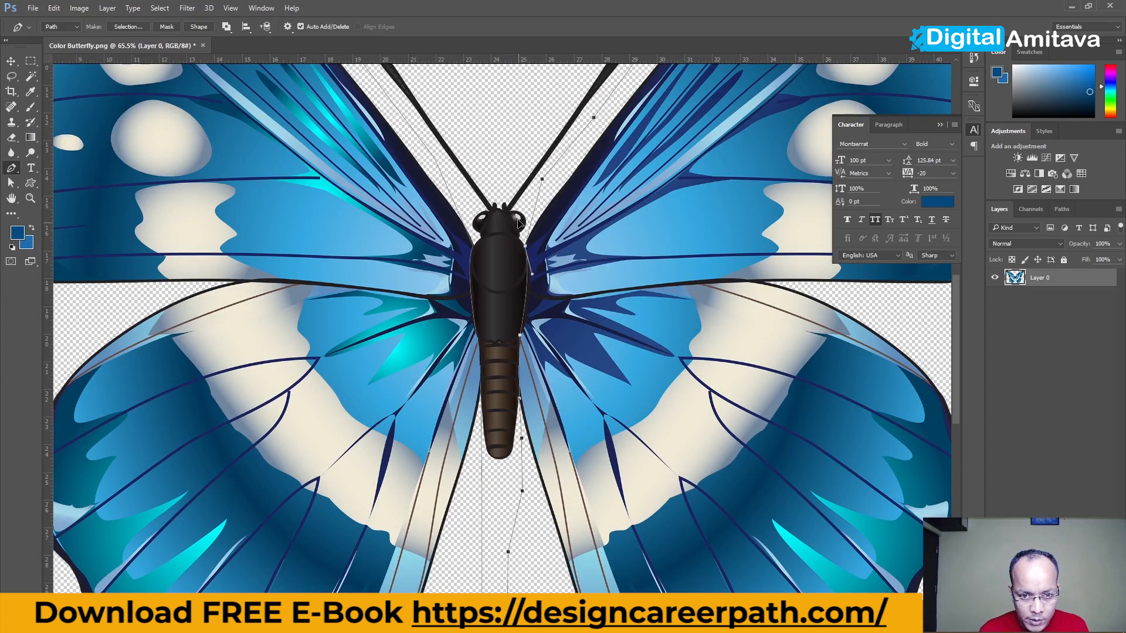
scroll(554, 342, "down", 7)
scroll(554, 342, "down", 3)
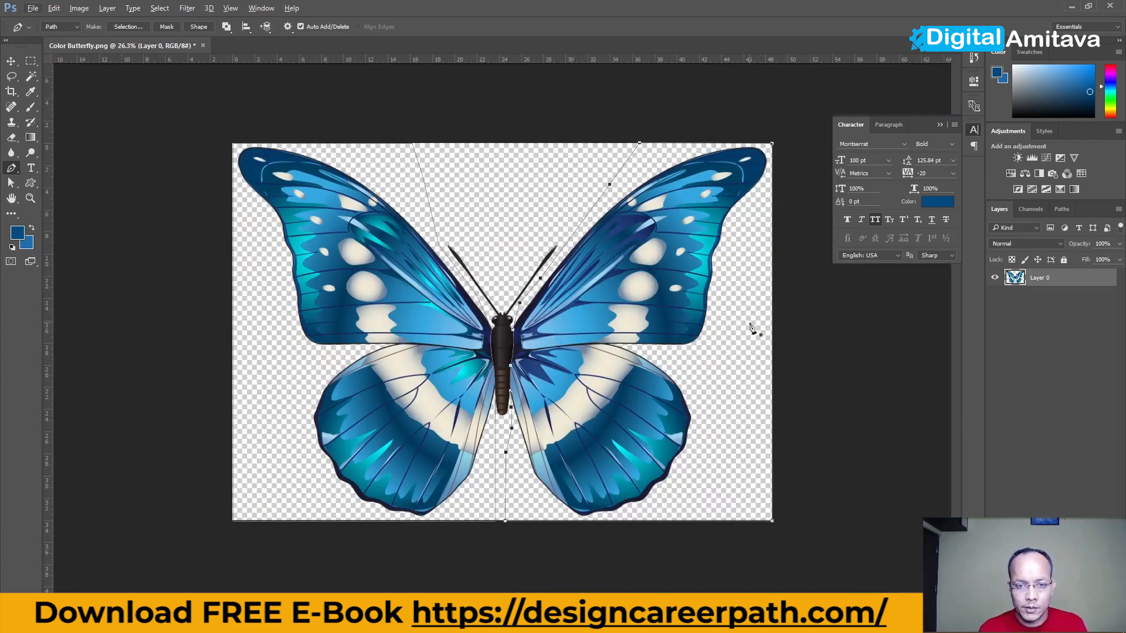
- Convert the left and right wing paths into a selection
key("Return")
key("ctrl+z")
key("ctrl+Return")
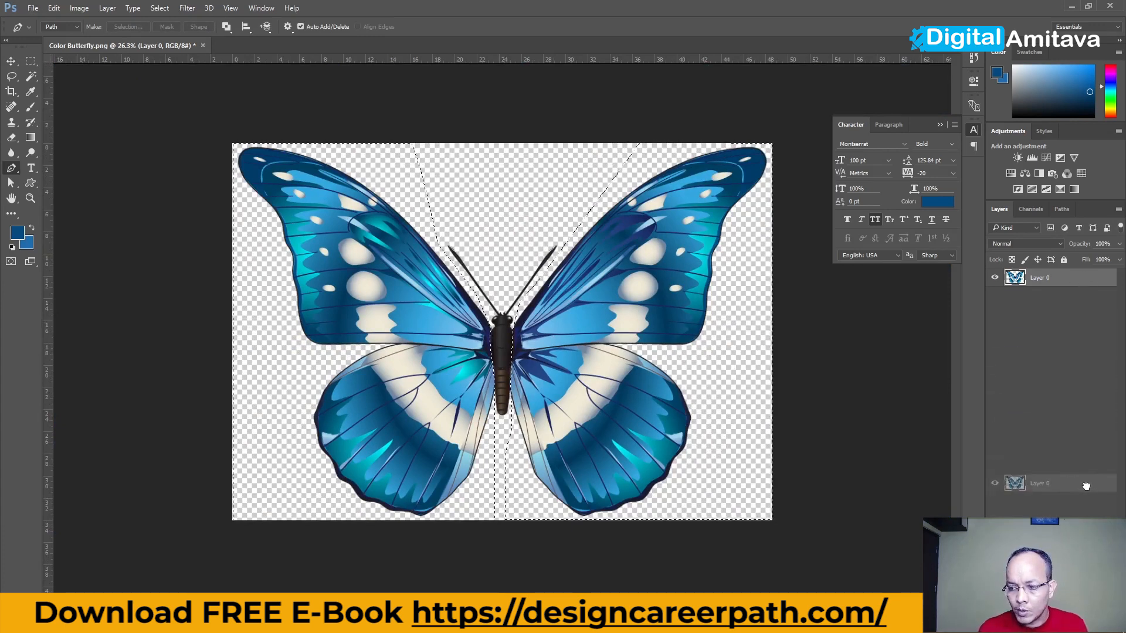
- Duplicate Layer 0 and narrow the selected wings on the copy symmetrically to 92.39% width
key("ctrl+j")
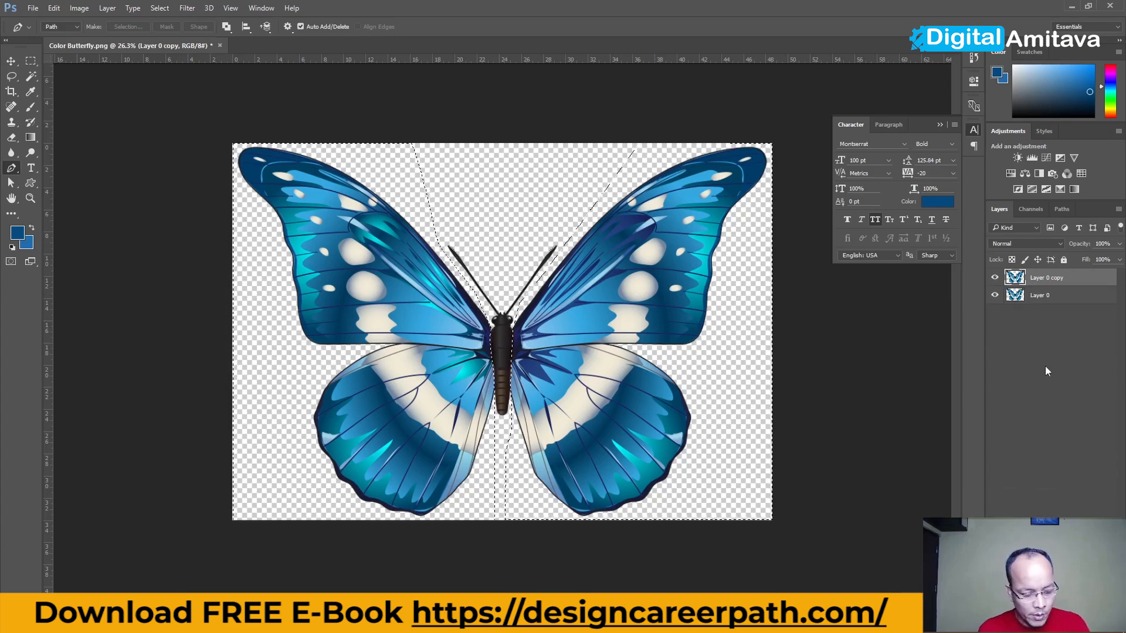
key("ctrl+t")
left_click_drag(771, 332, 751, 334)
key("p")
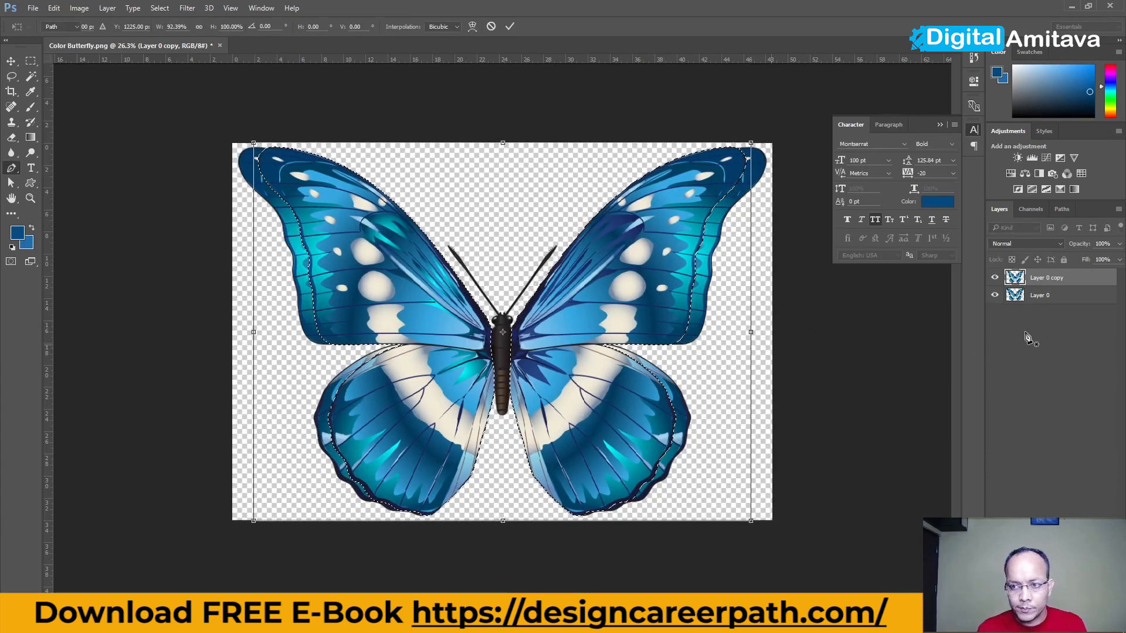
- Duplicate the narrowed layer and scale its selected wings symmetrically to 84.41% width
left_click_drag(1075, 280, 1085, 603)
key("ctrl+t")
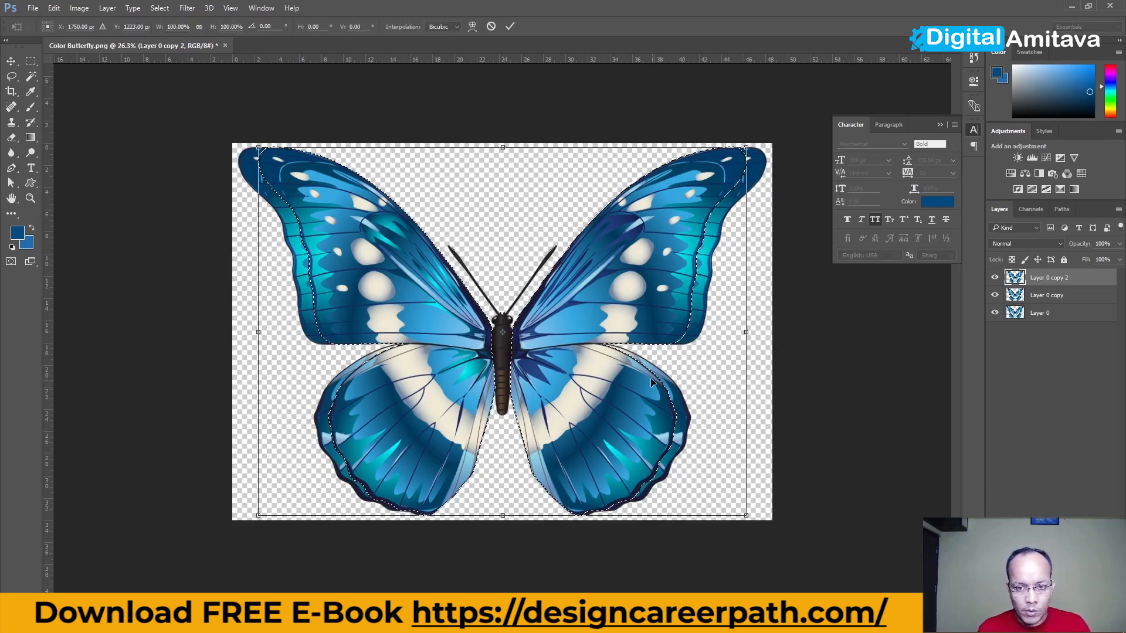
left_click_drag(745, 333, 707, 333)
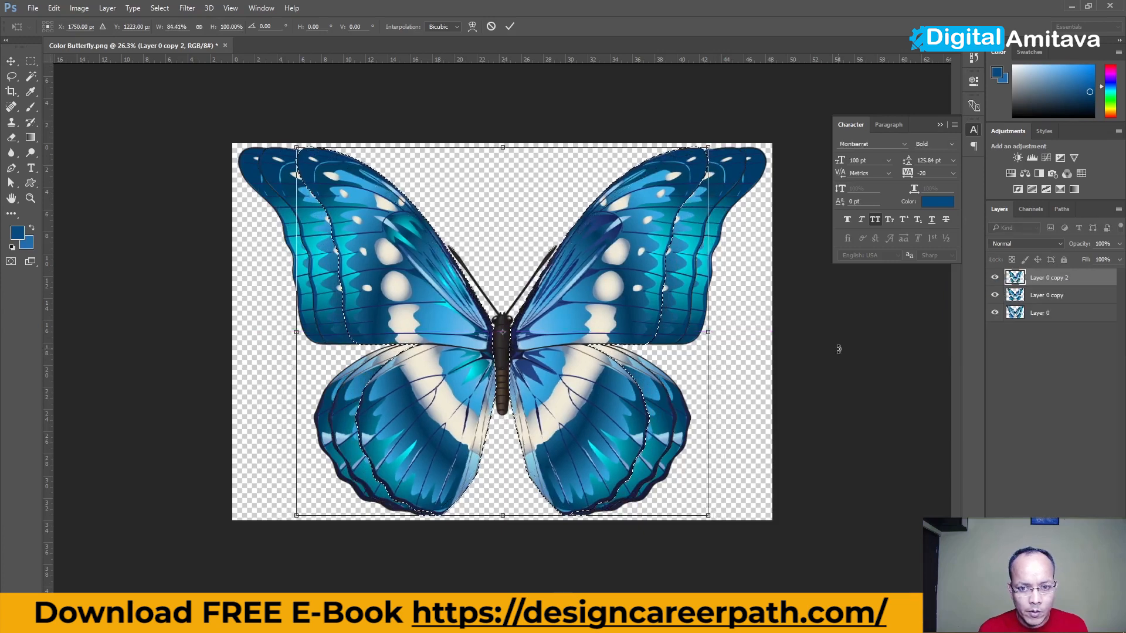
key("p")
- Duplicate Layer 0 copy 2 and narrow the wings on the new copy symmetrically by a similar amount
left_click_drag(1083, 279, 1085, 602)
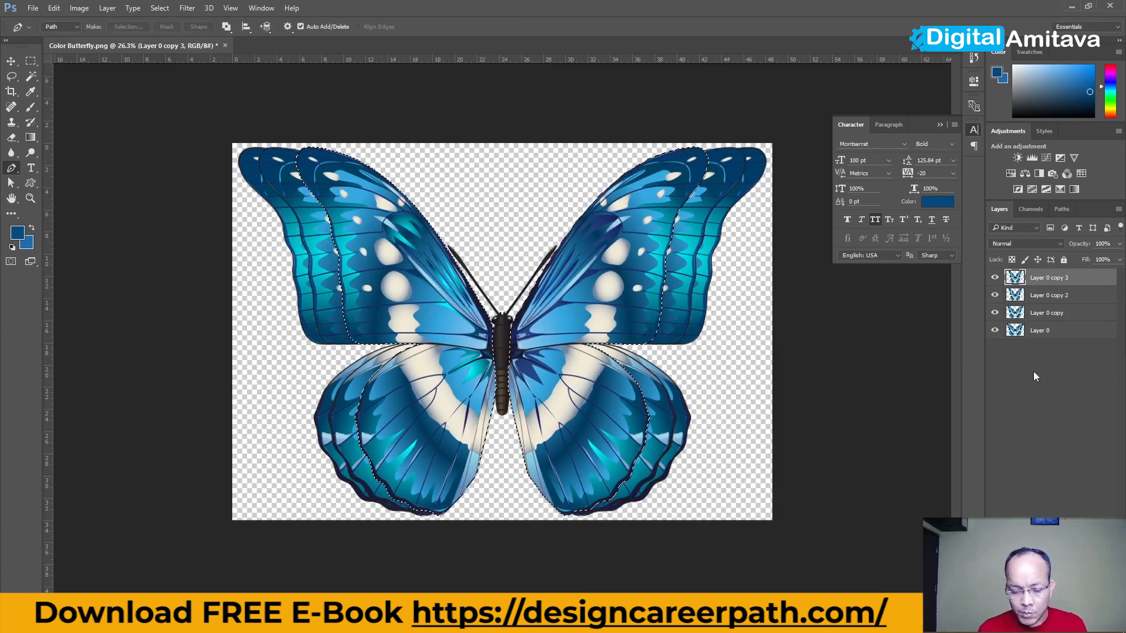
key("ctrl+t")
left_click_drag(703, 332, 672, 339)
key("p")
key("Return")
- Duplicate Layer 0 copy 3 and scale the wings on the new copy symmetrically to 83.85% width
left_click_drag(1079, 282, 1073, 337)
left_click_drag(1083, 592, 1086, 603)
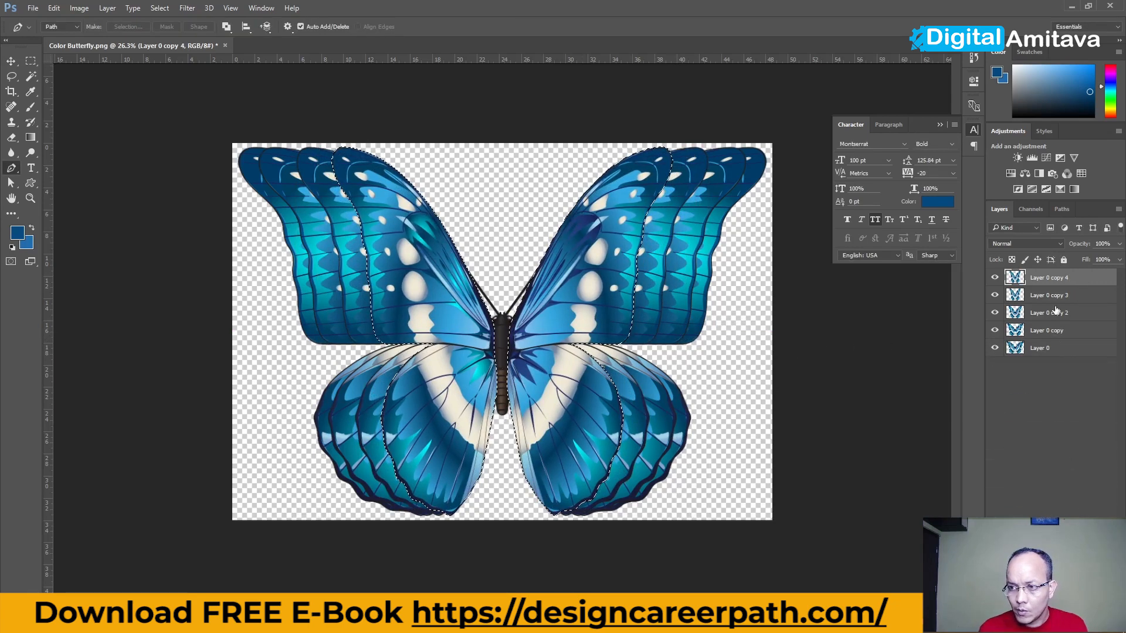
key("ctrl+t")
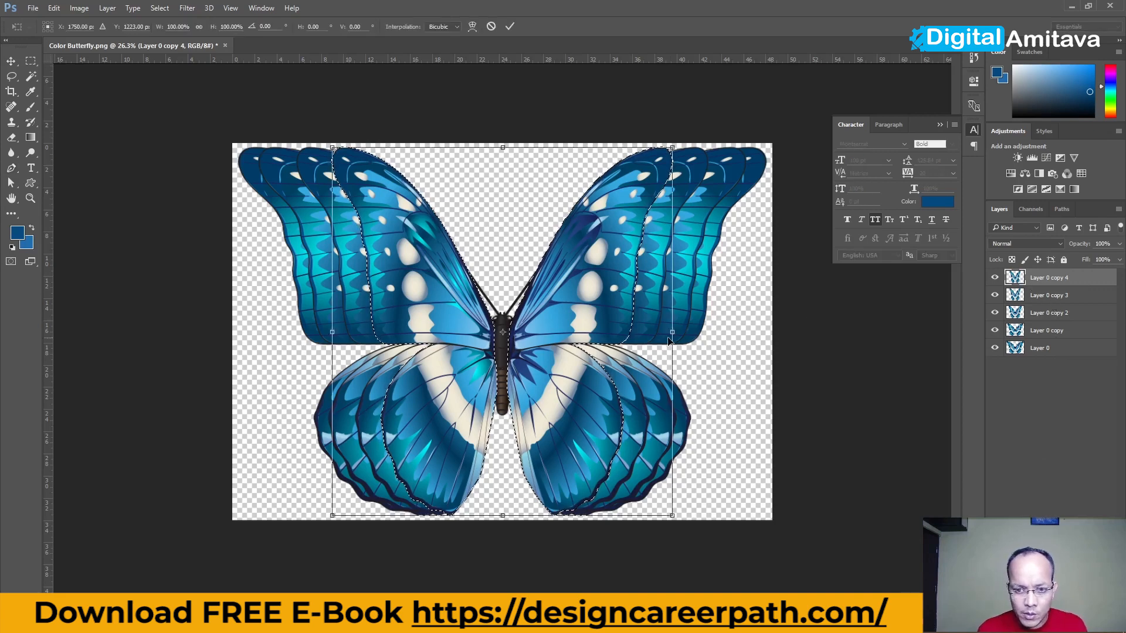
left_click_drag(672, 332, 645, 333)
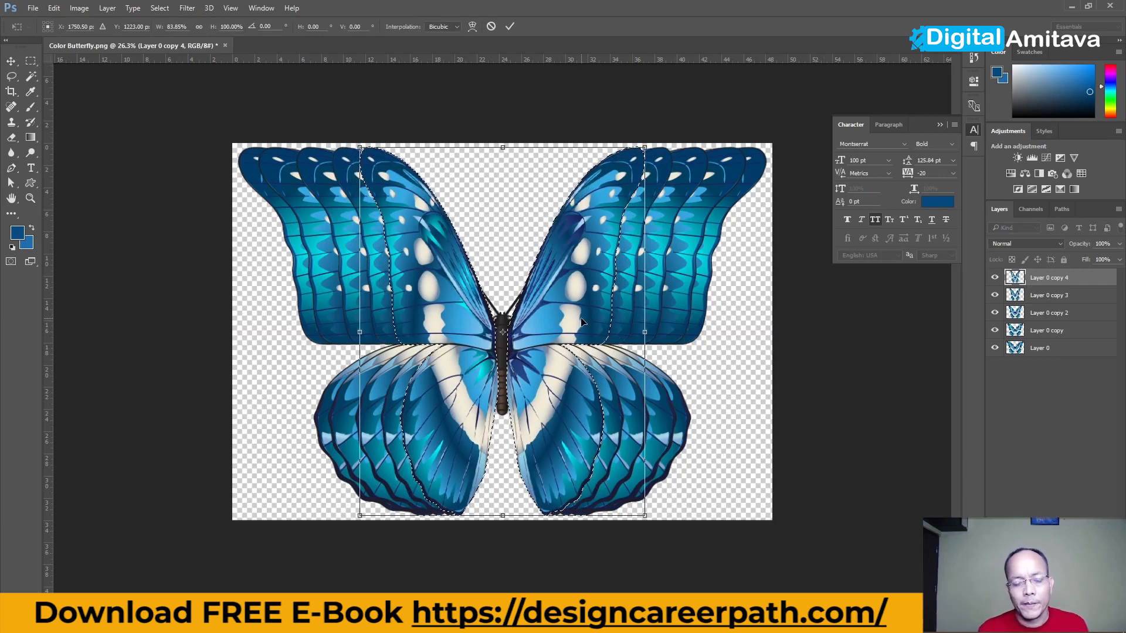
key("p")
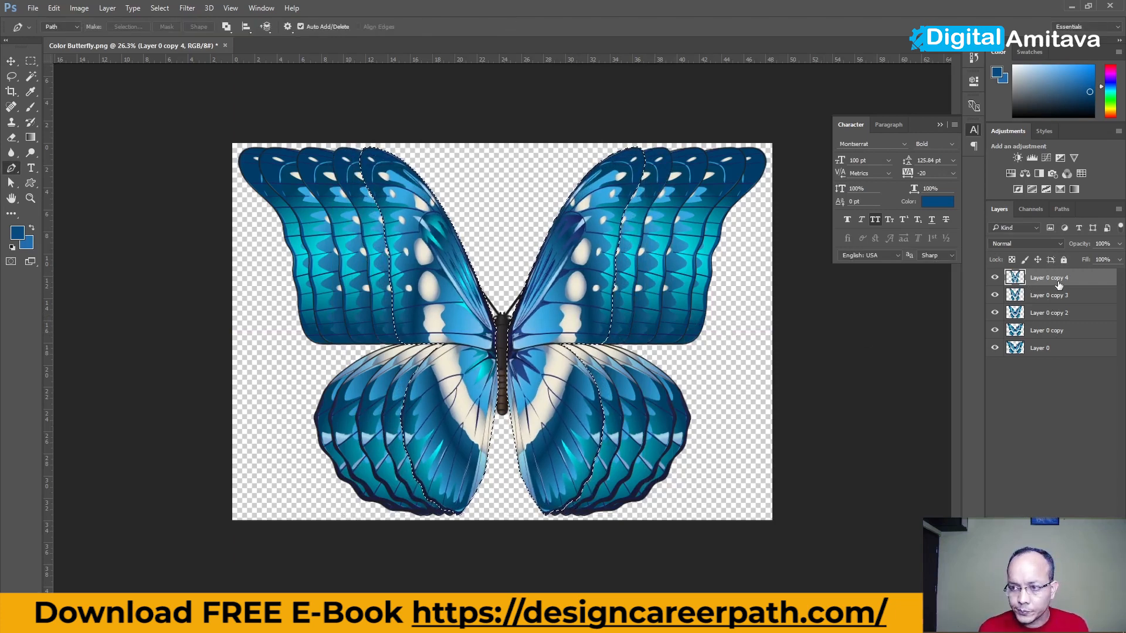
- Duplicate Layer 0 copy 4 and narrow the wings on the new copy symmetrically toward the body
left_click_drag(1070, 281, 1080, 407)
key("ctrl+t")
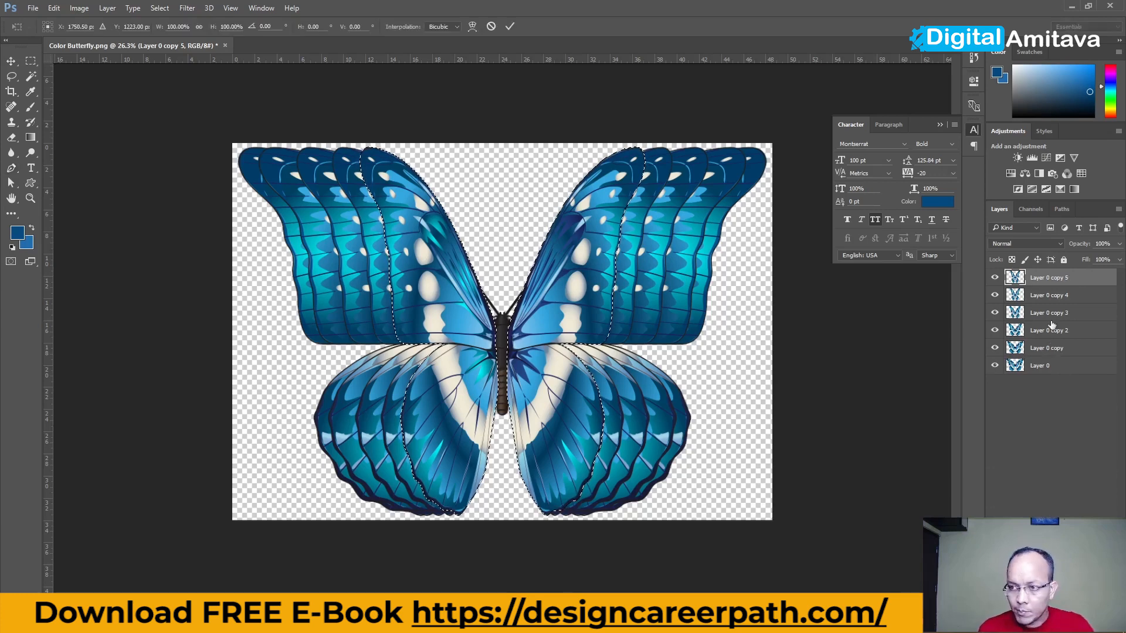
left_click_drag(643, 333, 618, 332)
key("Return")
key("p")
- Duplicate Layer 0 copy 5 and scale the wings on the new copy symmetrically to 73.01% width
left_click_drag(1087, 282, 1060, 484)
left_click_drag(1085, 598, 1088, 604)
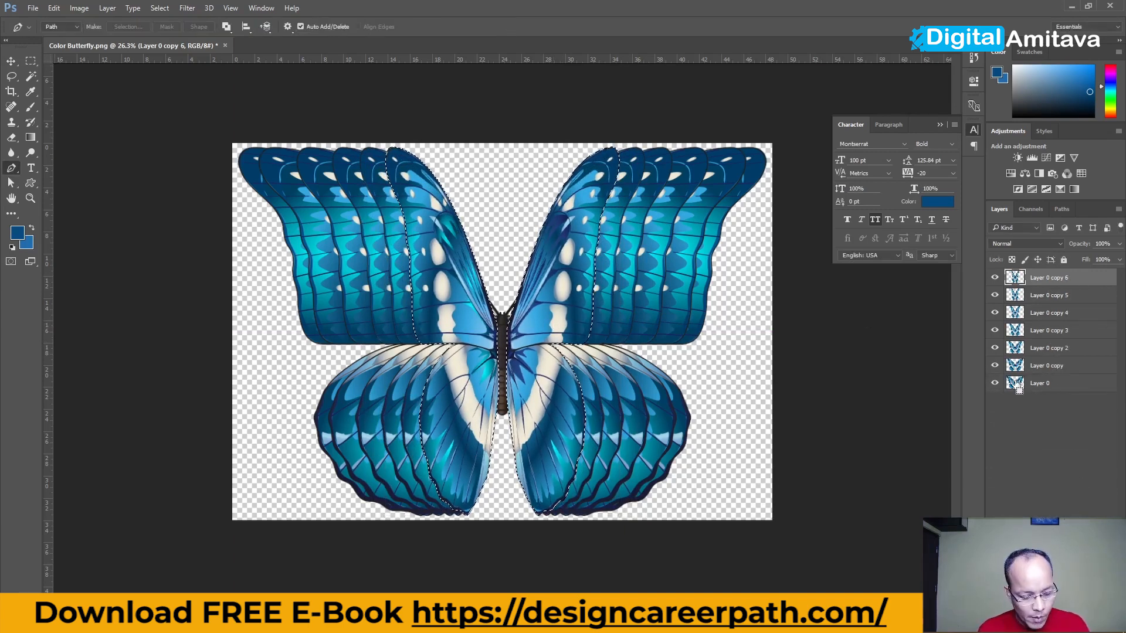
key("ctrl+t")
left_click_drag(617, 331, 588, 331)
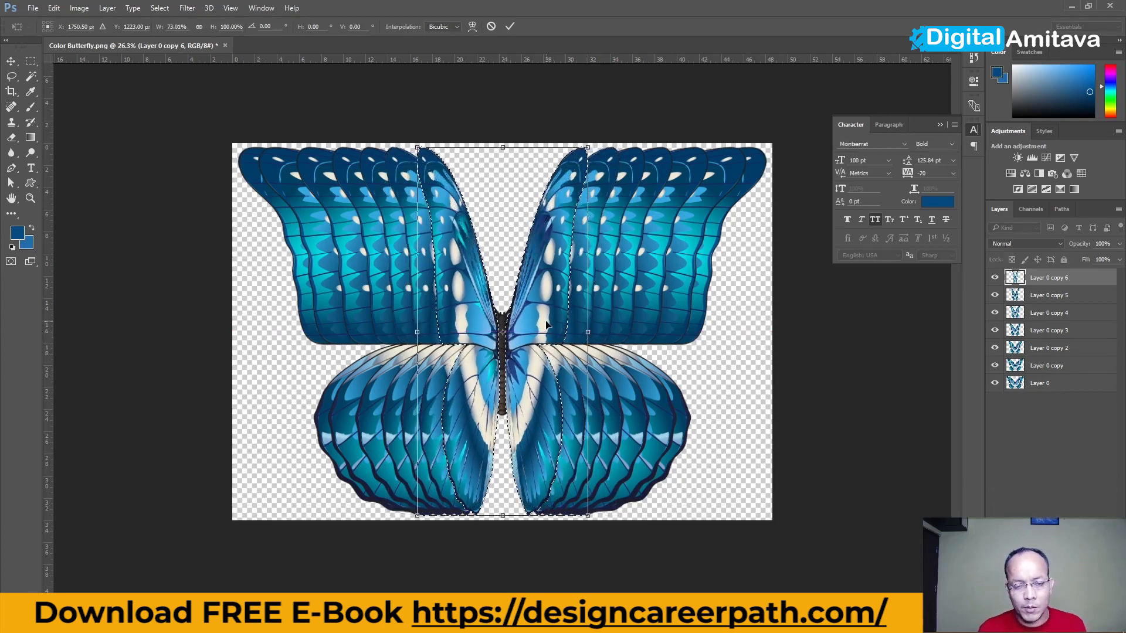
key("Return")
key("p")
- Duplicate Layer 0 copy 6 and narrow the wings on the new copy symmetrically, closer to the body
key("ctrl+j")
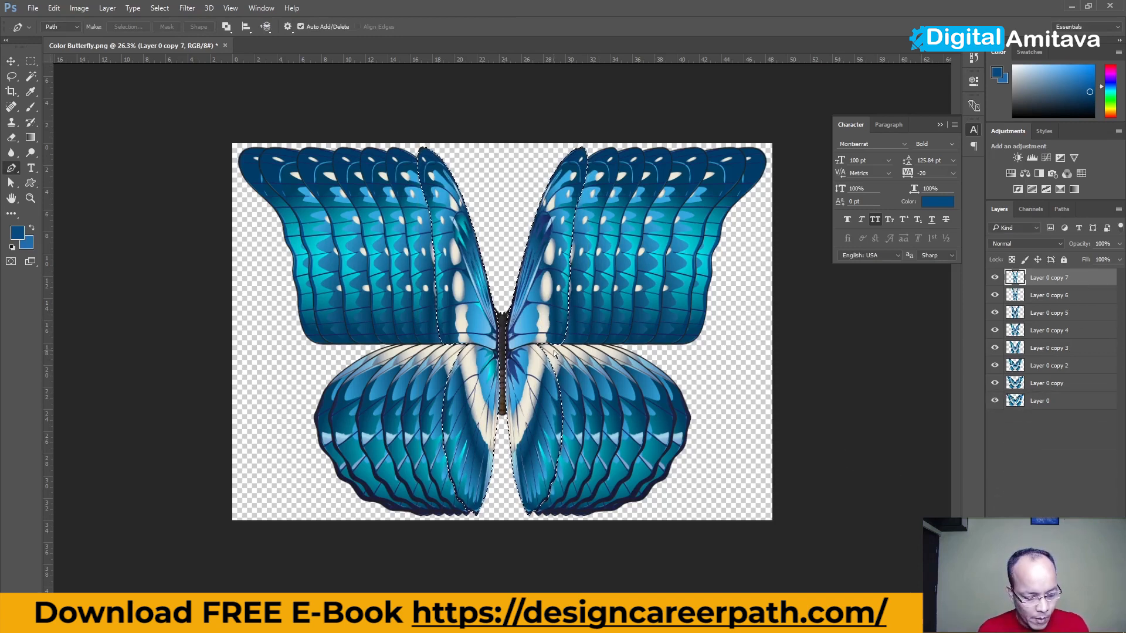
key("ctrl+t")
left_click_drag(586, 333, 558, 332)
key("Return")
key("p")
- Duplicate Layer 0 copy 7, scale the new copy's wings symmetrically to 49.93% width so they are nearly closed, and deselect
left_click_drag(1070, 279, 1062, 466)
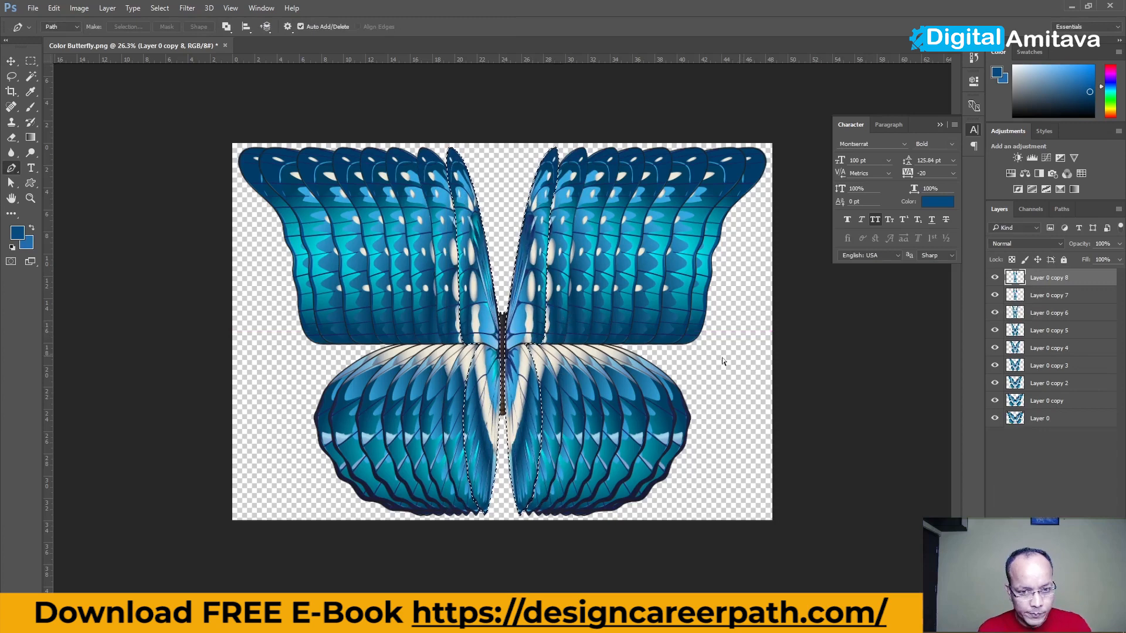
key("ctrl+t")
left_click_drag(558, 331, 529, 331)
key("Return")
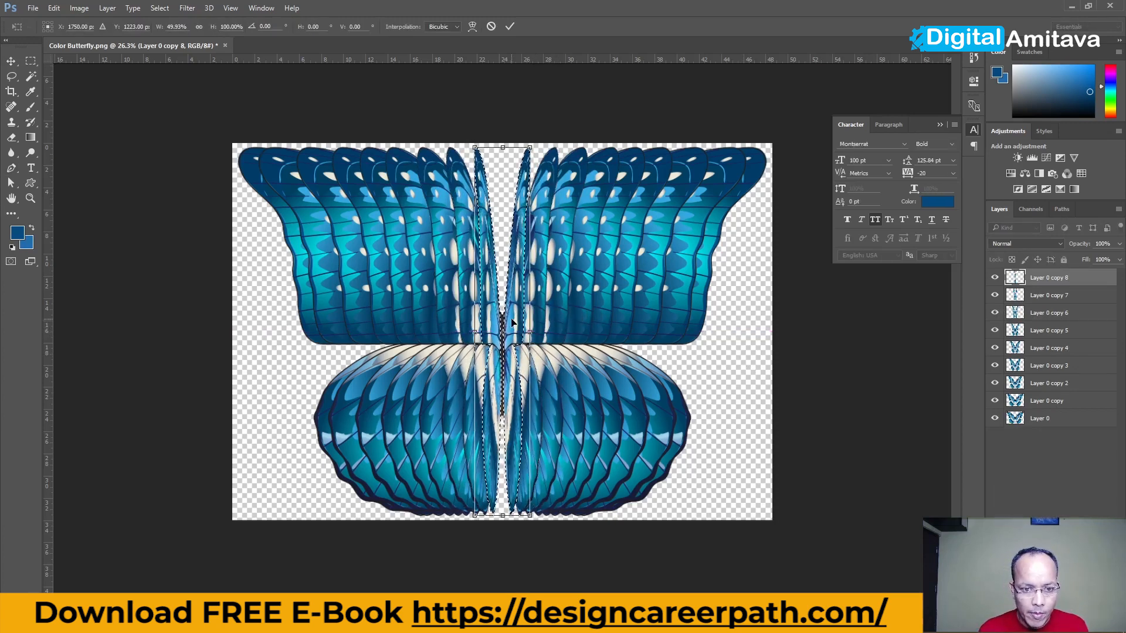
key("p")
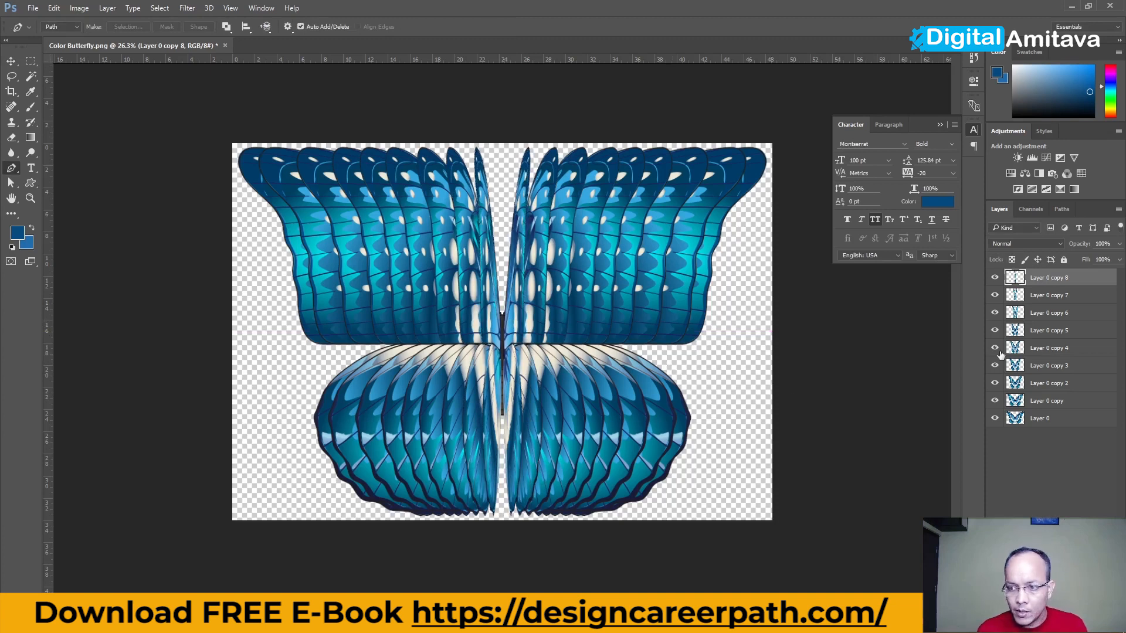
- Rename the five lowest layers 1 to 5, counting upward from the bottom of the stack
double_click(1041, 420)
type("1")
double_click(1042, 401)
type("2")
double_click(1038, 384)
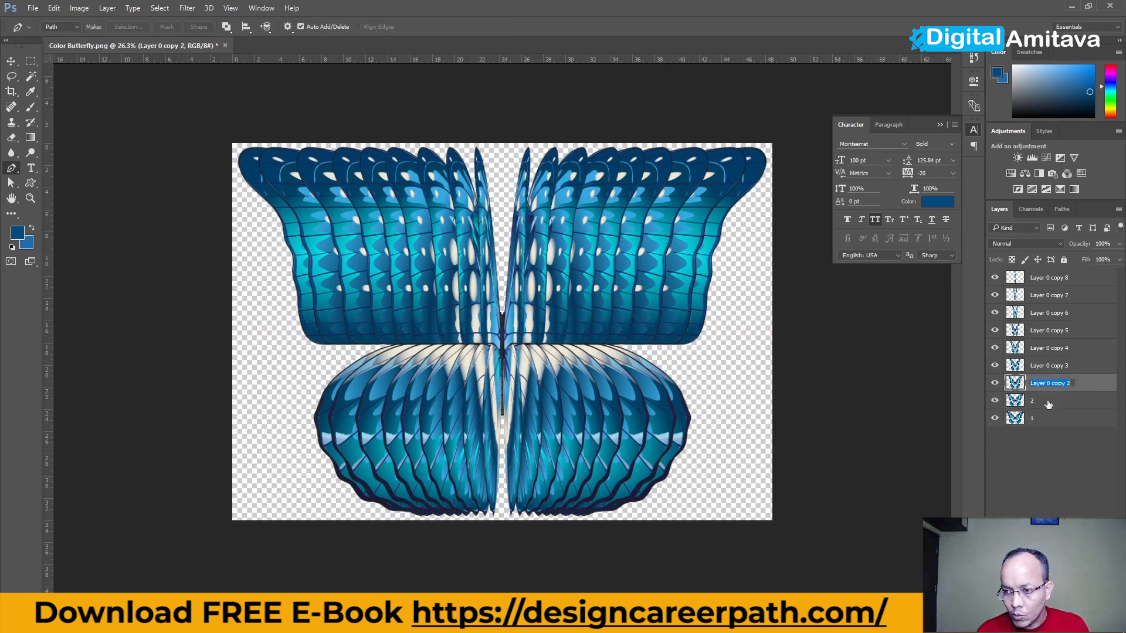
double_click(1044, 366)
double_click(1047, 349)
type("5")
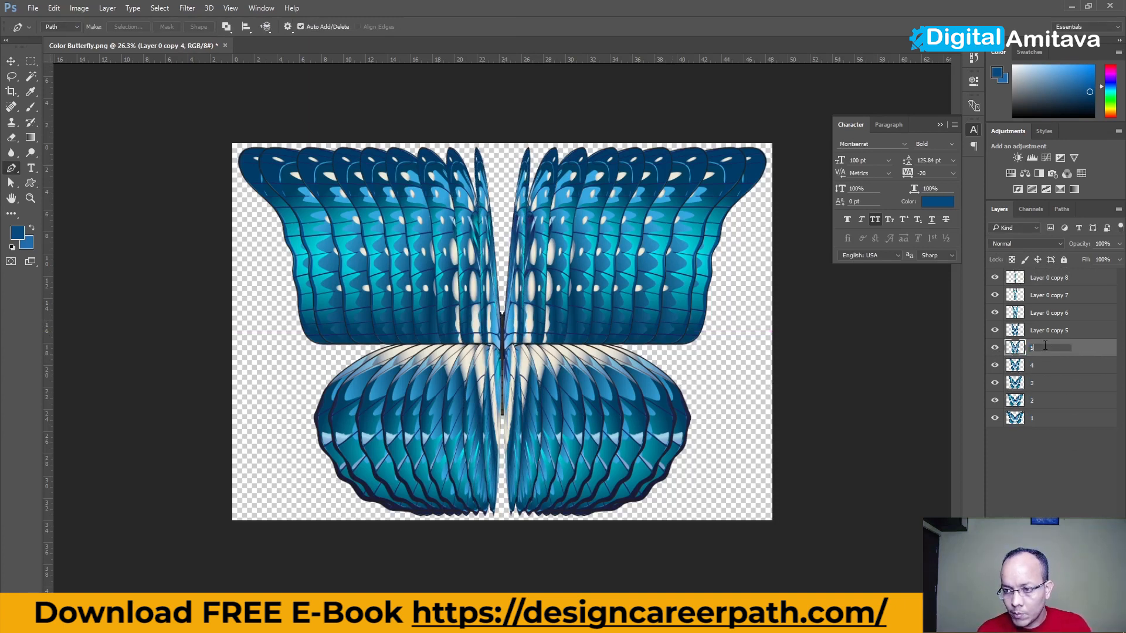
- Rename the remaining four layers 6 to 9 in ascending order up to the topmost layer
double_click(1046, 331)
type("6")
double_click(1045, 314)
type("7")
double_click(1046, 297)
type("7")
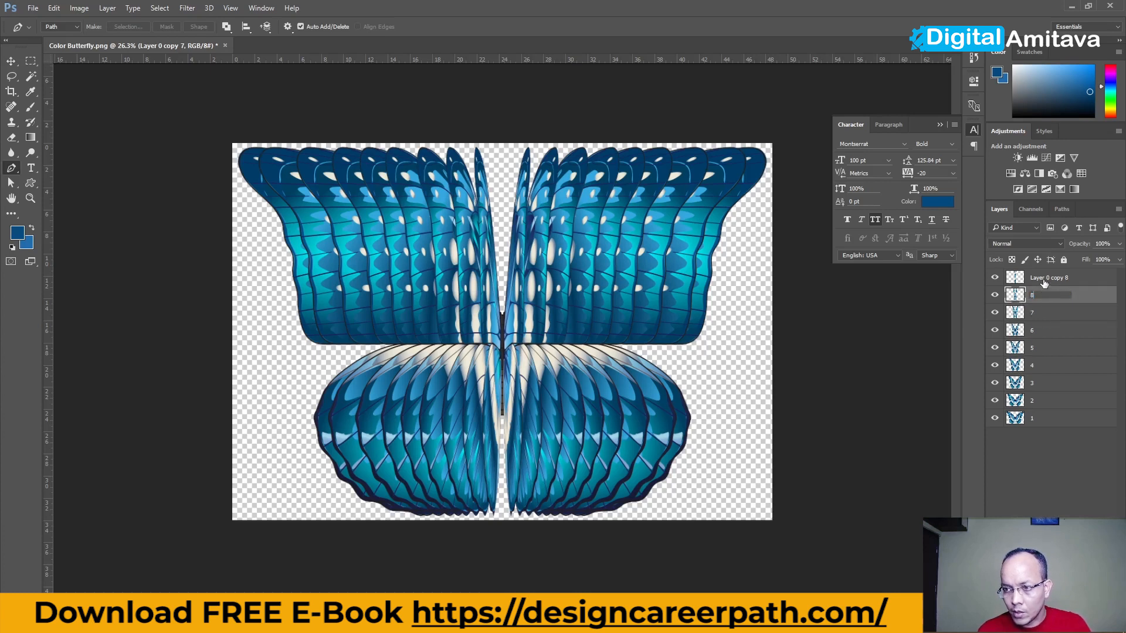
type("8")
double_click(1045, 279)
type("9")
left_click(1050, 438)
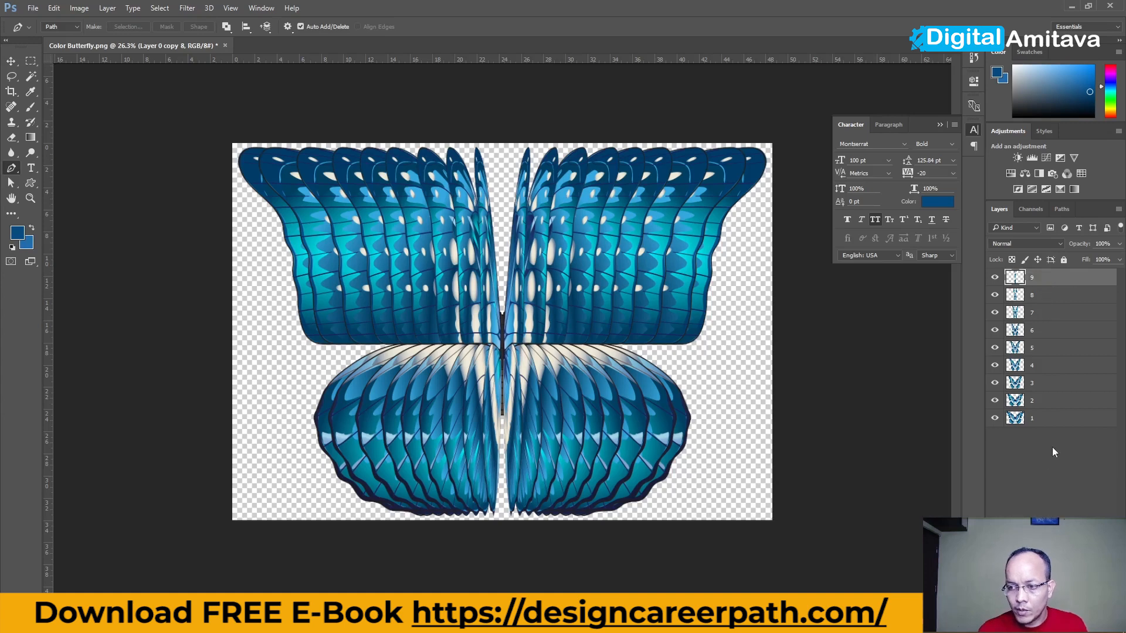
- Save the layered document in Photoshop format as Color Butterfly.psd in the Graphics folder
key("ctrl+shift+s")
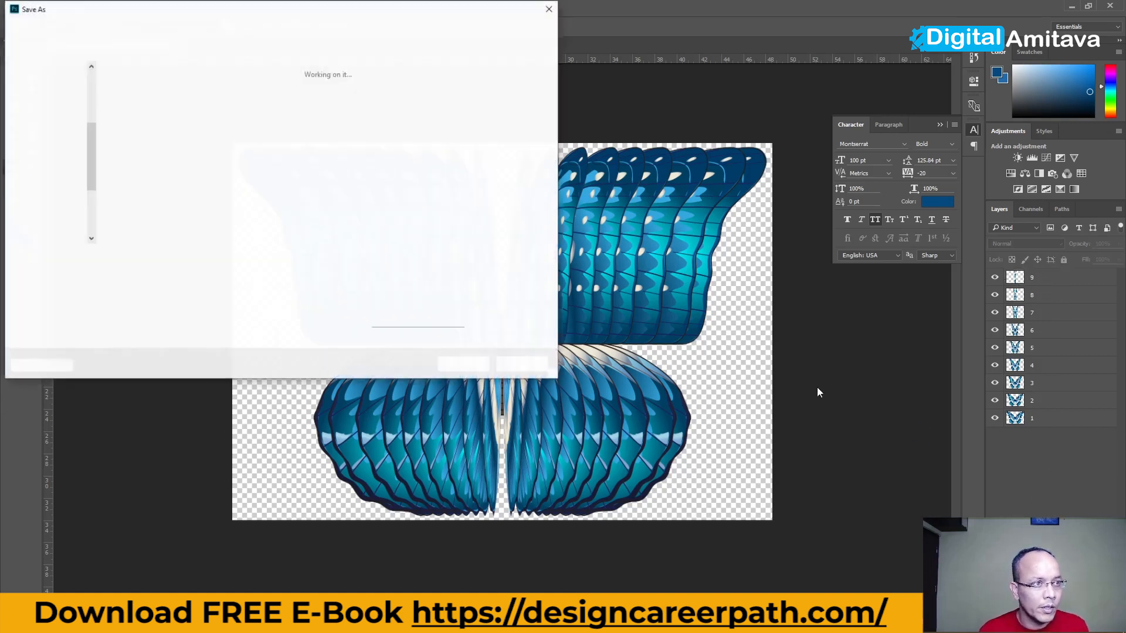
left_click(478, 367)
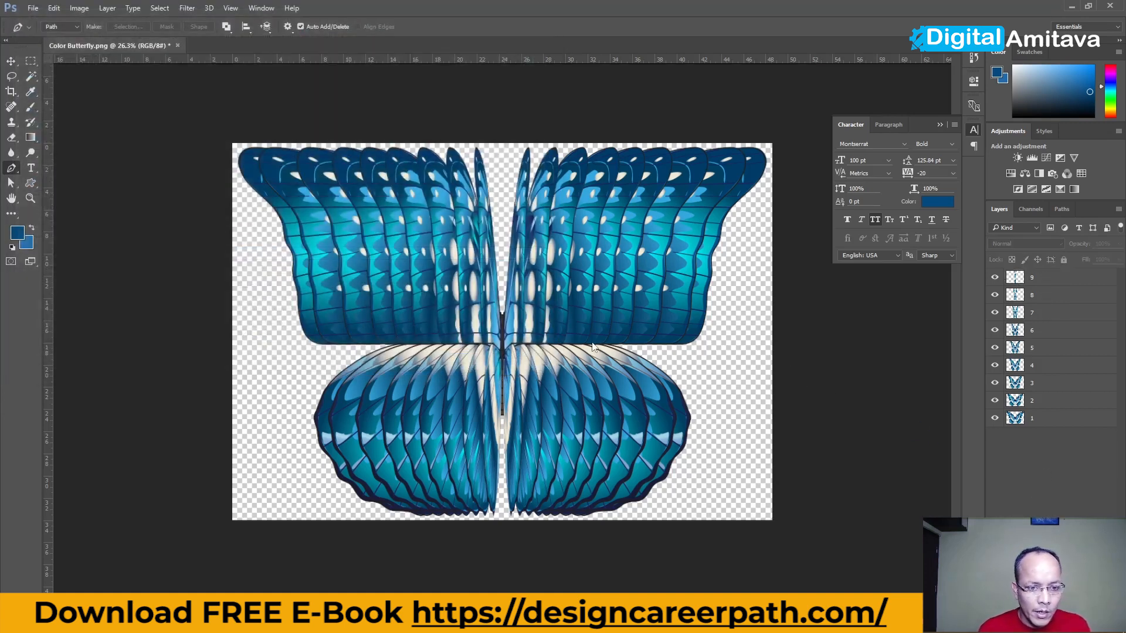
left_click(698, 189)
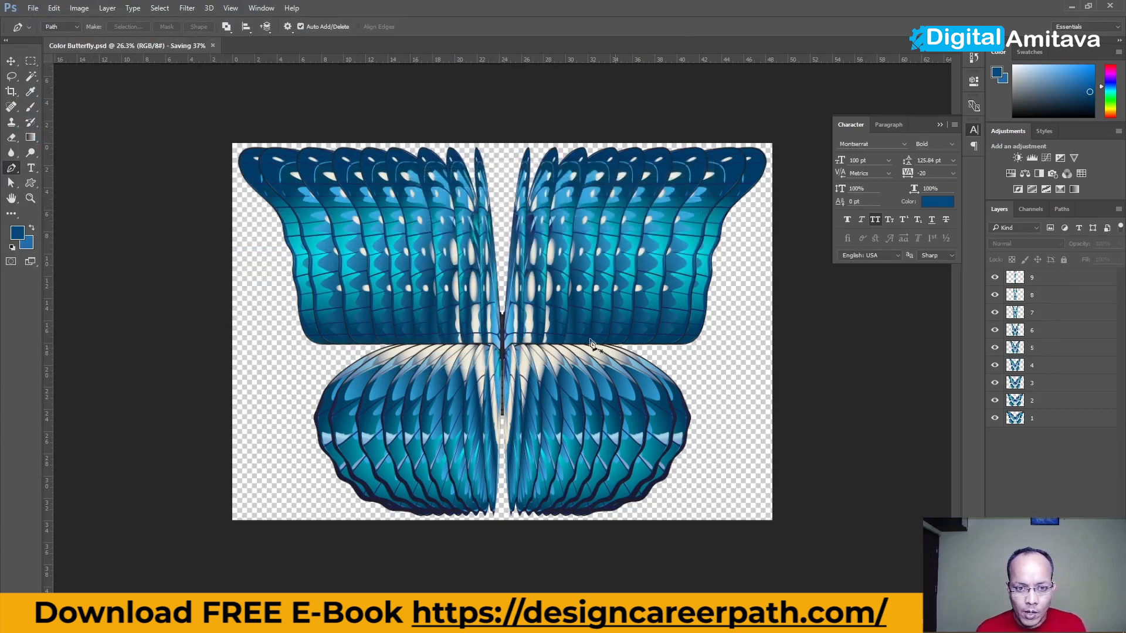
- Switch to File Explorer and create a folder named Butterfly Animation inside the Graphics folder of Motion Graphics
left_click(392, 622)
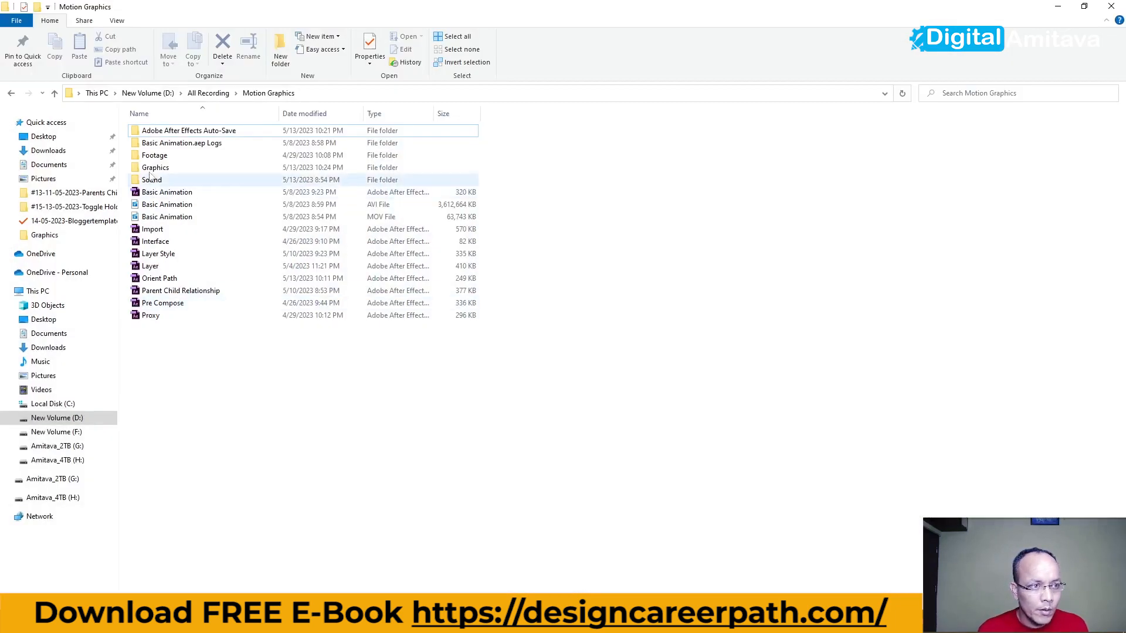
double_click(170, 167)
right_click(291, 263)
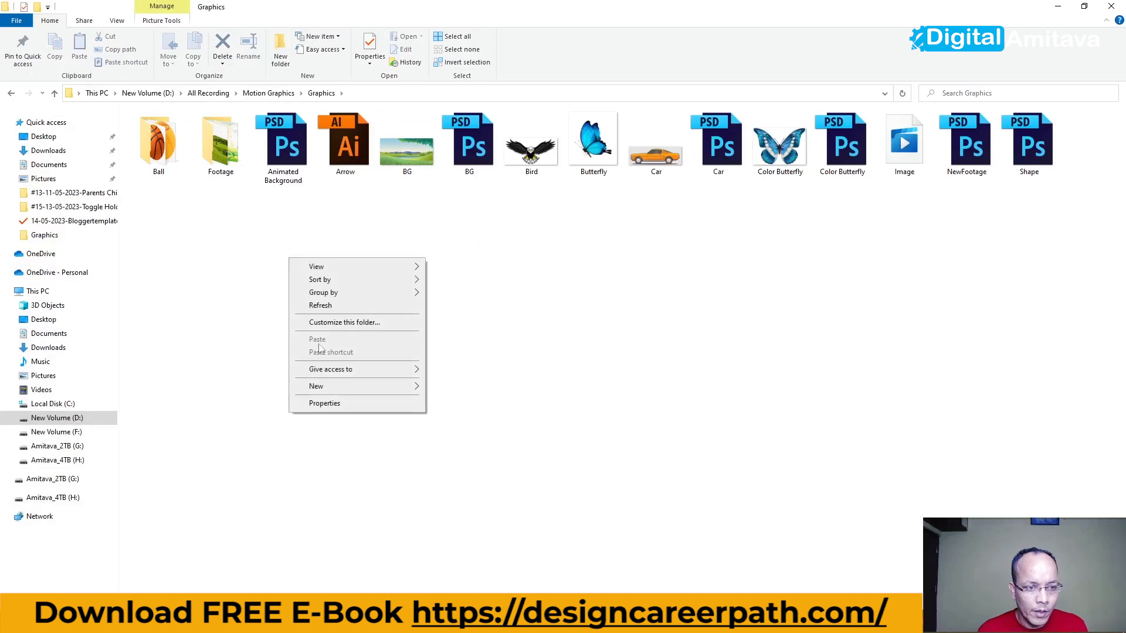
mouse_move(342, 387)
left_click(449, 387)
type("Butterf")
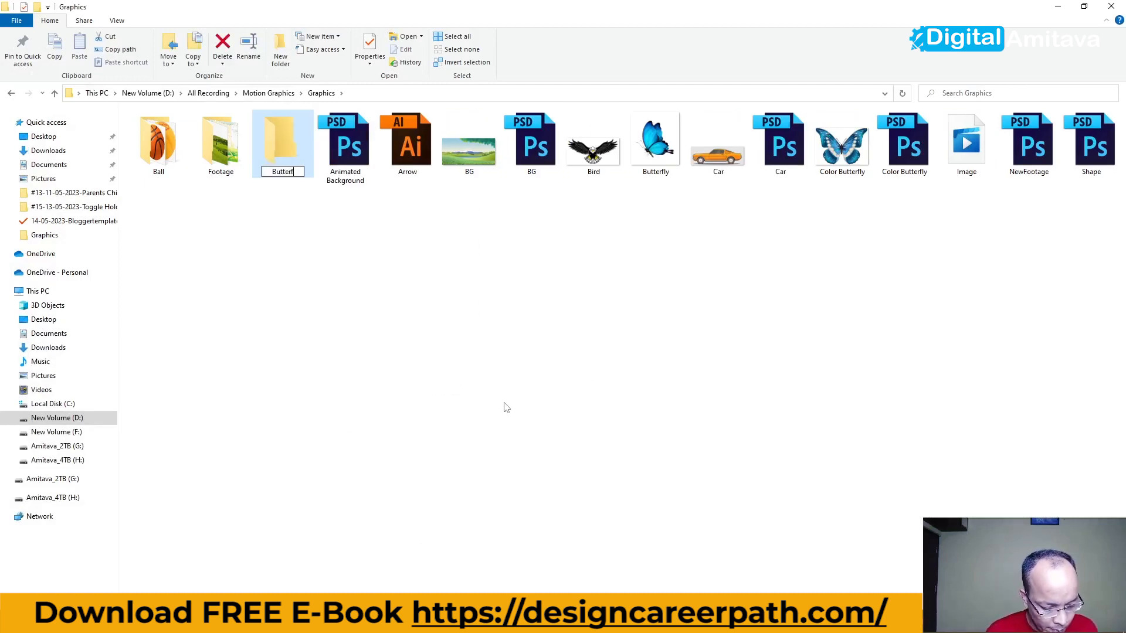
type("ly Animation")
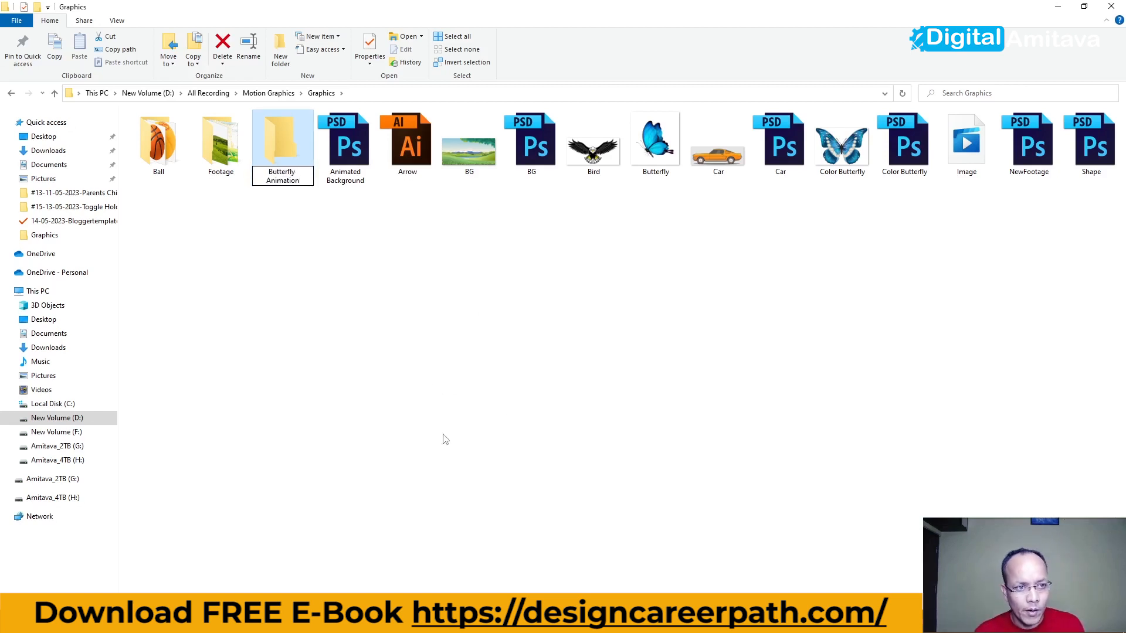
left_click(466, 522)
- Switch back to Photoshop, hide layers 2 to 9 so only layer 1 shows, and select layer 1
key("alt+Tab")
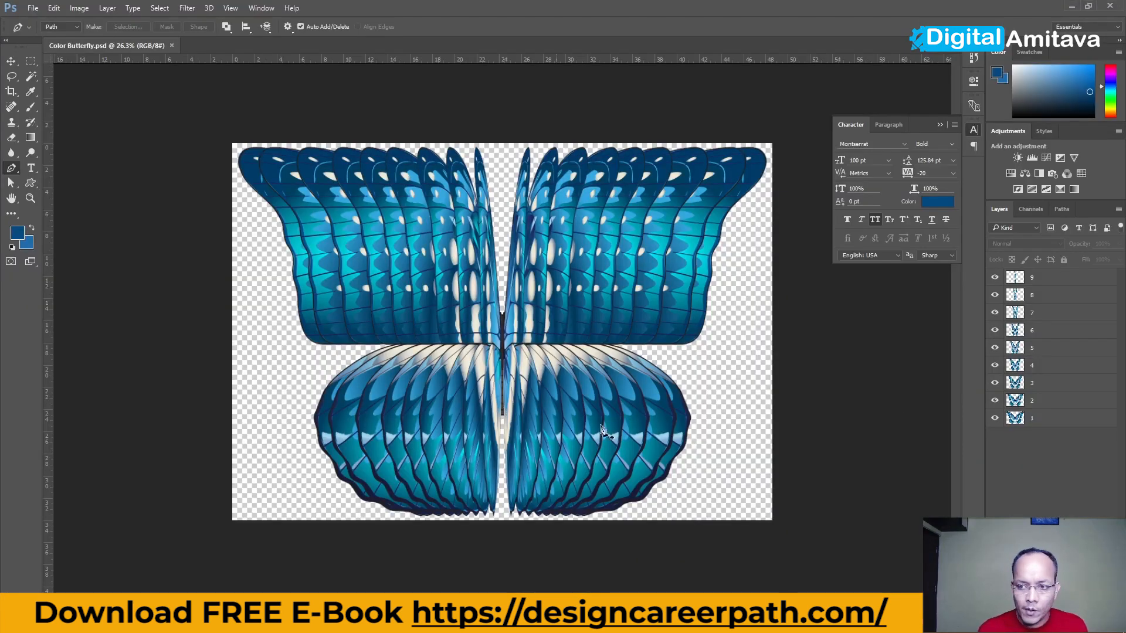
left_click_drag(999, 280, 999, 351)
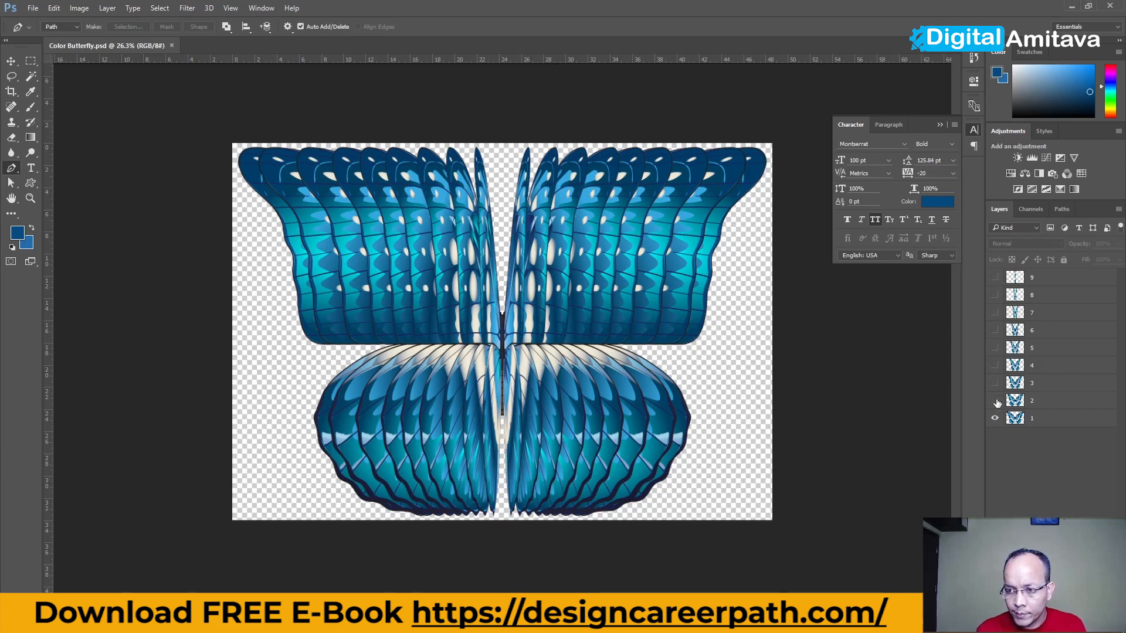
left_click(1039, 424)
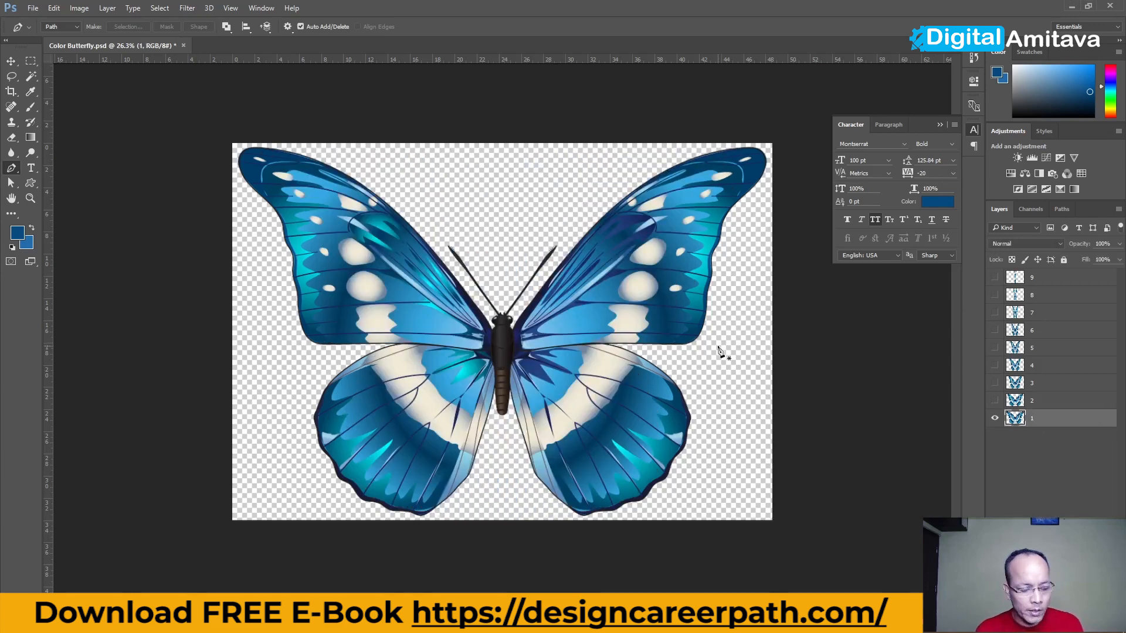
- Save the visible layer 1 artwork as an interlaced PNG named 1 in the Butterfly Animation folder
key("ctrl+shift+s")
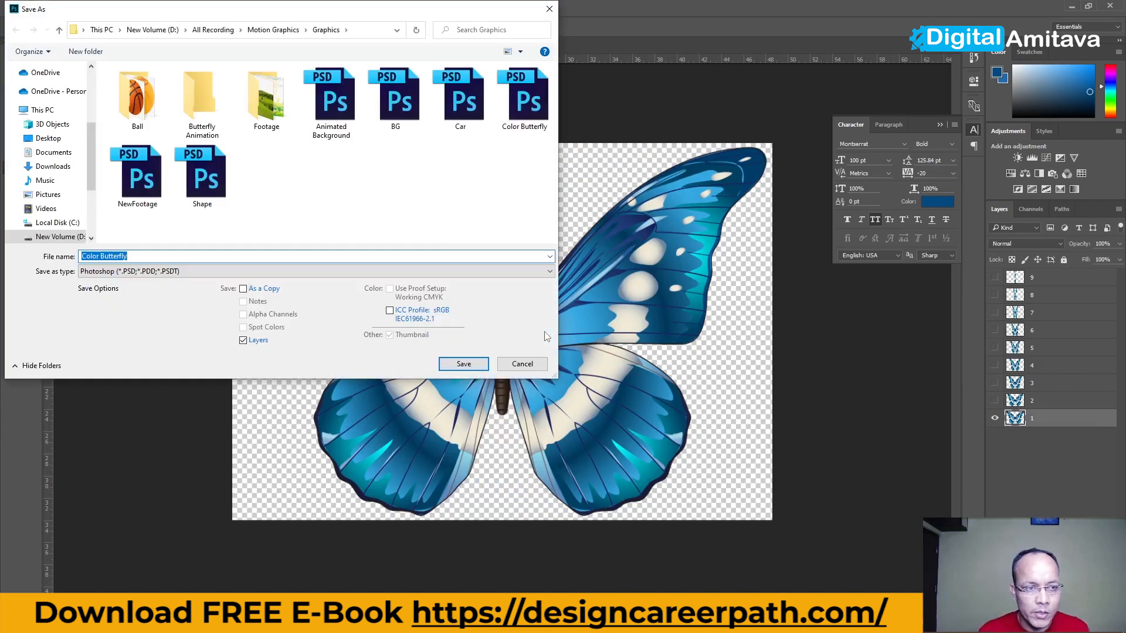
double_click(199, 100)
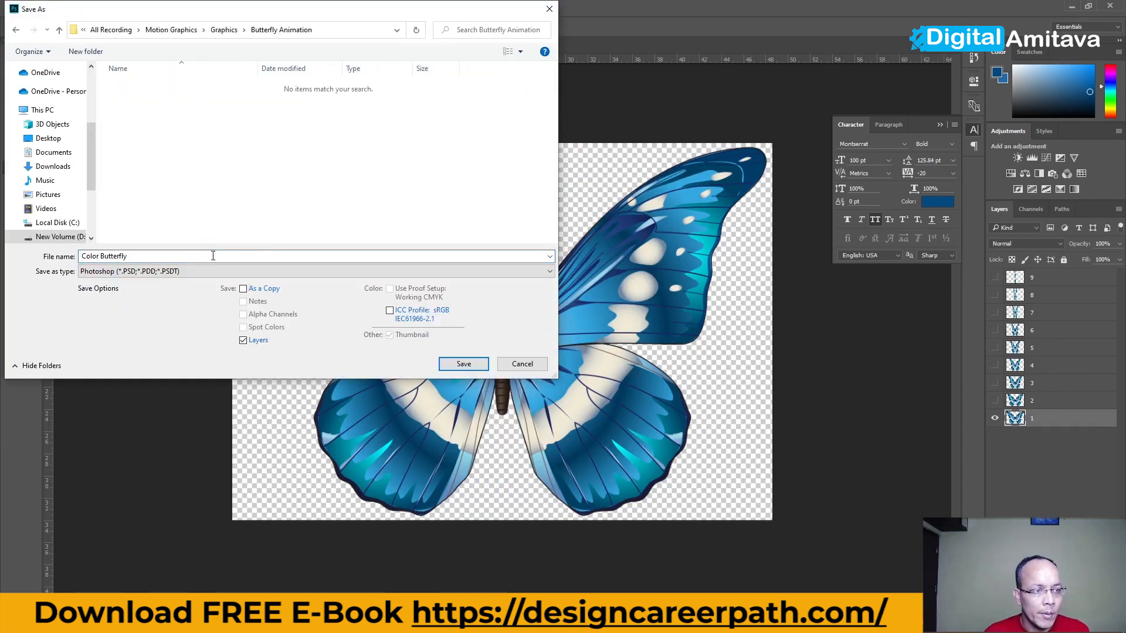
left_click(174, 274)
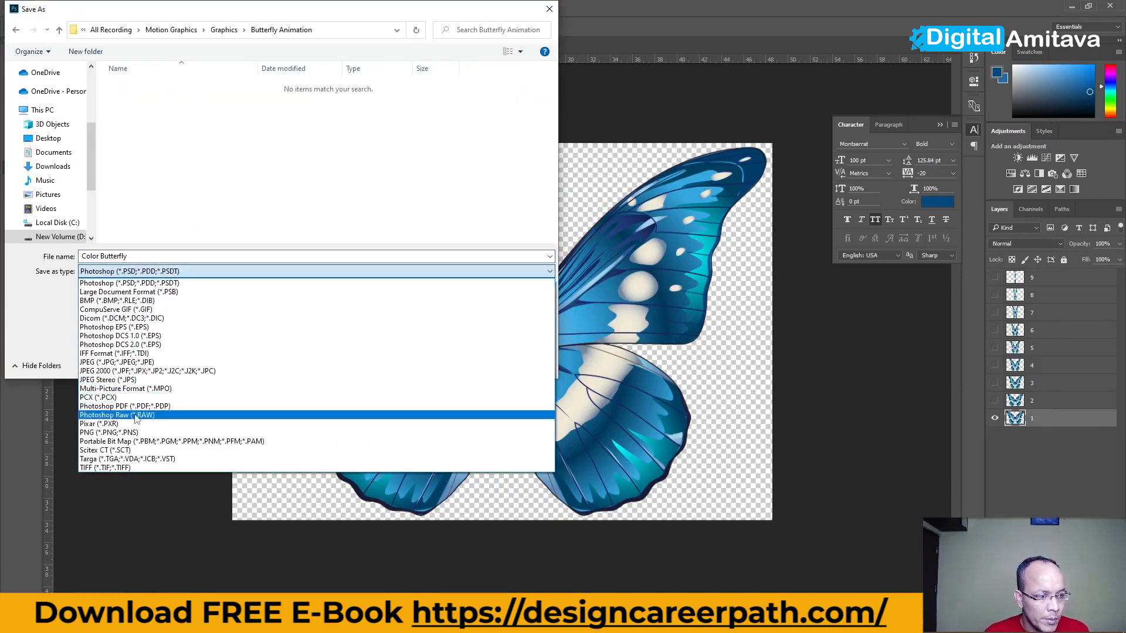
left_click(135, 435)
key("shift+Tab")
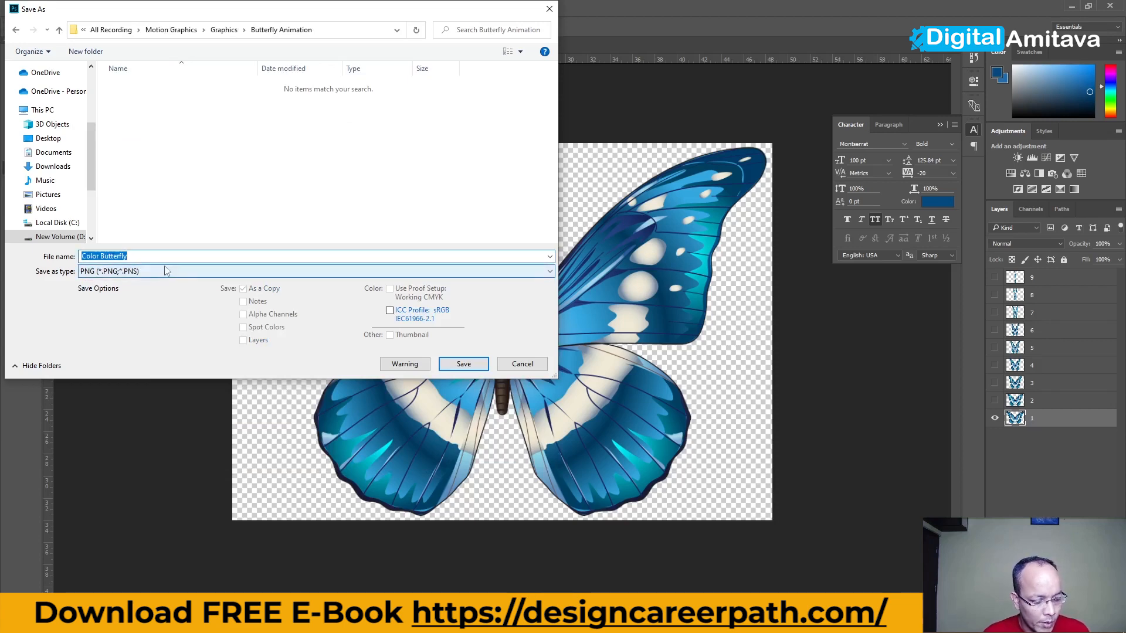
type("1")
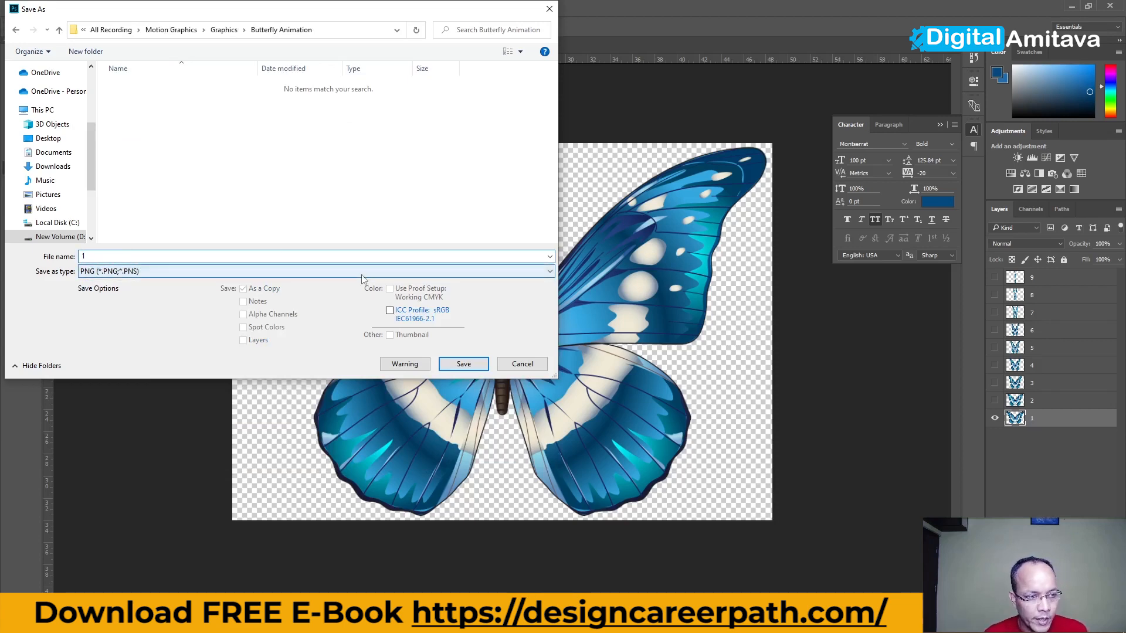
left_click(463, 364)
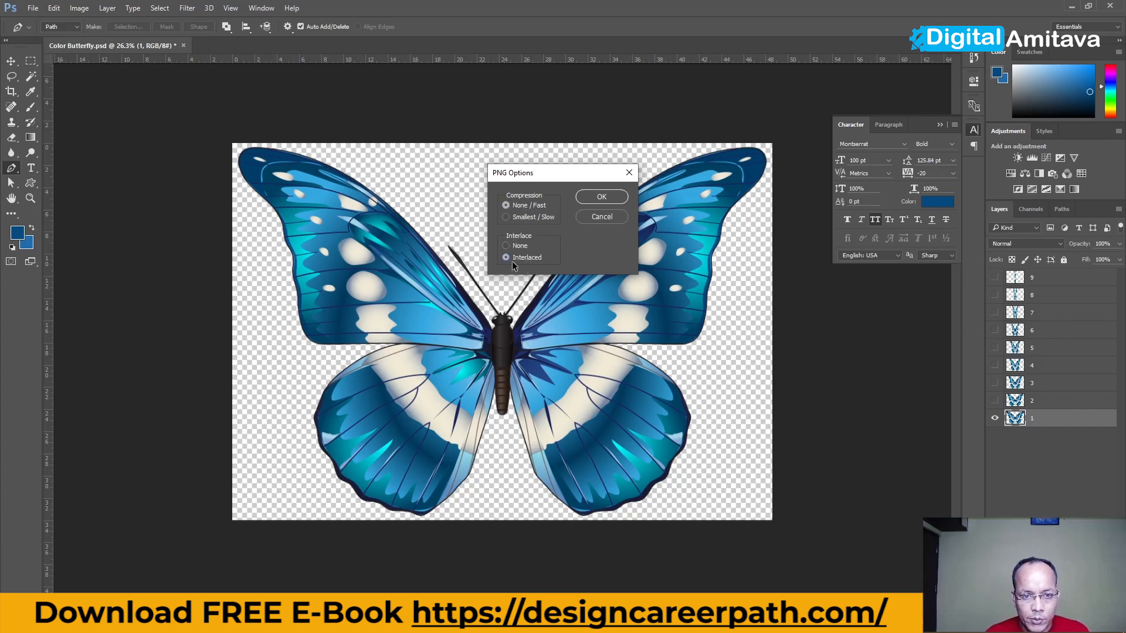
left_click(598, 199)
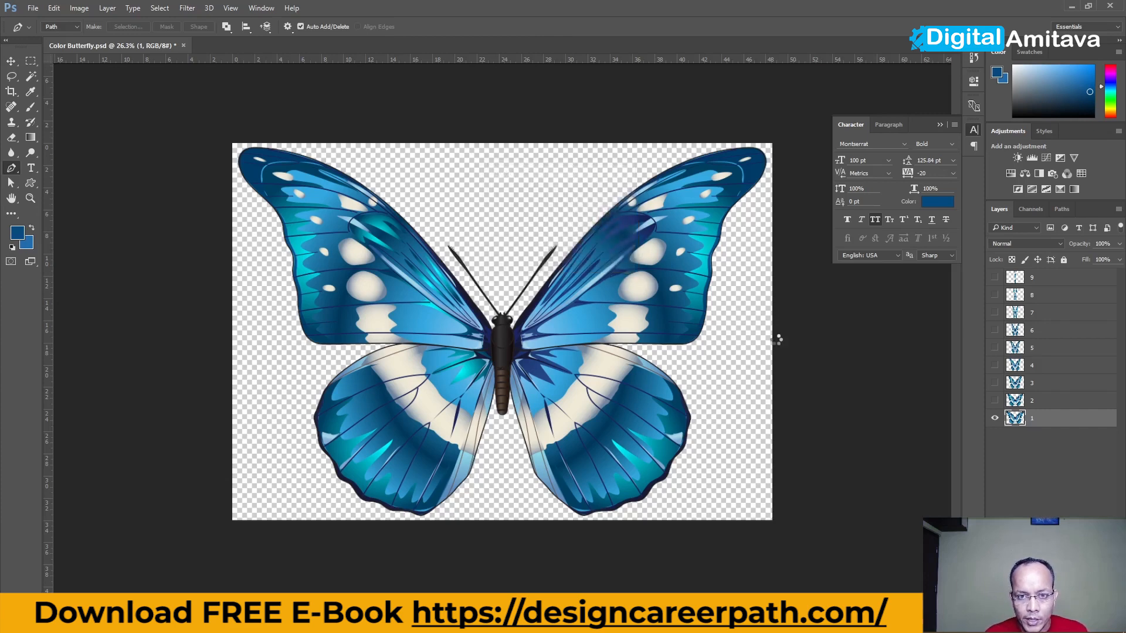
- Show only layer 2 and save it as an interlaced PNG named 2 in the Butterfly Animation folder
left_click(995, 418)
left_click(995, 401)
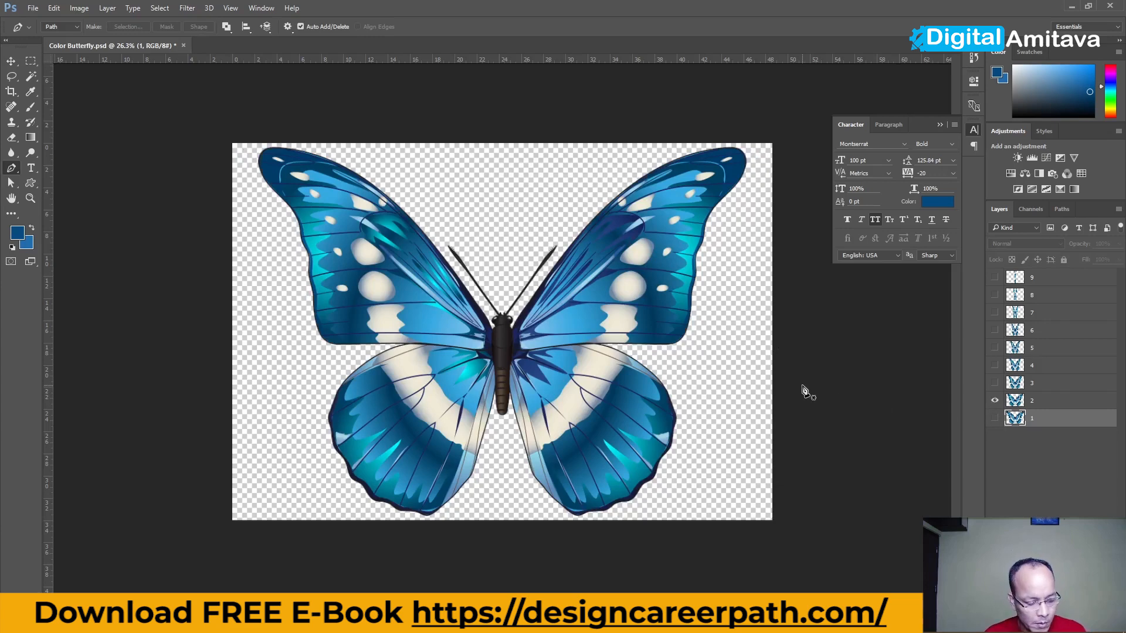
key("ctrl+shift+s")
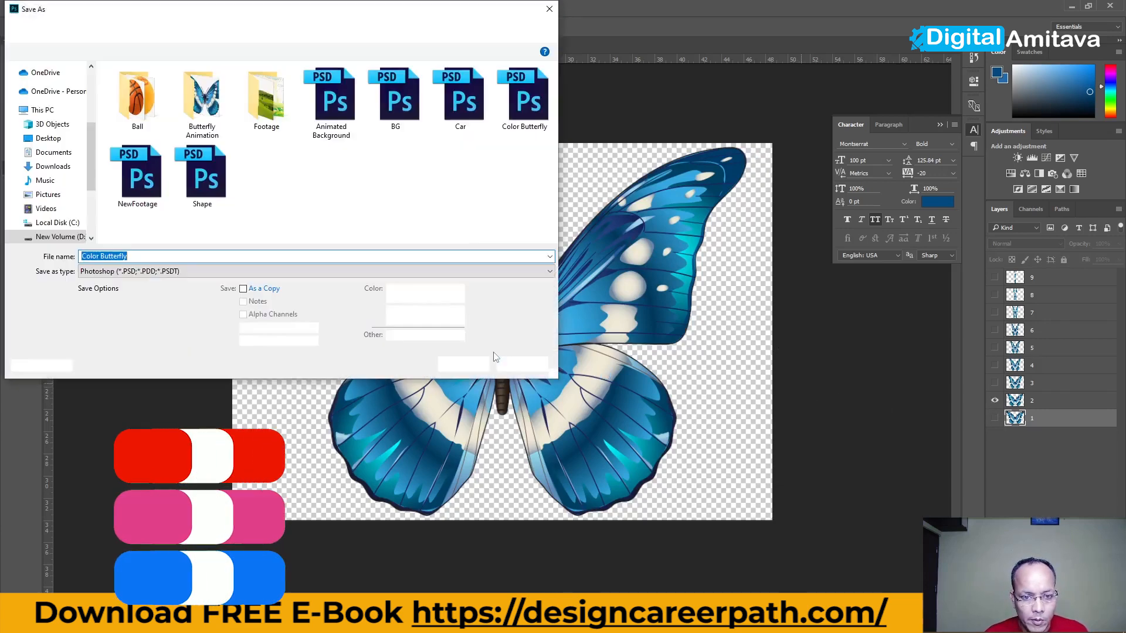
double_click(202, 106)
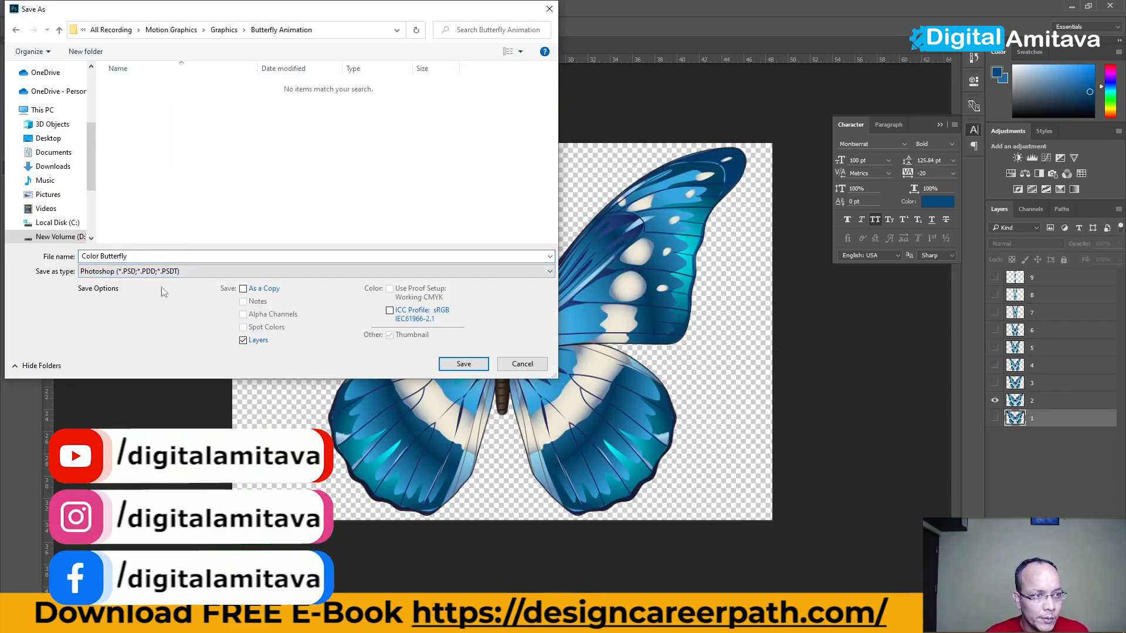
type("2")
left_click(149, 271)
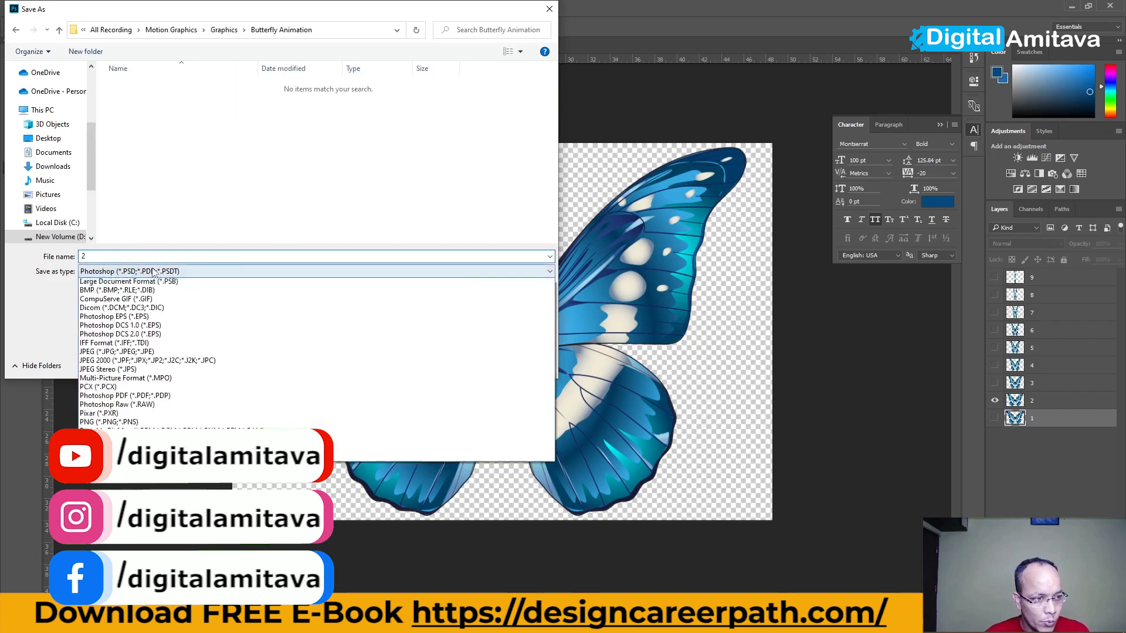
left_click(128, 432)
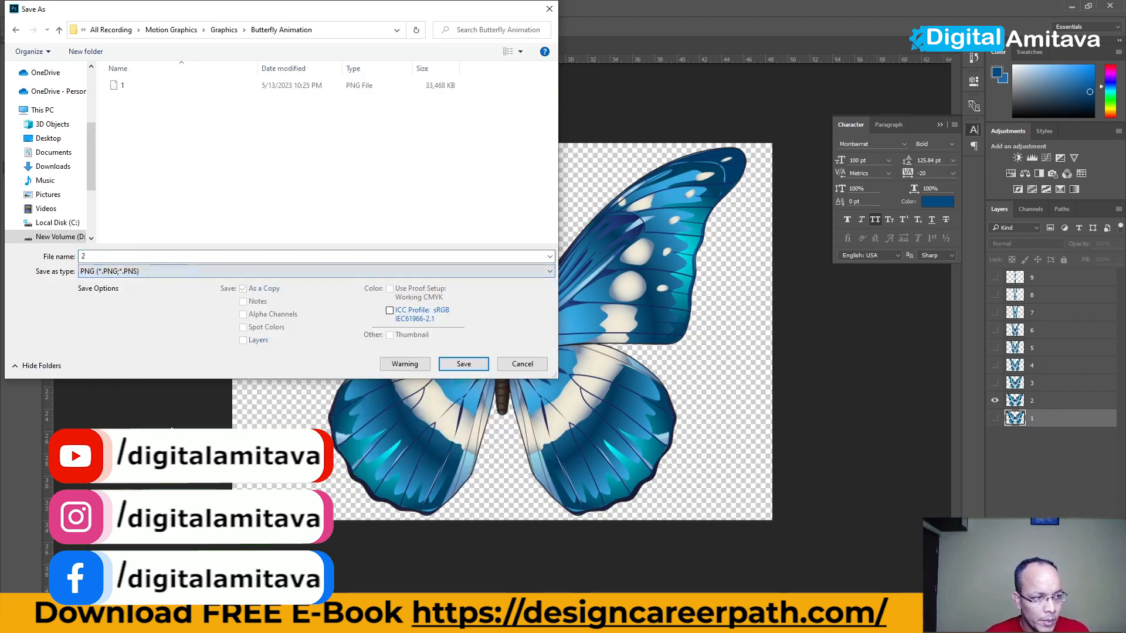
left_click(461, 367)
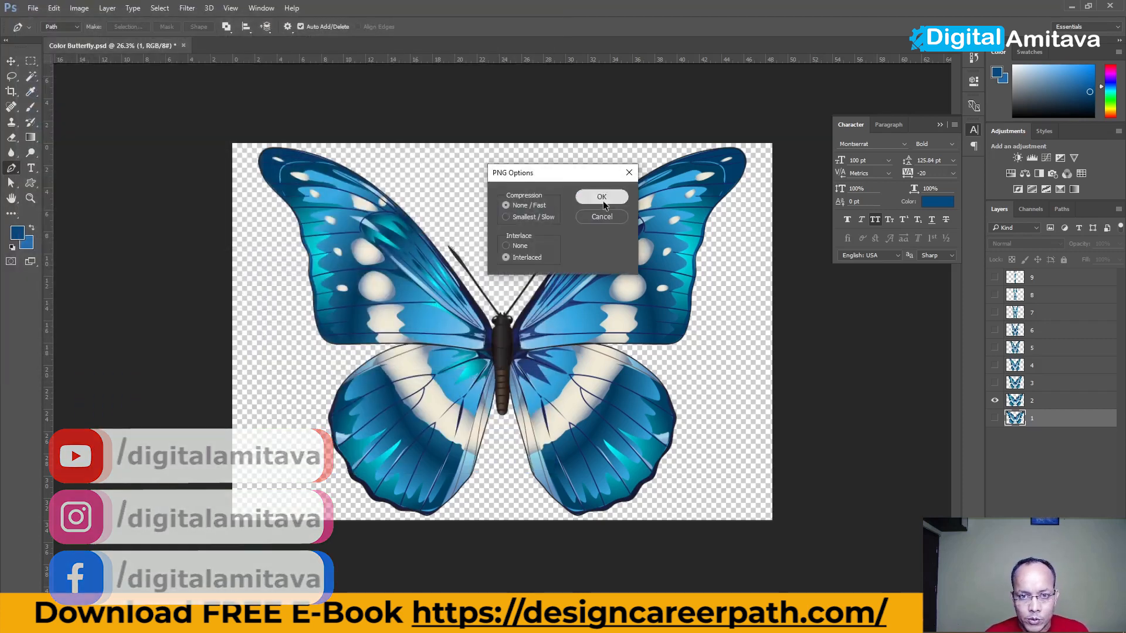
left_click(601, 196)
- Show only layer 3, select it, and save it as an interlaced PNG named 3 in the Butterfly Animation folder
left_click(995, 385)
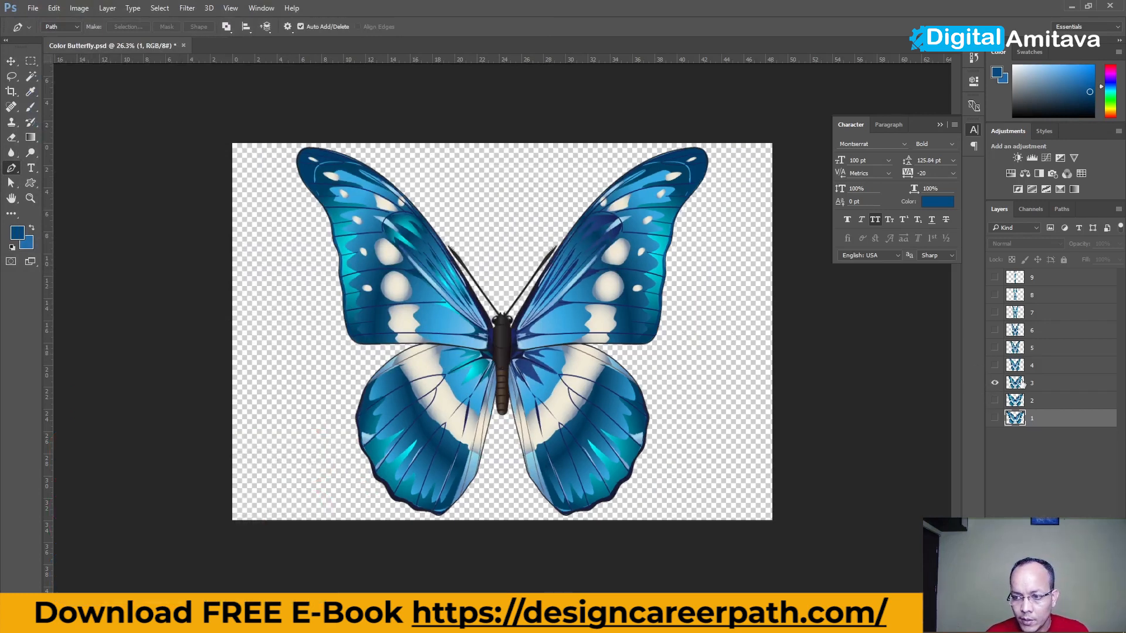
left_click(1034, 384)
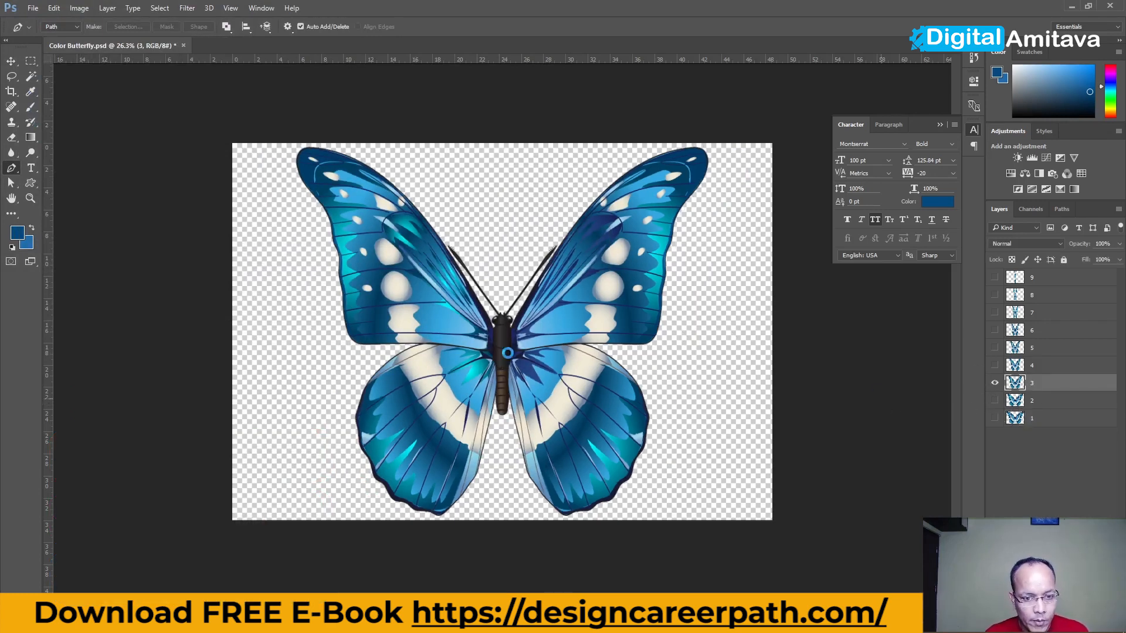
key("ctrl+shift+s")
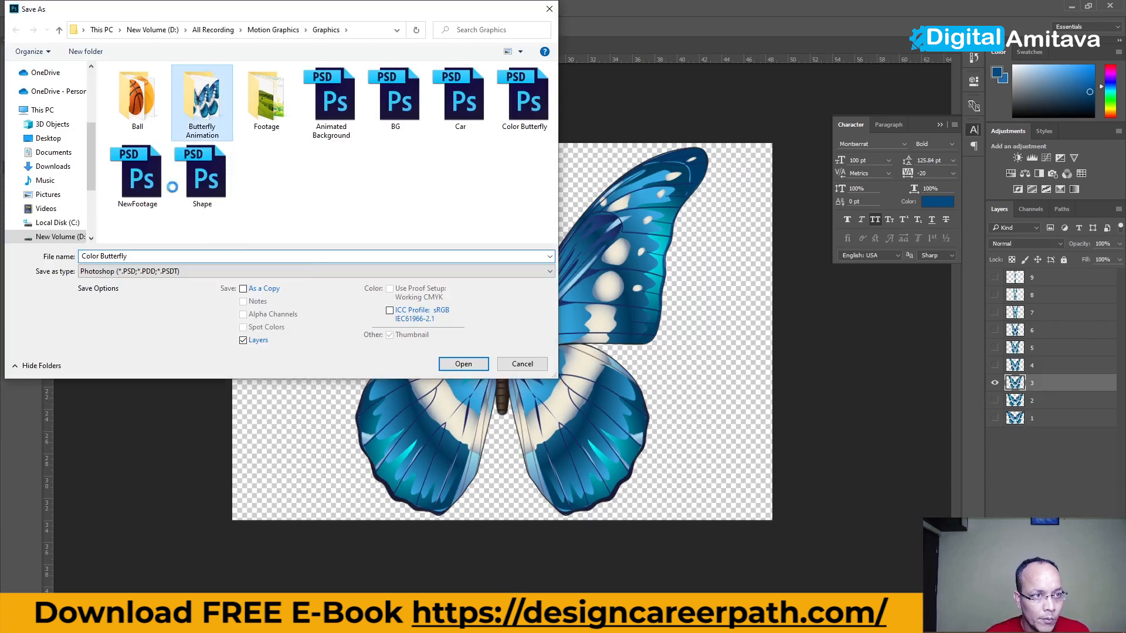
double_click(202, 103)
triple_click(130, 256)
type("3")
left_click(141, 271)
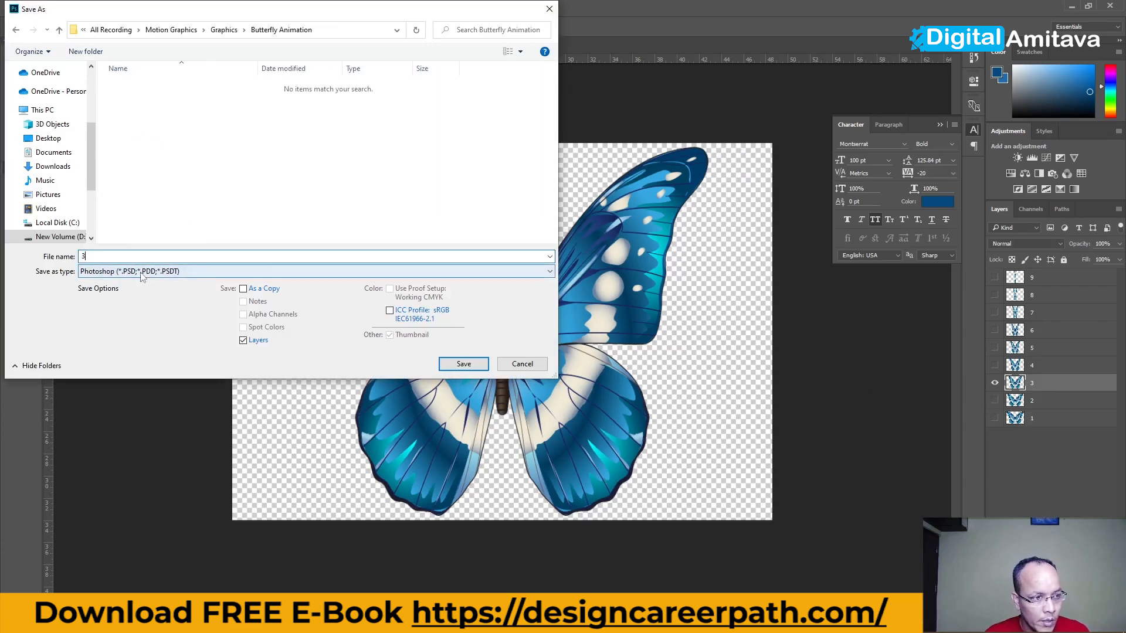
left_click(125, 433)
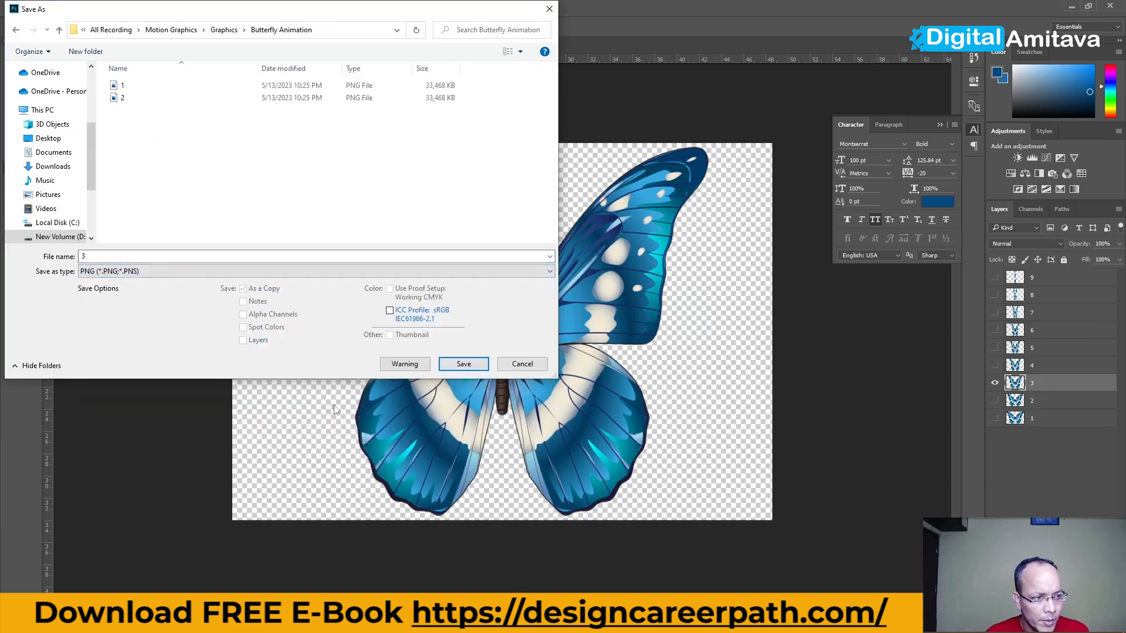
left_click(463, 365)
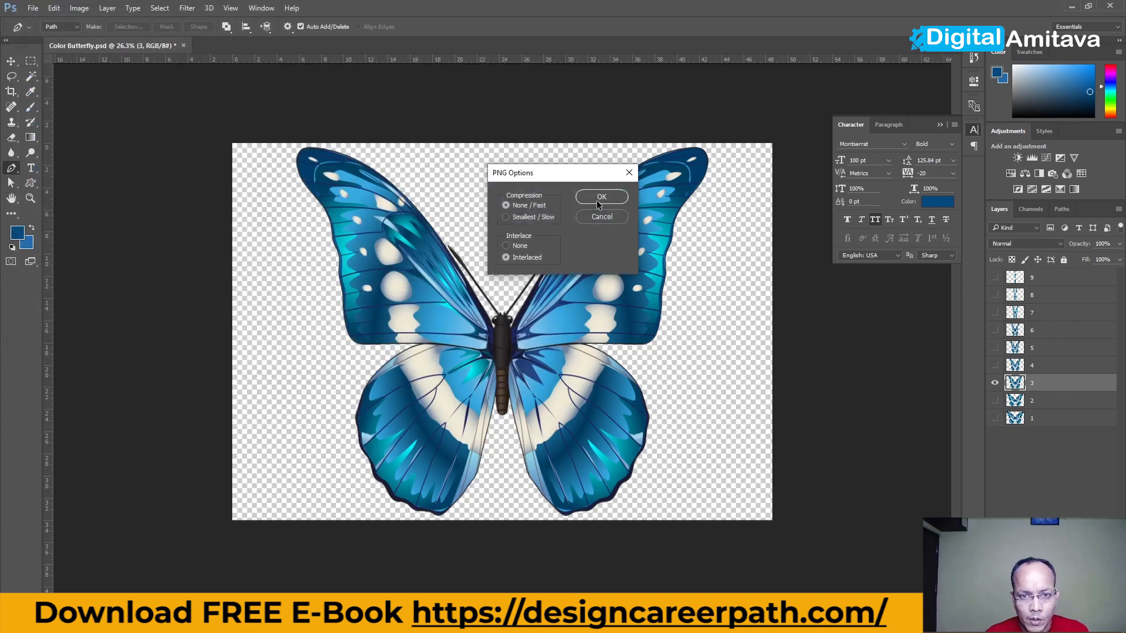
left_click(595, 193)
- Show only layer 4 and save it as a PNG named 4 in the Butterfly Animation folder
left_click(994, 383)
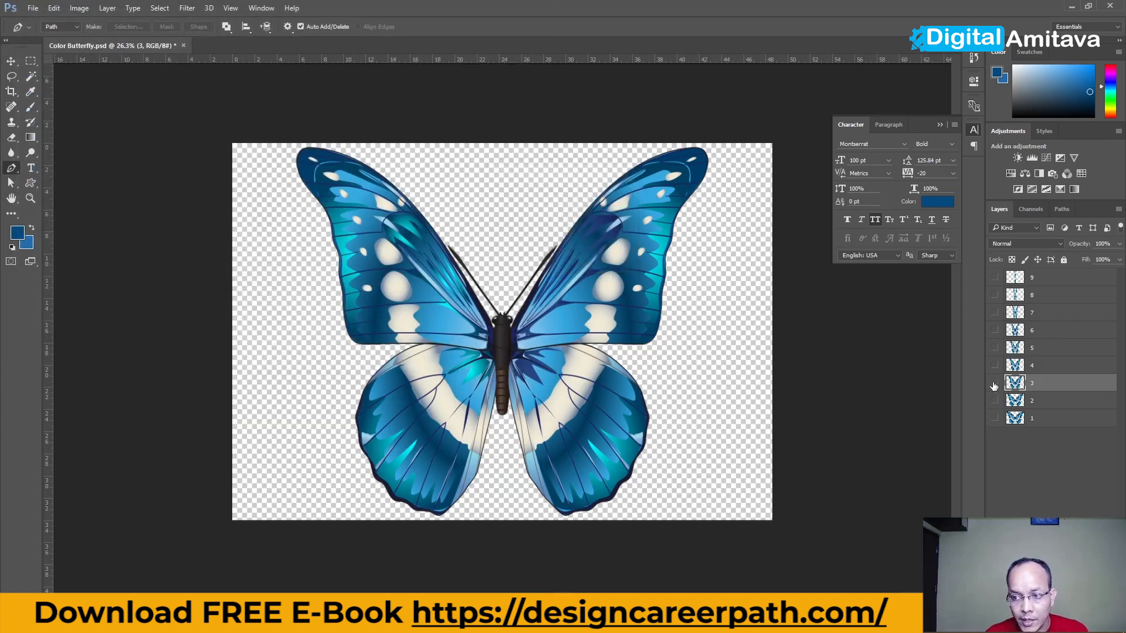
left_click(994, 366)
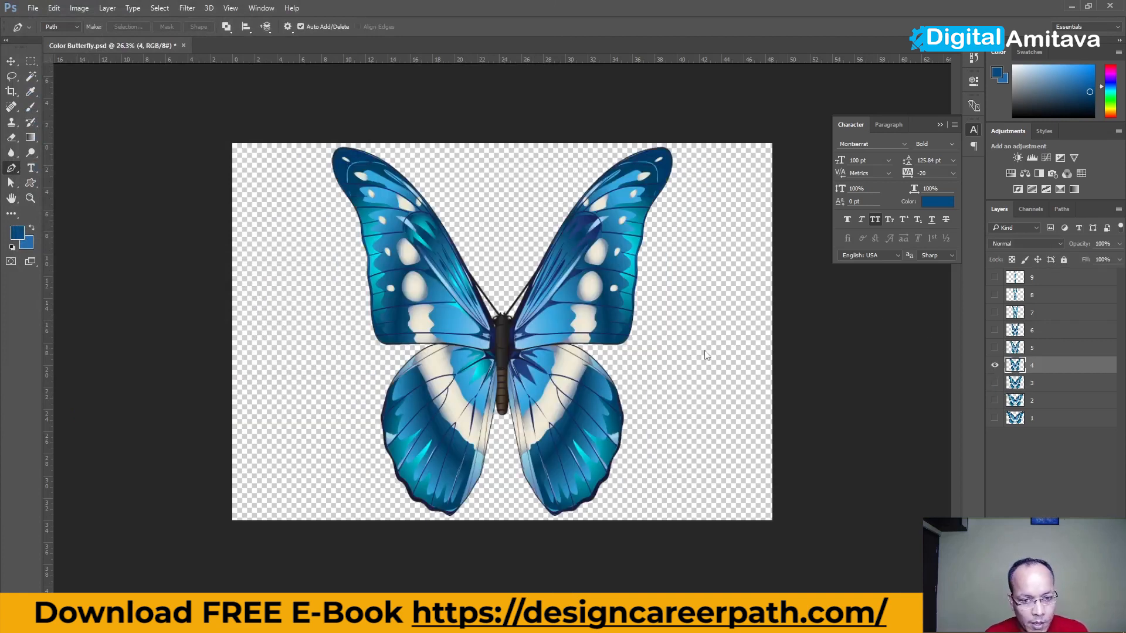
key("ctrl+shift+s")
left_click(213, 271)
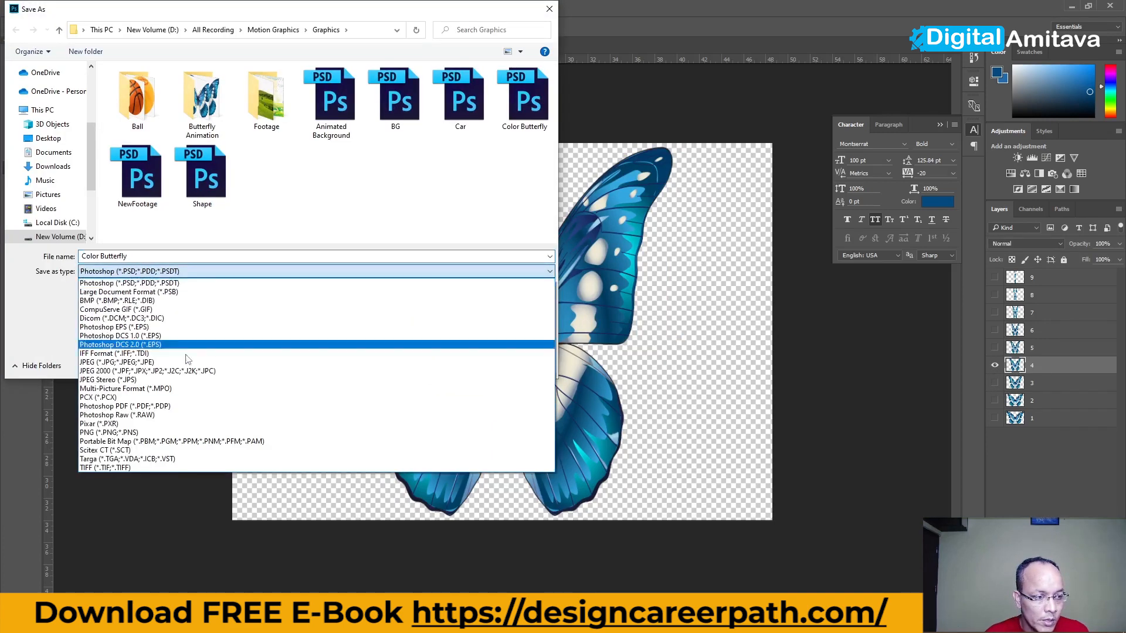
left_click(176, 432)
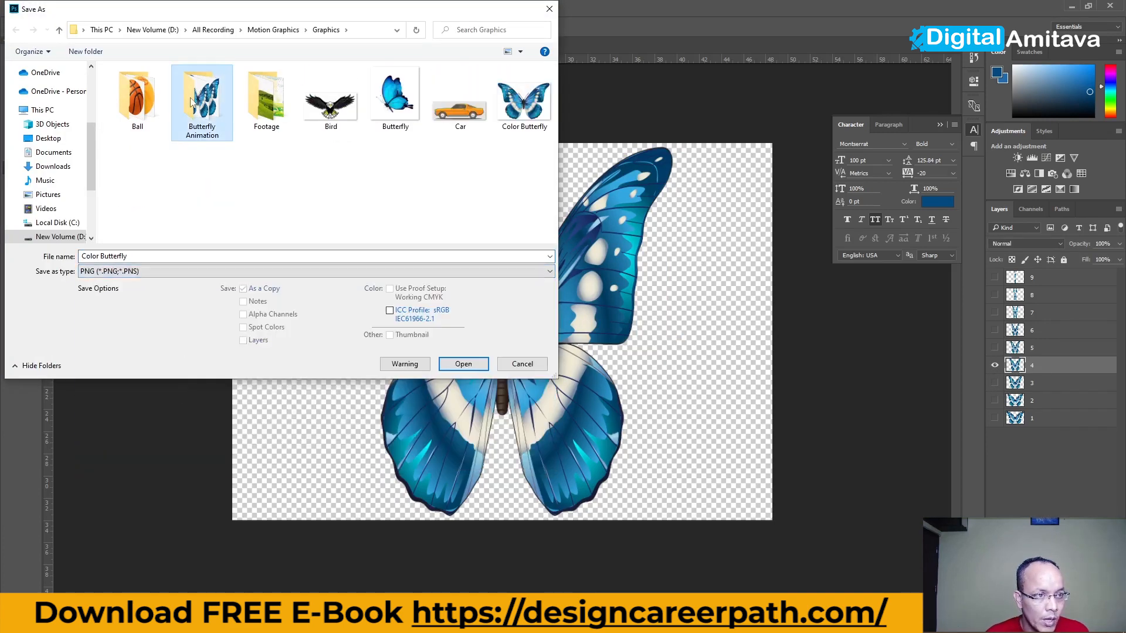
key("Return")
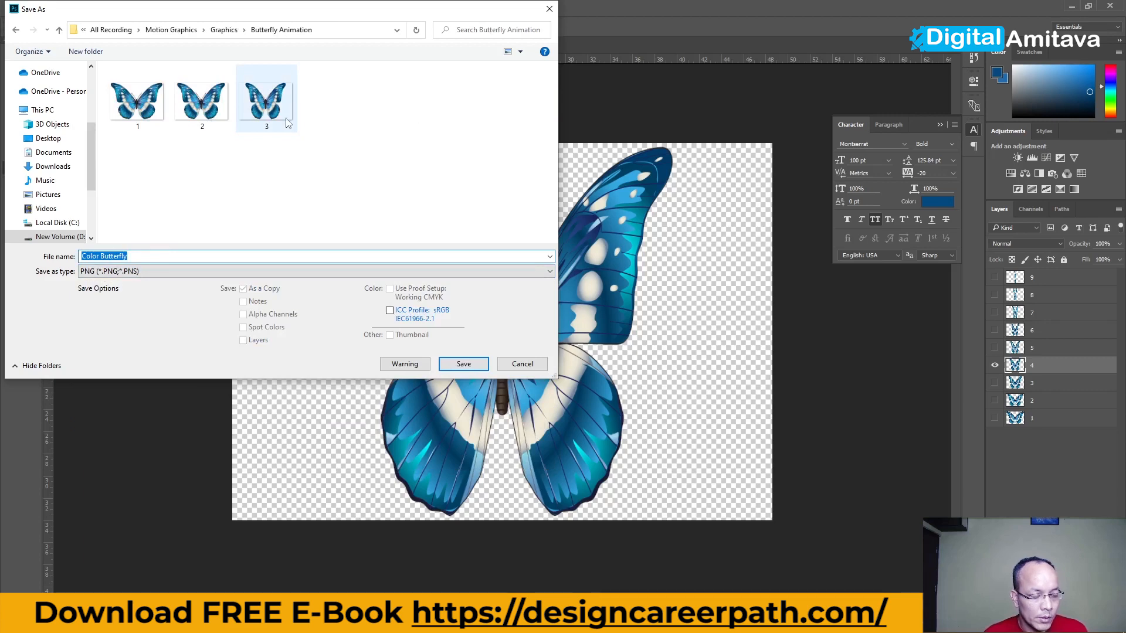
type("4")
left_click(463, 363)
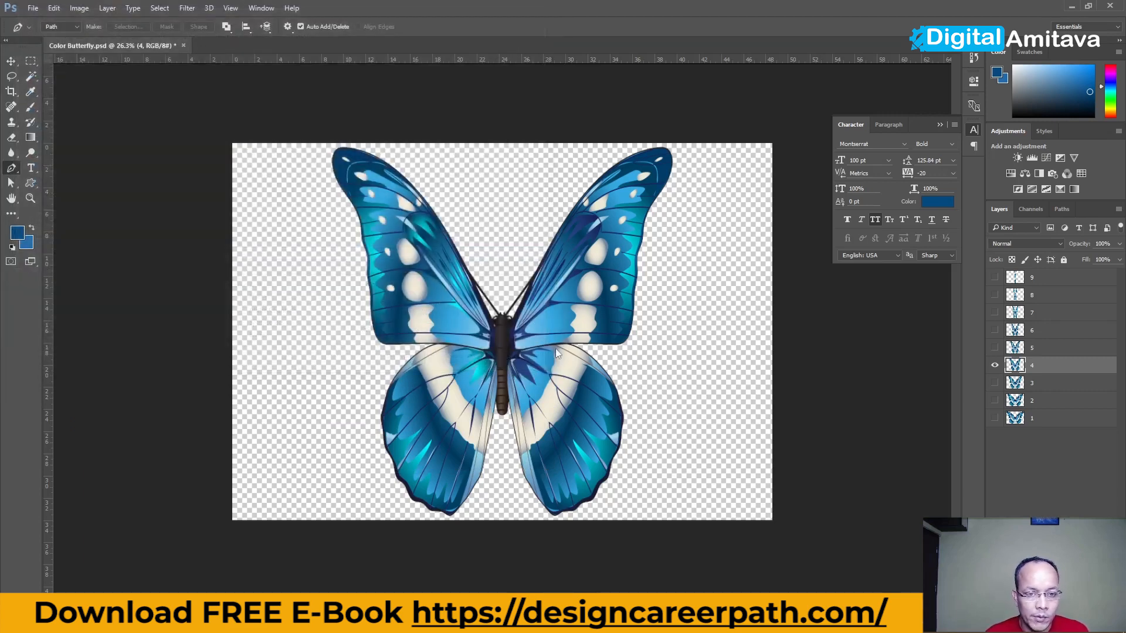
left_click(602, 200)
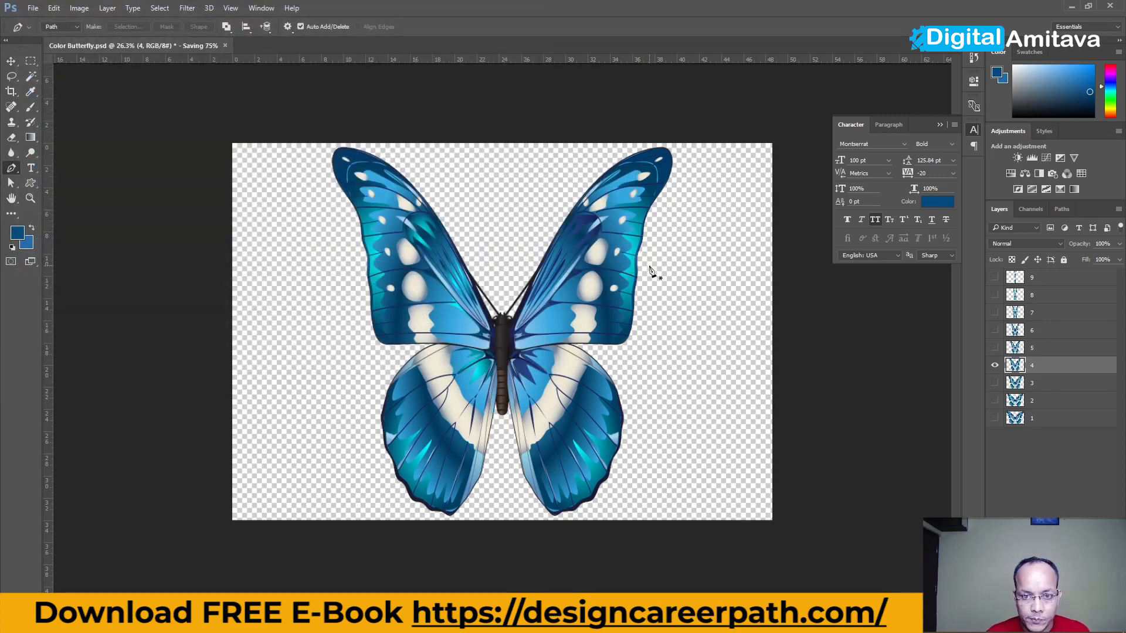
- Show only layer 5, select it, and save it as an interlaced PNG named 5 in the Butterfly Animation folder
left_click(995, 366)
left_click(995, 347)
left_click(1032, 354)
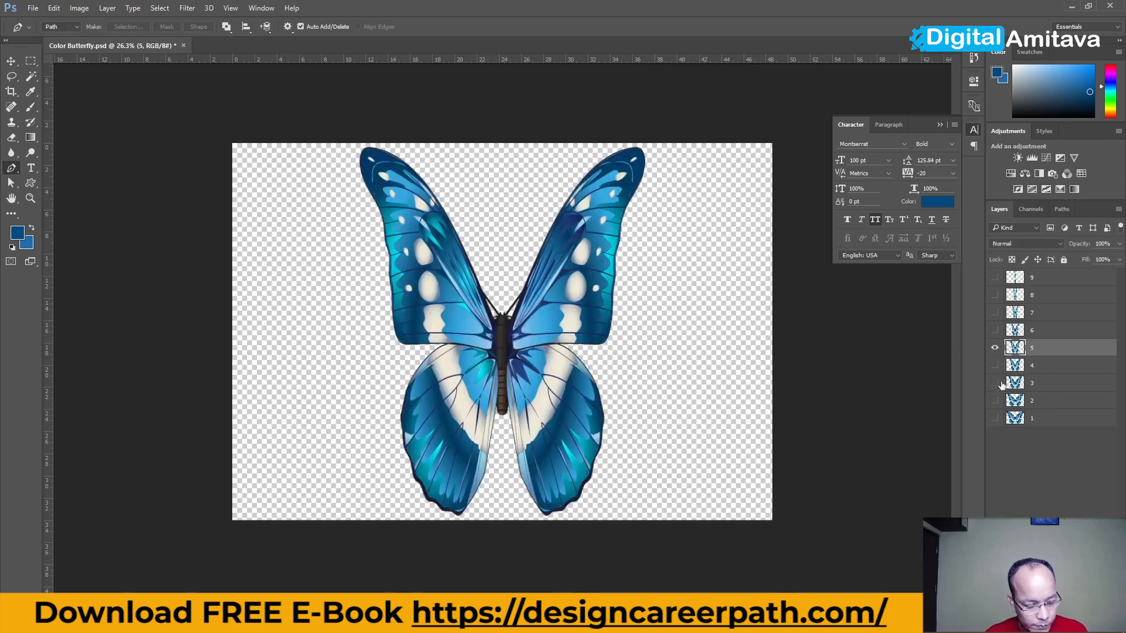
key("ctrl+shift+s")
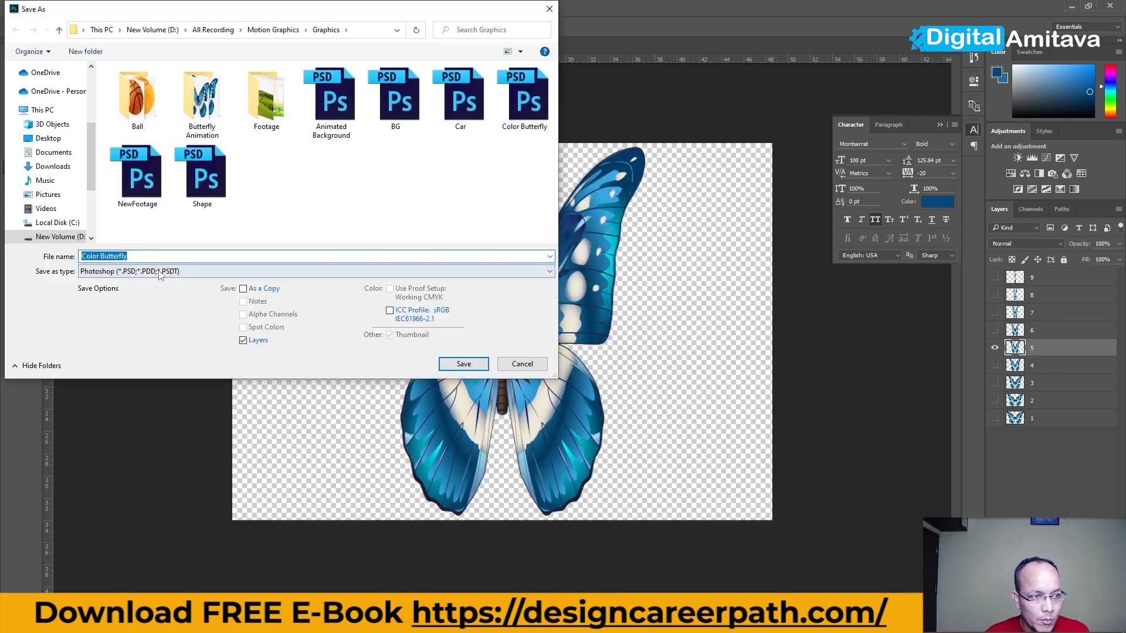
left_click(316, 271)
left_click(146, 432)
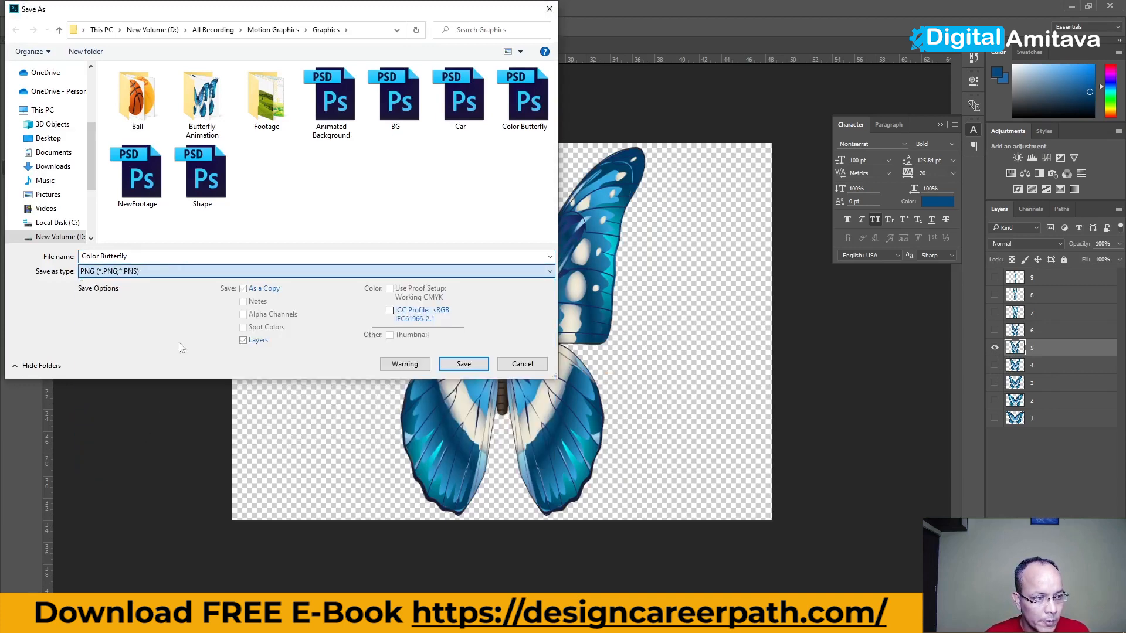
left_click(189, 256)
type("5")
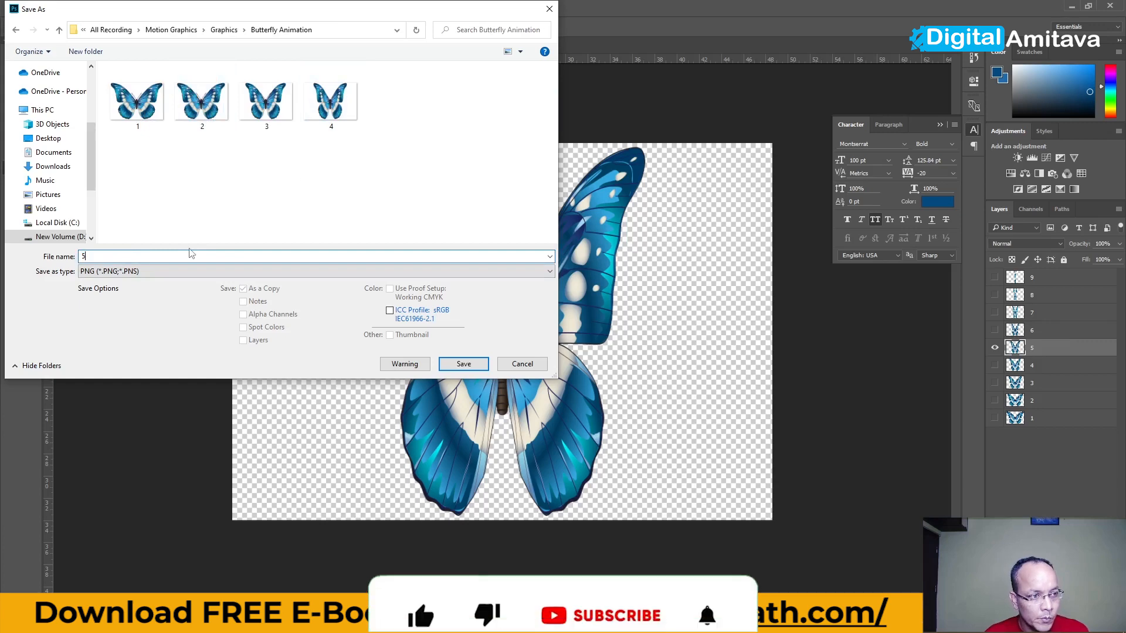
left_click(463, 363)
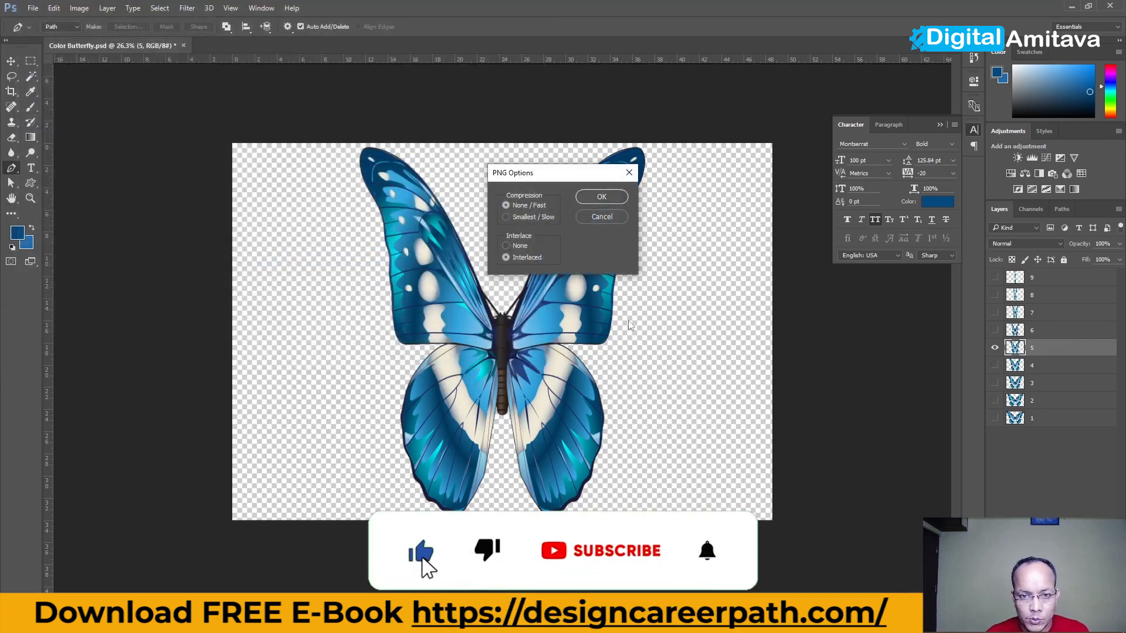
left_click(603, 197)
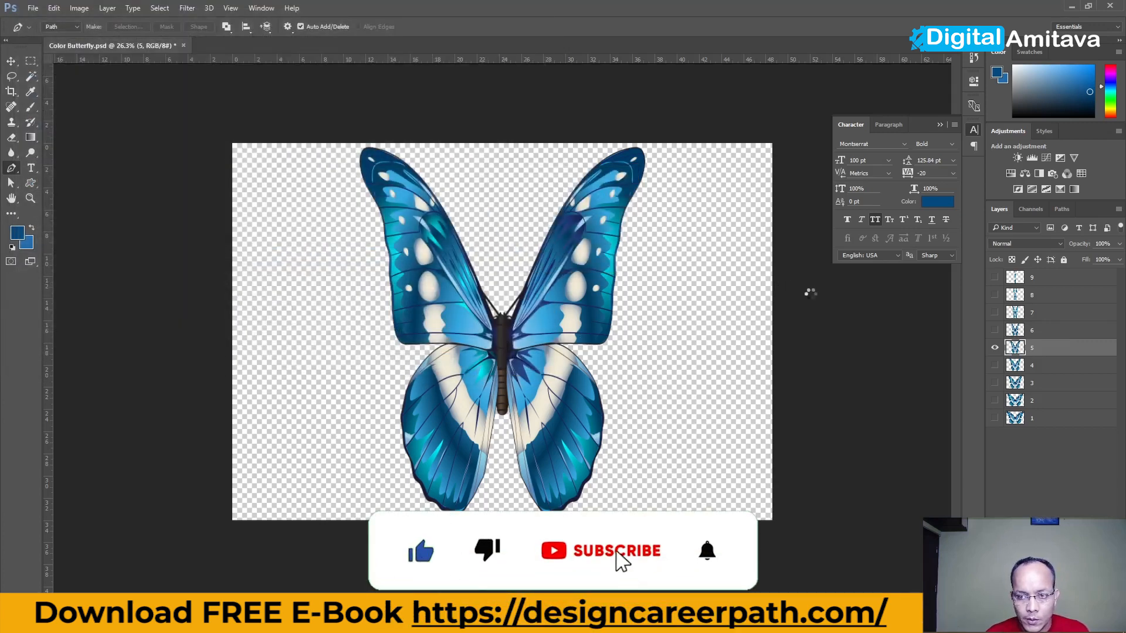
- Show only layer 6, select it, and save it as a PNG named 6 in the Butterfly Animation folder
left_click(995, 347)
left_click(994, 330)
left_click(1032, 330)
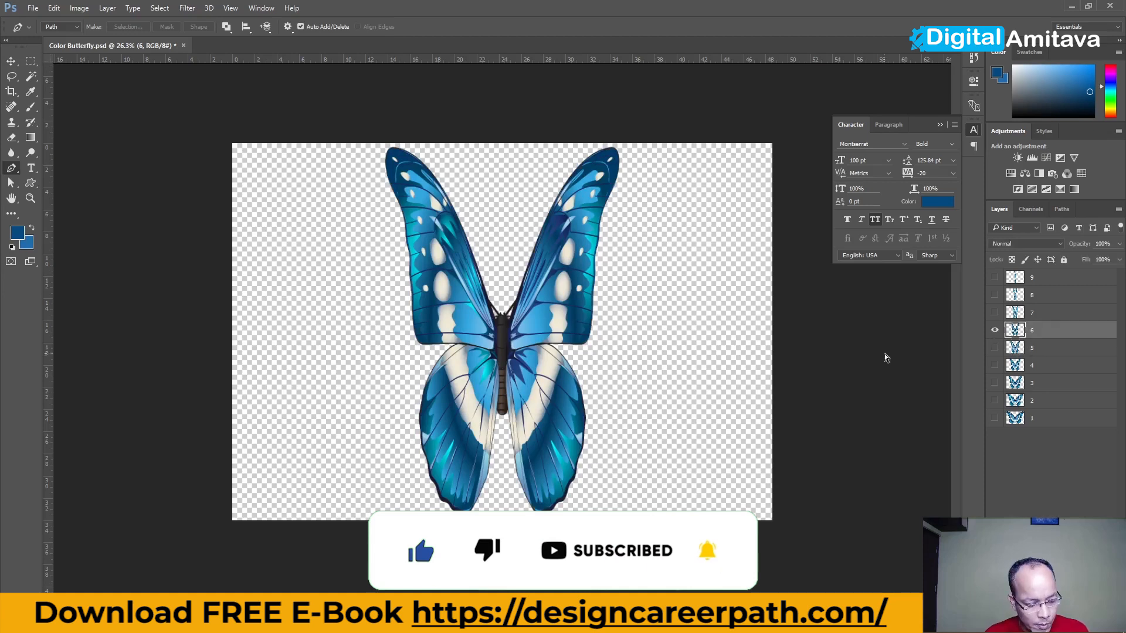
key("ctrl+shift+s")
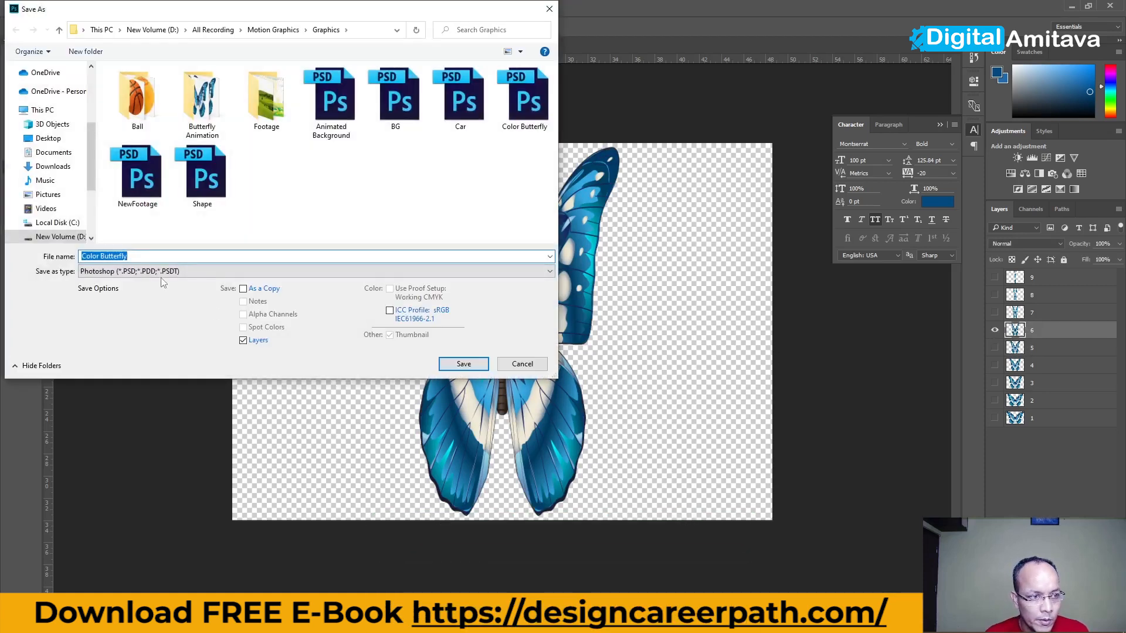
left_click(162, 272)
left_click(135, 414)
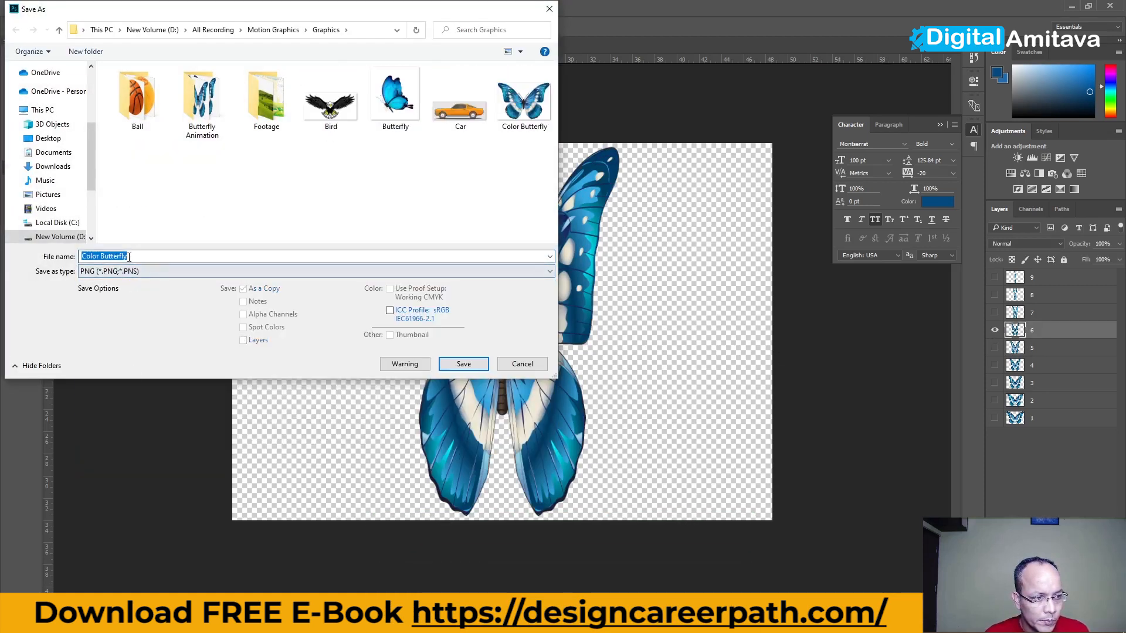
double_click(201, 100)
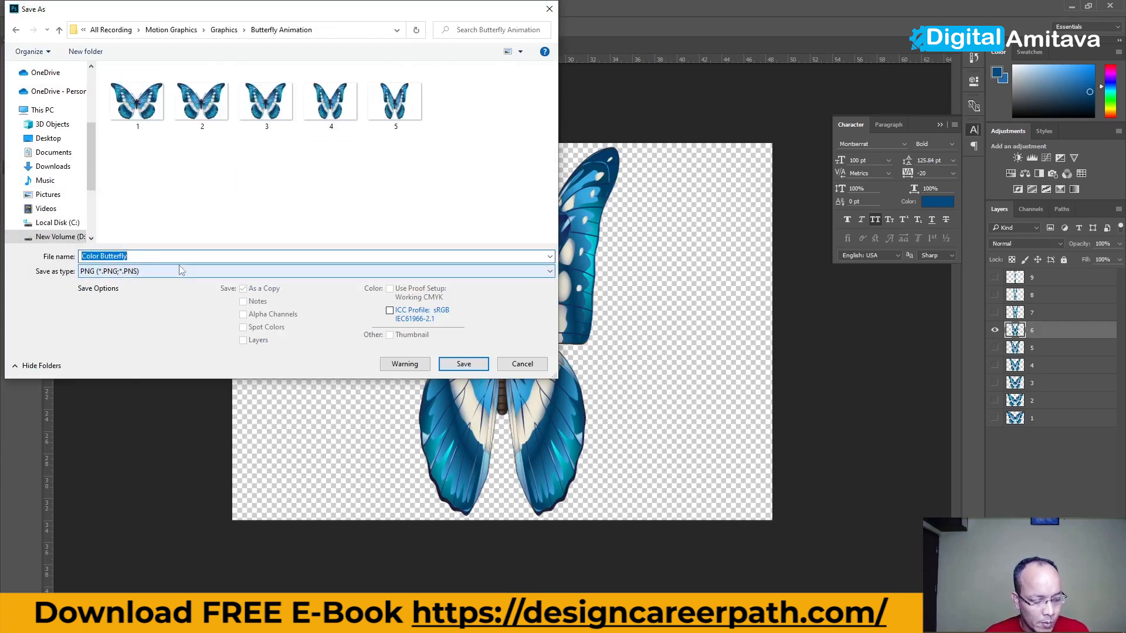
type("6")
left_click(463, 364)
key("Return")
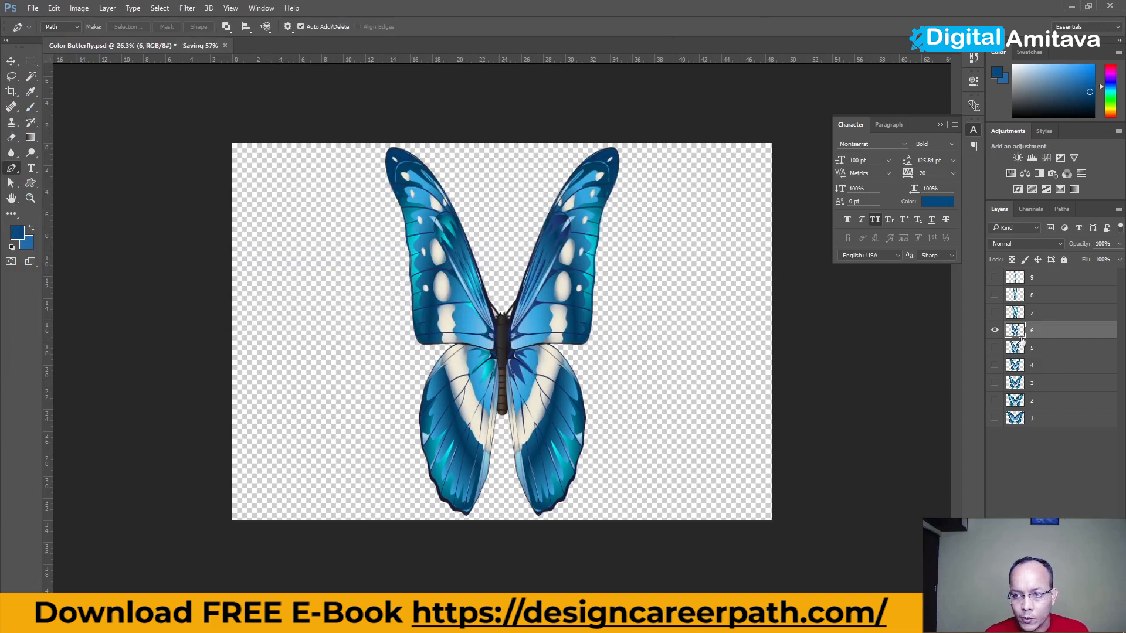
- Show only layer 7, select it, and save it as a PNG named 7 in the Butterfly Animation folder
left_click(995, 327)
left_click(994, 313)
key("alt+bracketright")
key("ctrl+shift+s")
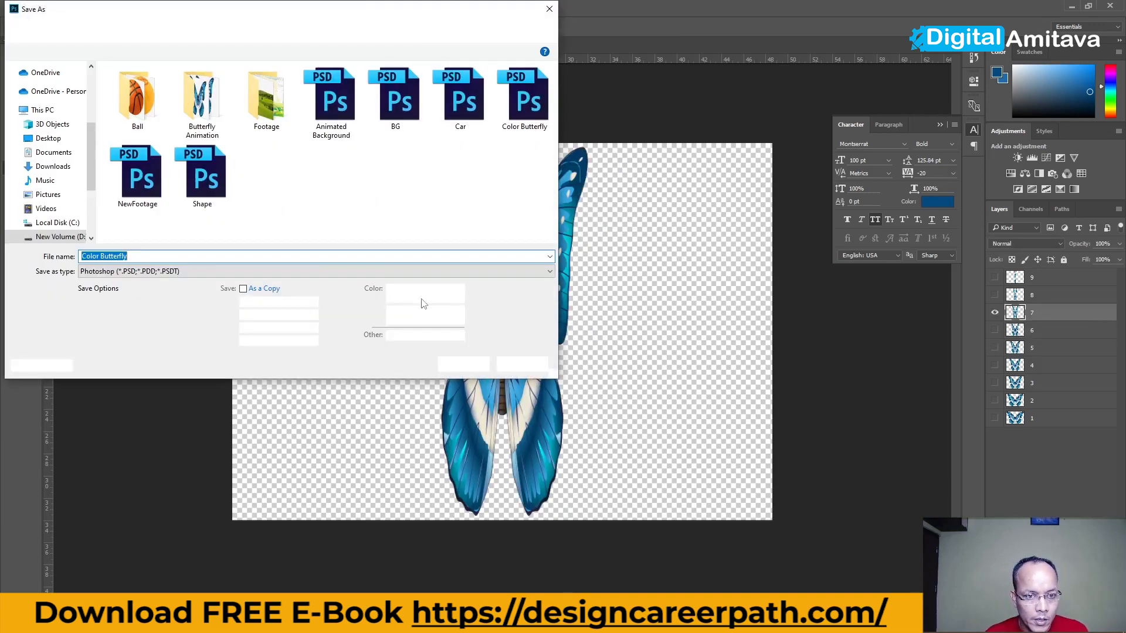
double_click(205, 109)
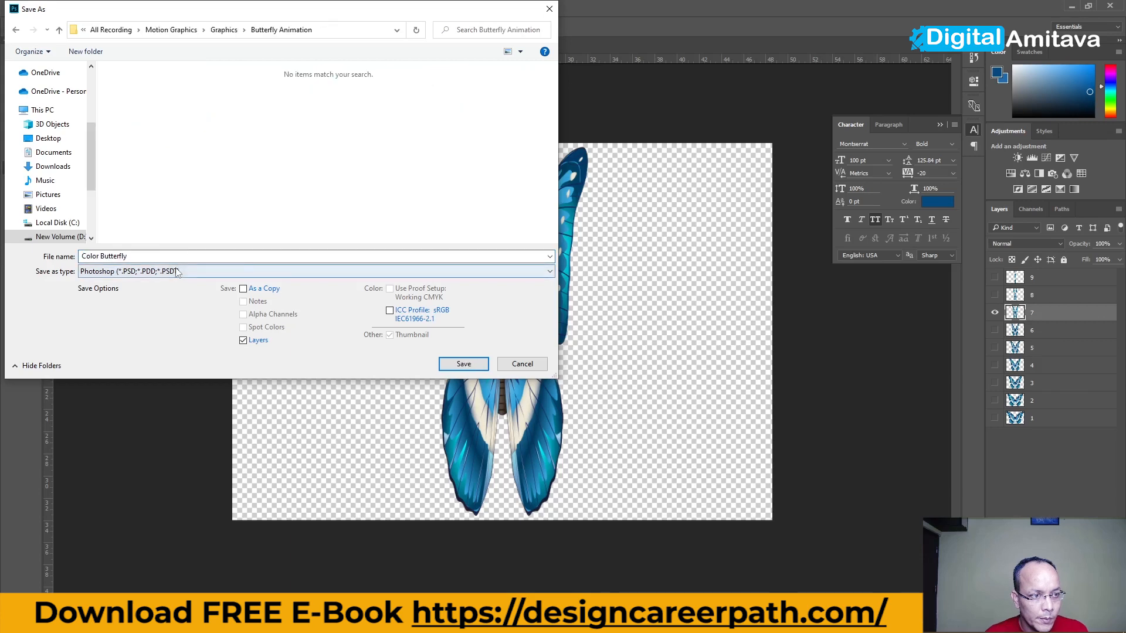
left_click(178, 271)
left_click(154, 435)
left_click(123, 258)
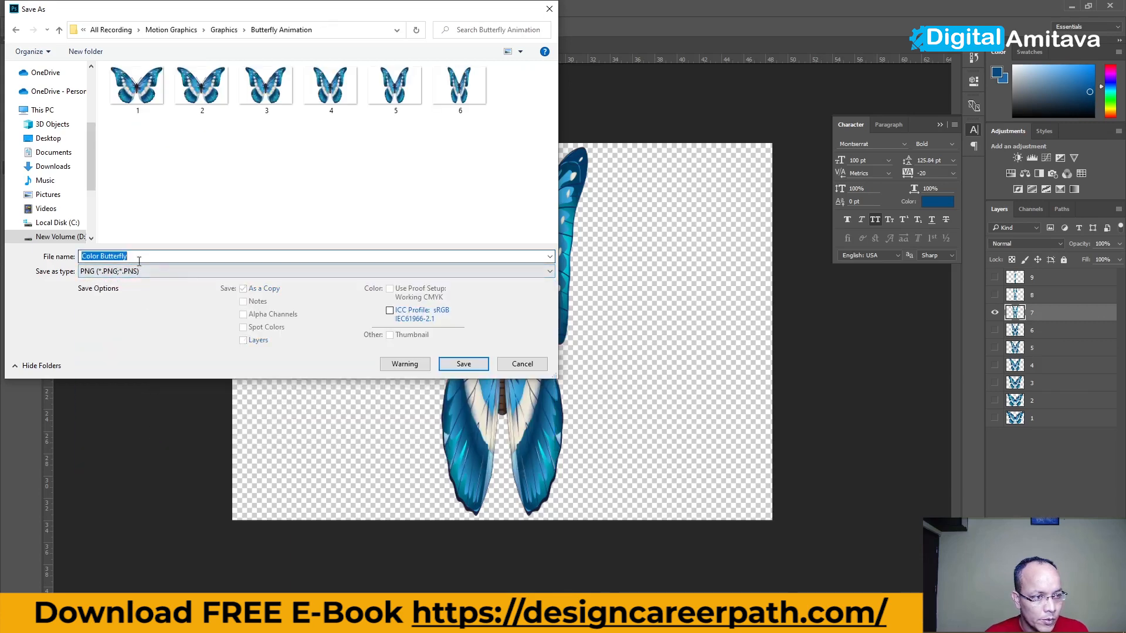
left_click(472, 363)
left_click(607, 193)
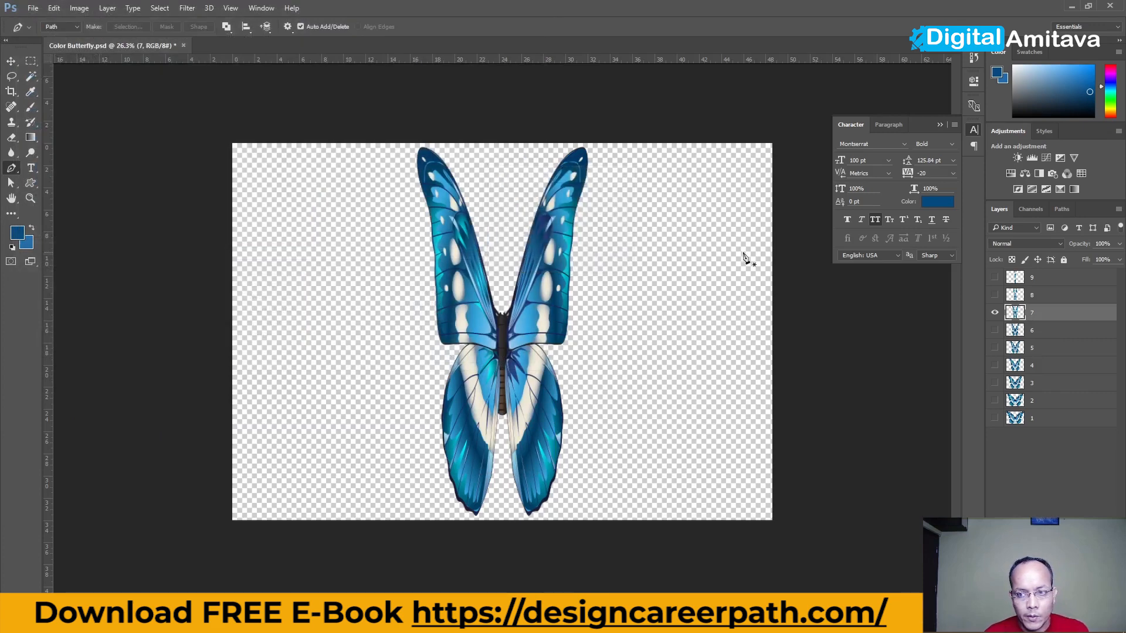
- Hide layer 7, show layer 8 instead, and select layer 8
left_click(995, 313)
left_click(995, 296)
left_click(1038, 298)
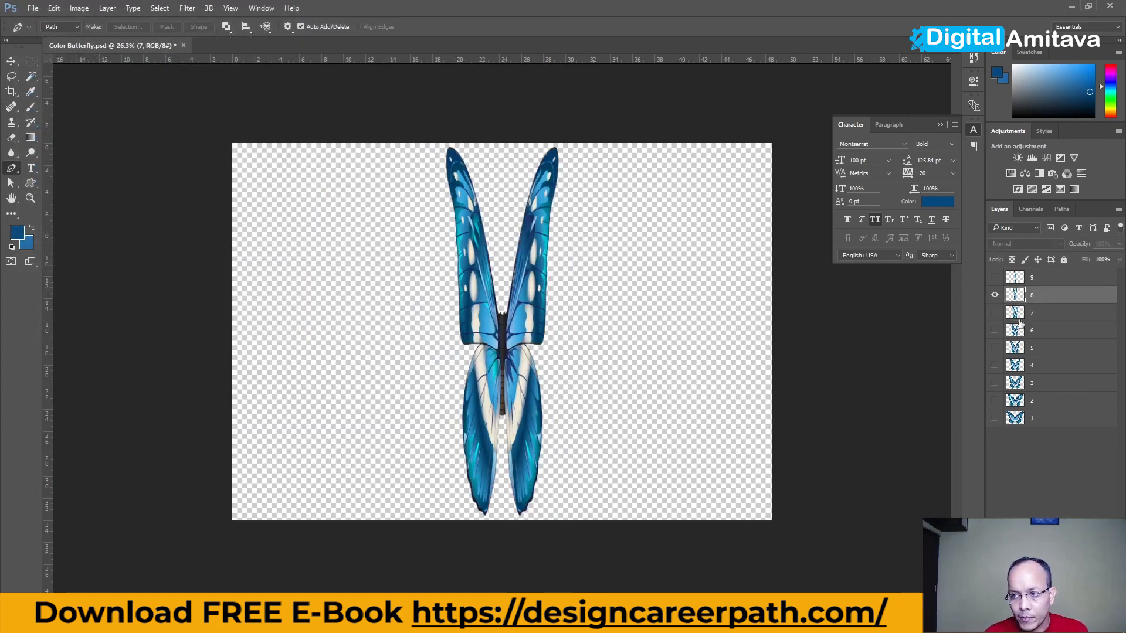
- Save the visible layer 8 artwork as a PNG named 8 in the Butterfly Animation folder
key("ctrl+shift+s")
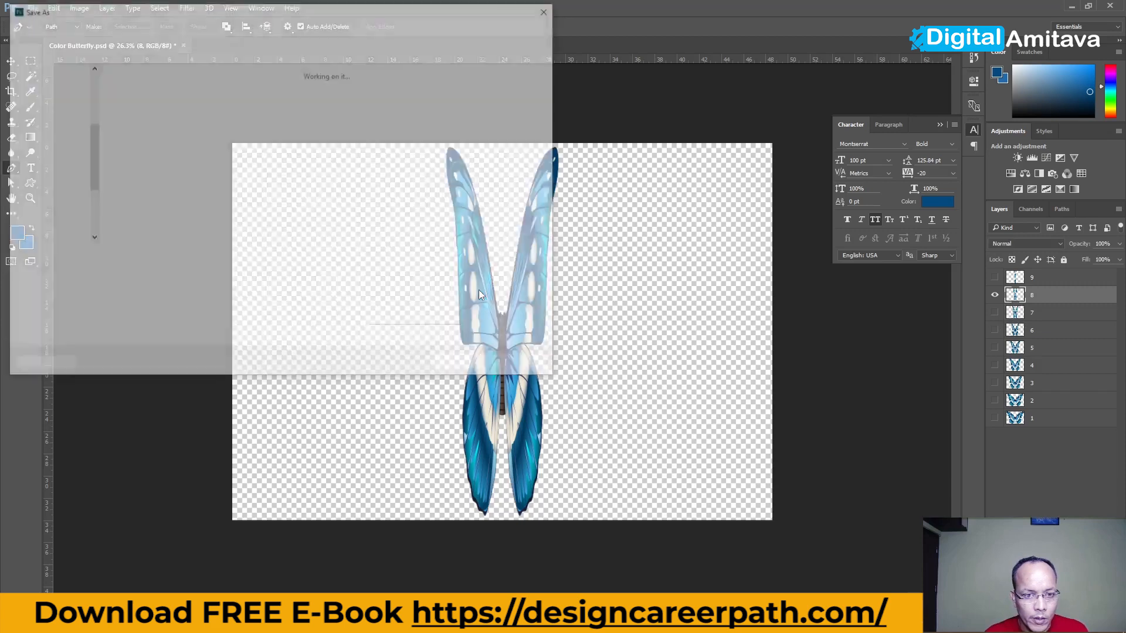
left_click(192, 132)
double_click(193, 132)
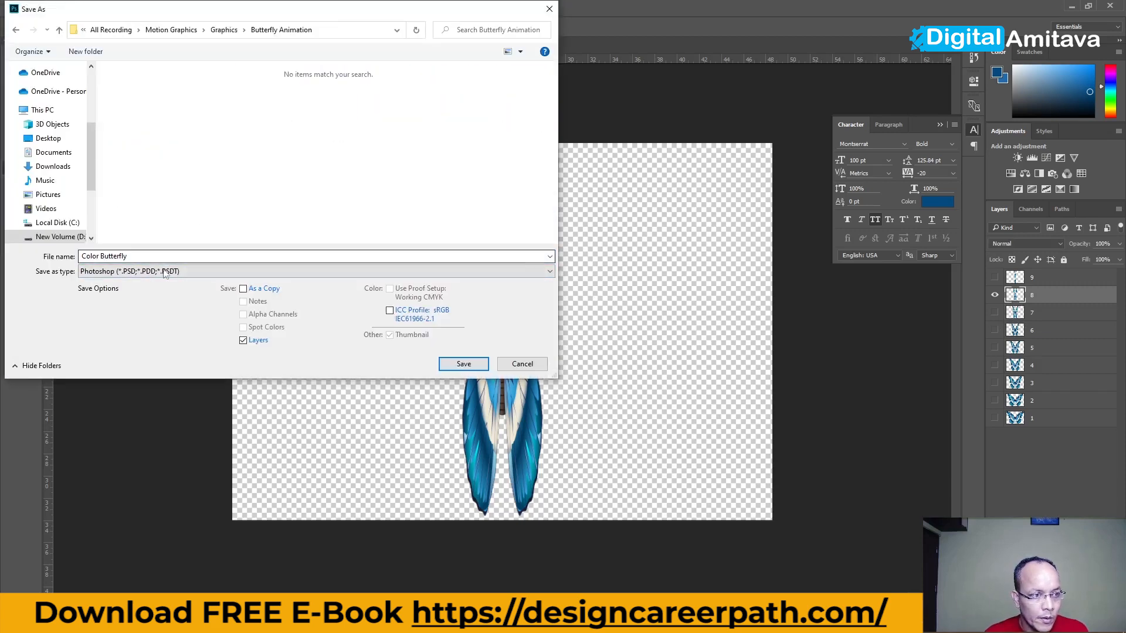
left_click(165, 271)
left_click(141, 441)
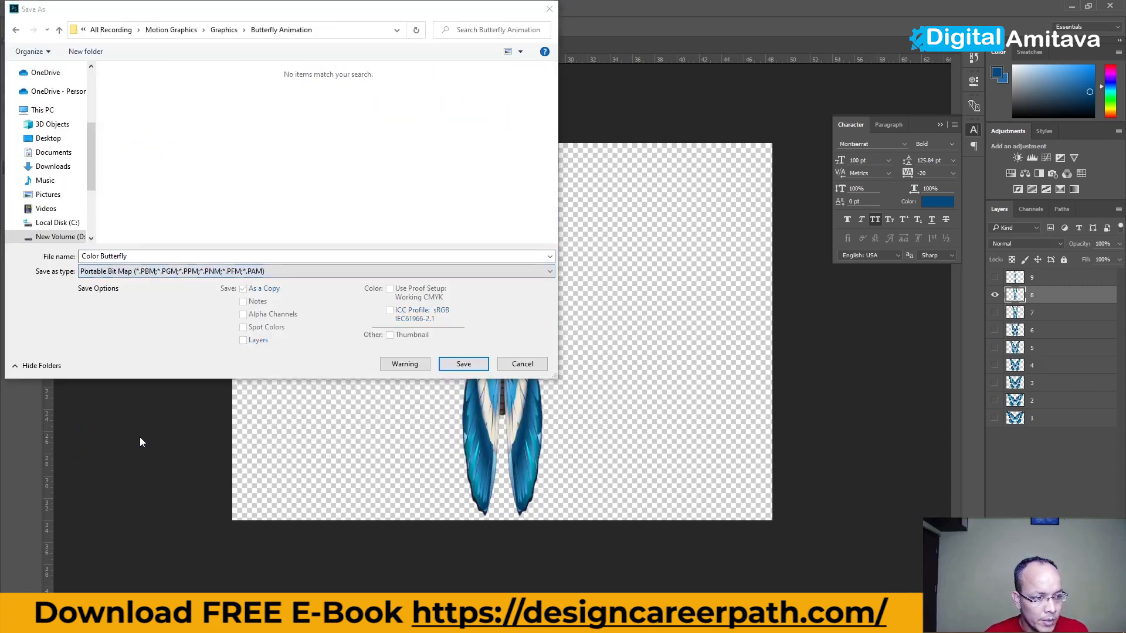
left_click(160, 271)
left_click(141, 433)
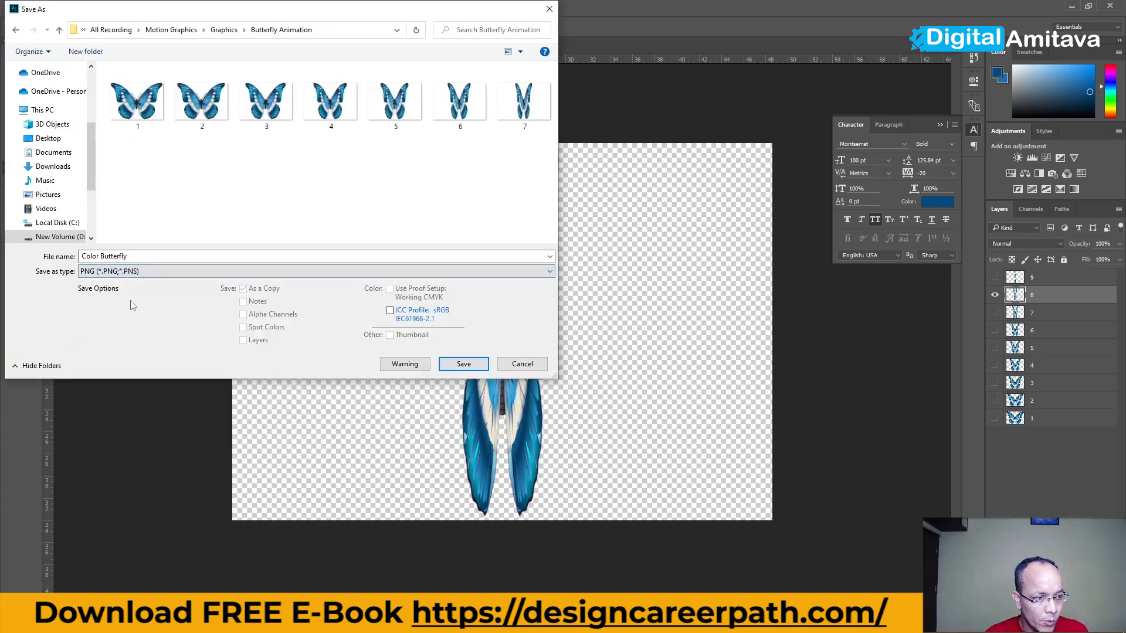
left_click(519, 100)
double_click(148, 257)
type("8")
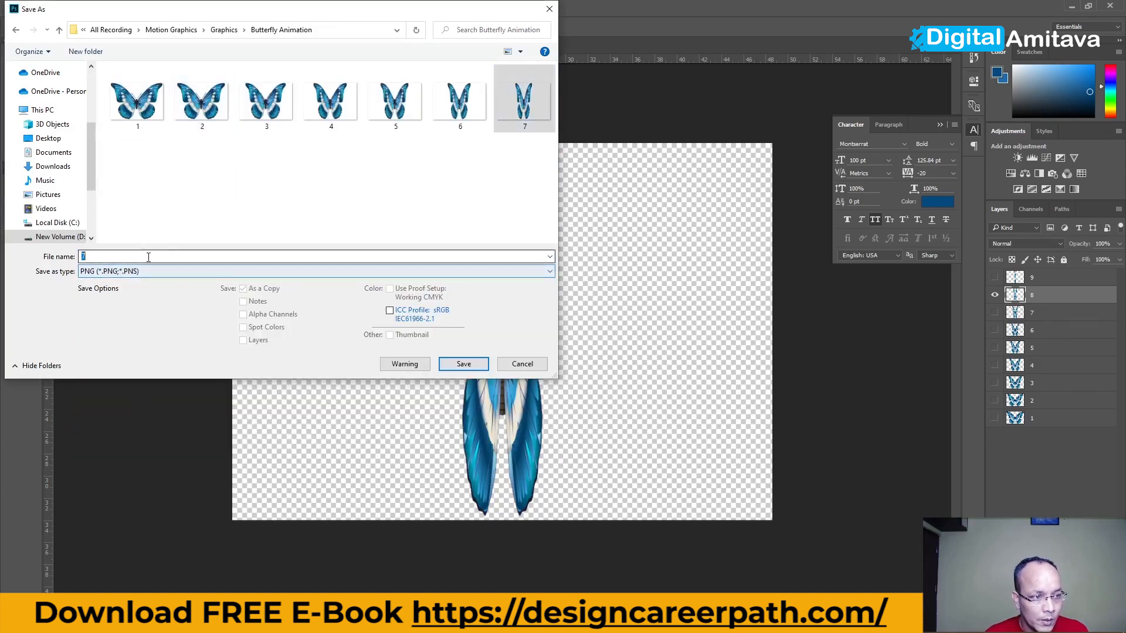
left_click(441, 364)
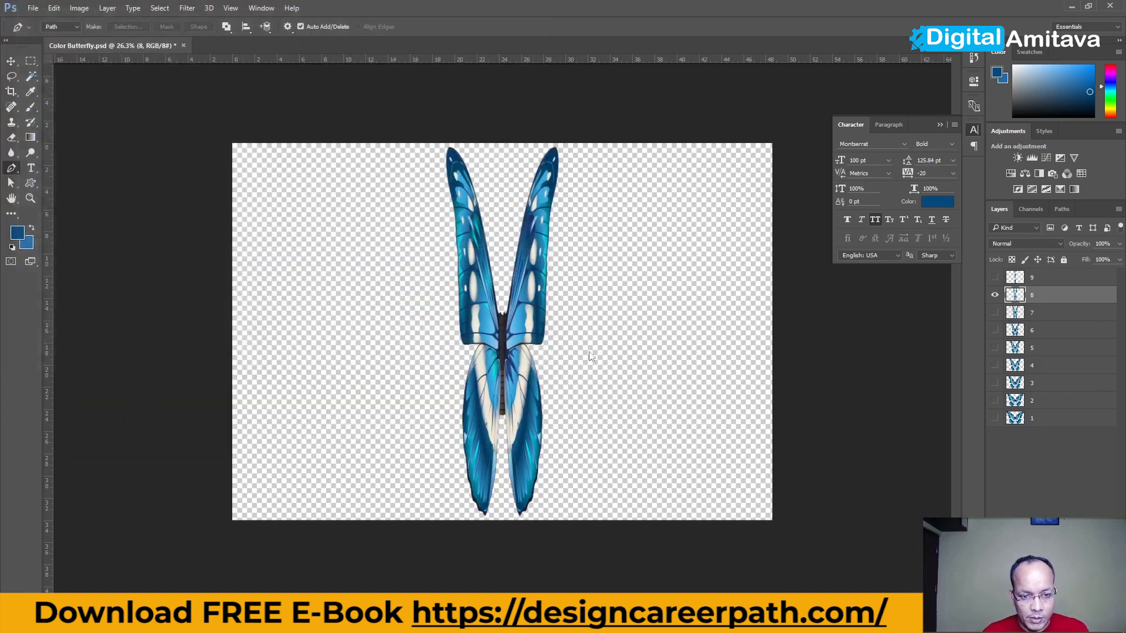
key("Return")
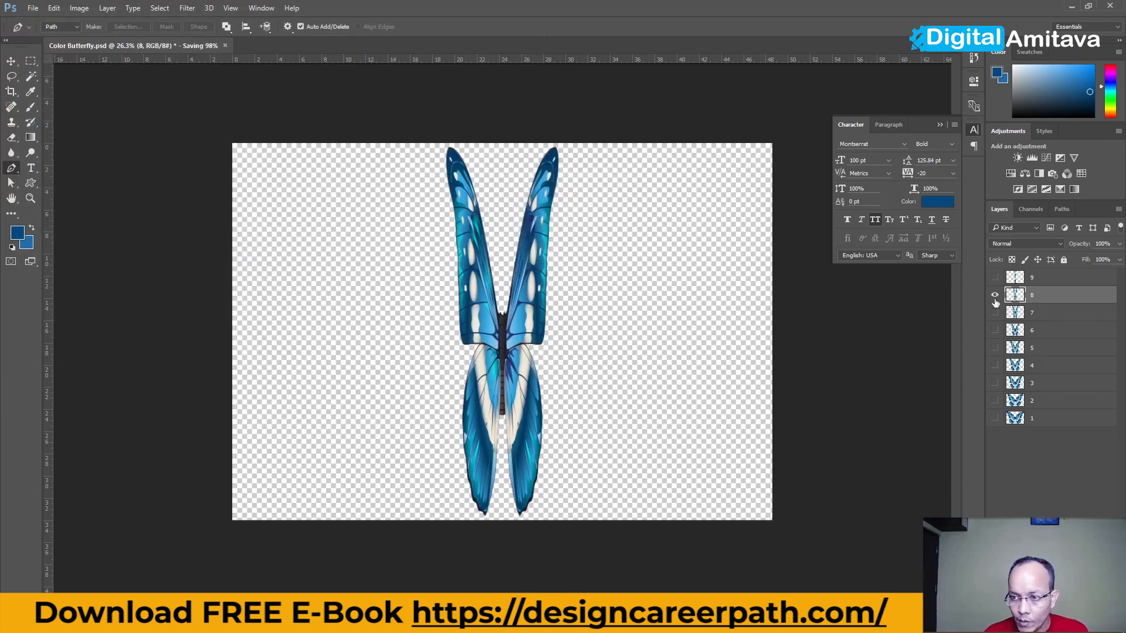
- Hide layer 8, show layer 9 instead, and select layer 9
left_click(995, 296)
left_click(995, 278)
left_click(1047, 280)
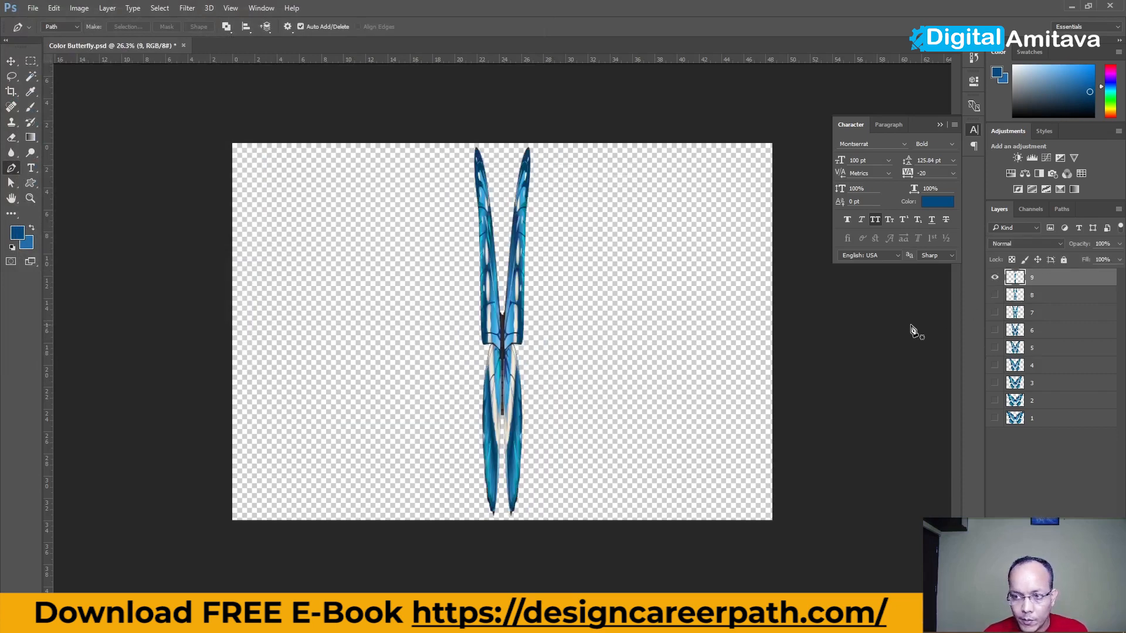
- Save the visible layer 9 artwork as a PNG named 9 in the Butterfly Animation folder
key("ctrl+shift+s")
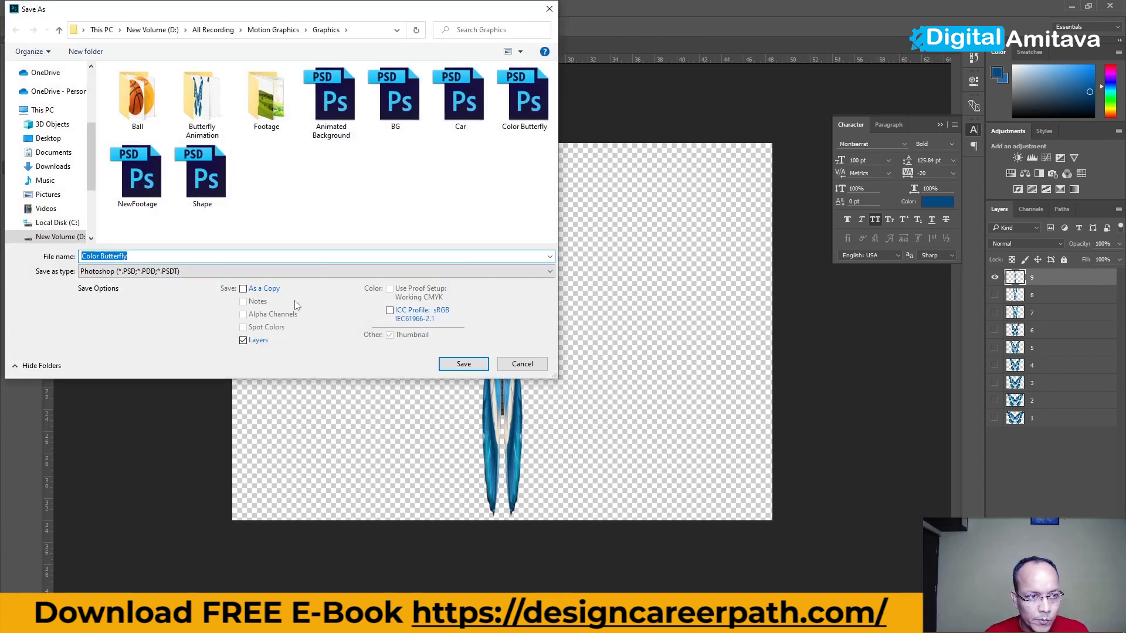
left_click(194, 271)
left_click(148, 432)
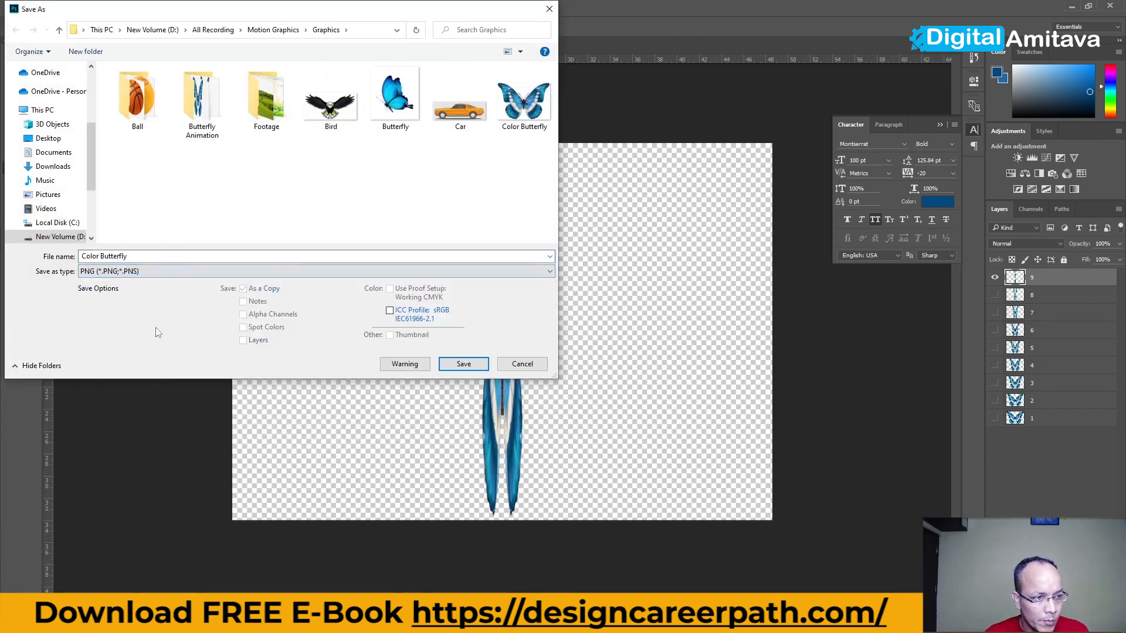
double_click(200, 119)
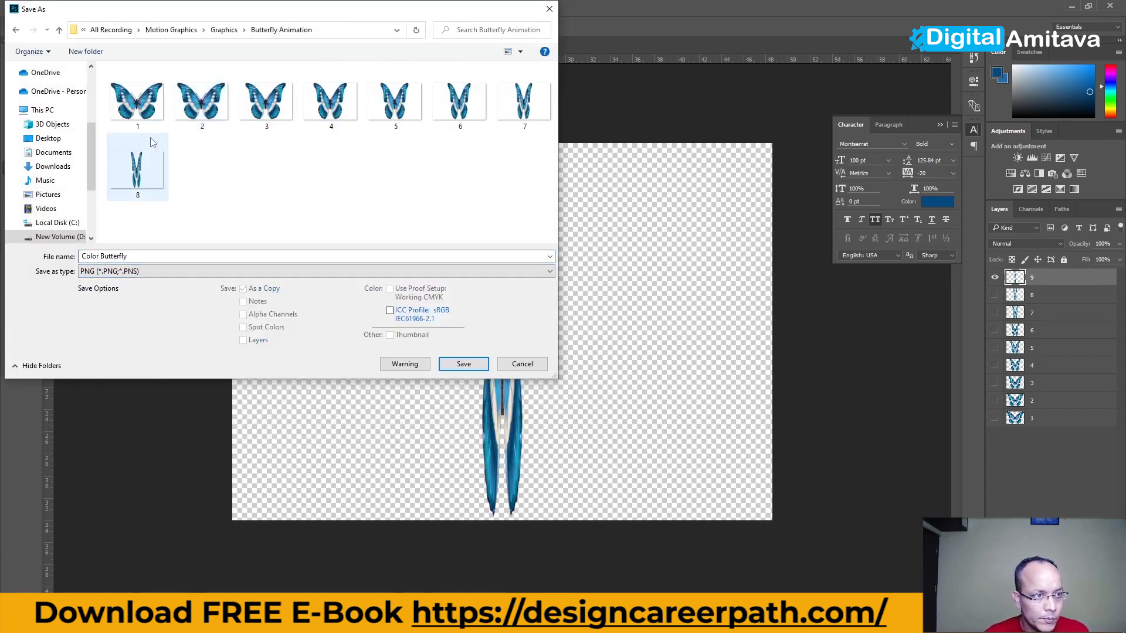
left_click(154, 186)
left_click(147, 258)
type("9")
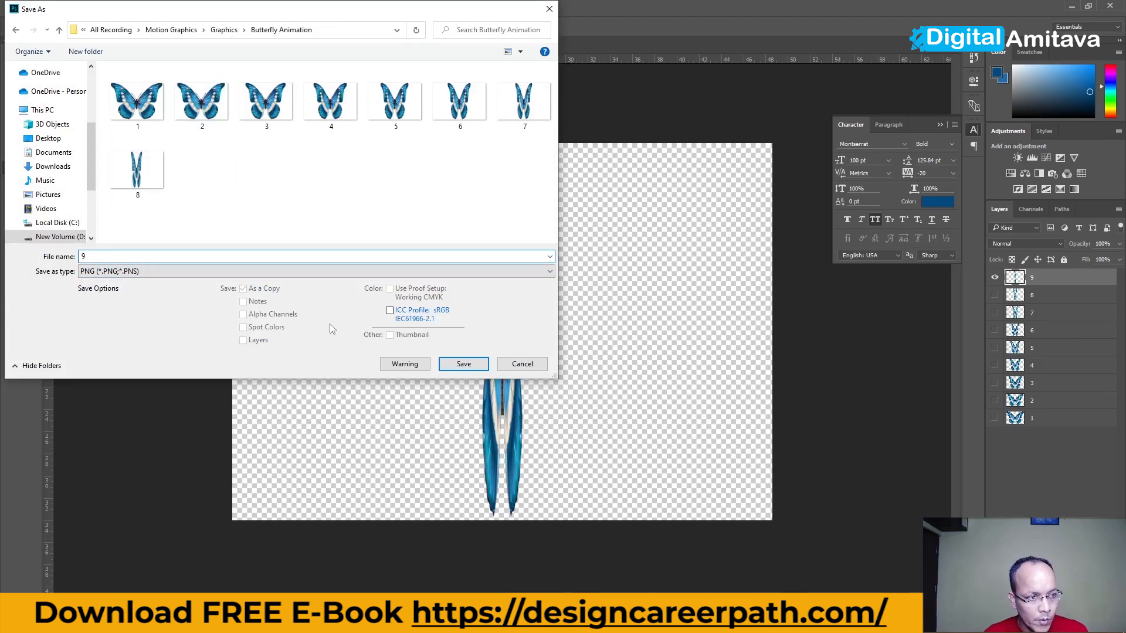
left_click(463, 365)
left_click(601, 197)
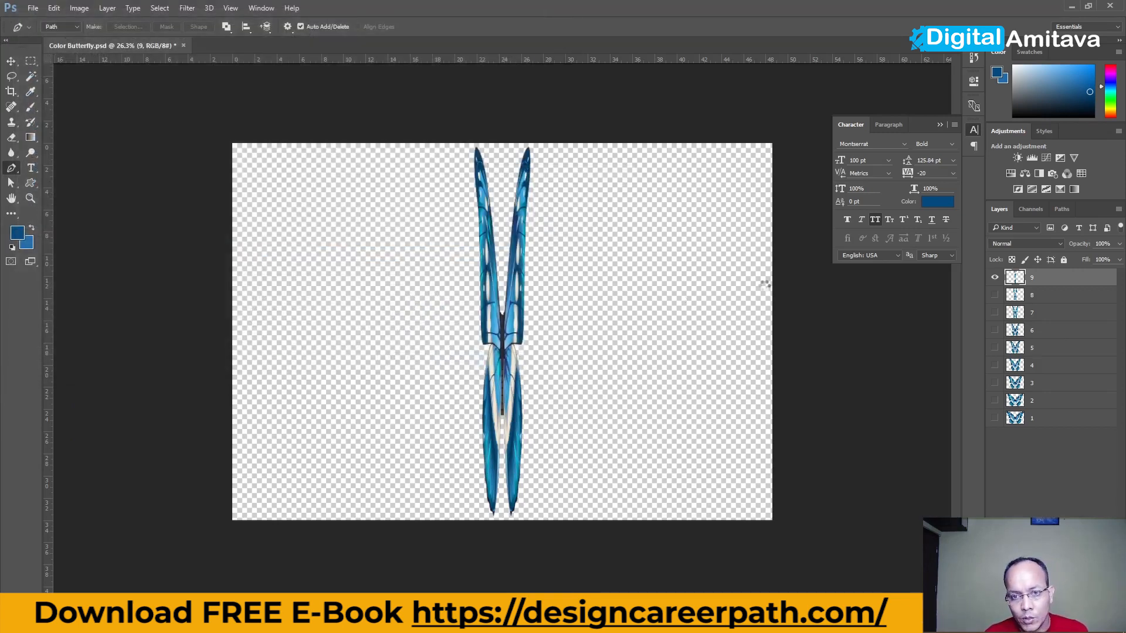
- Hide layer 9, show layer 8 again, and select layer 8
left_click(995, 277)
left_click(994, 295)
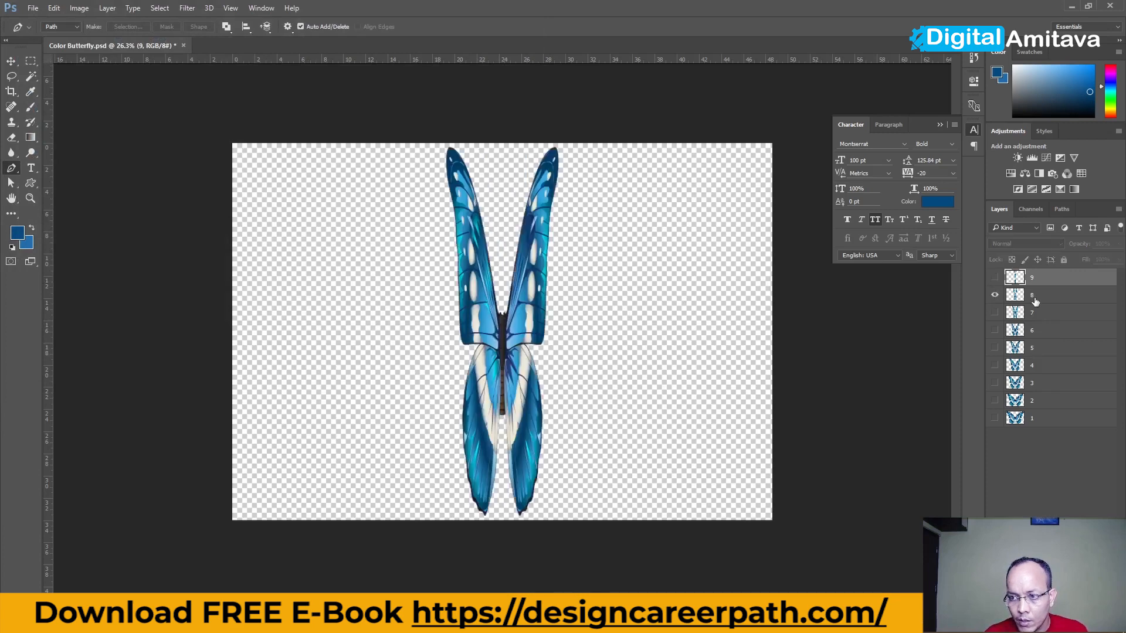
left_click(1036, 295)
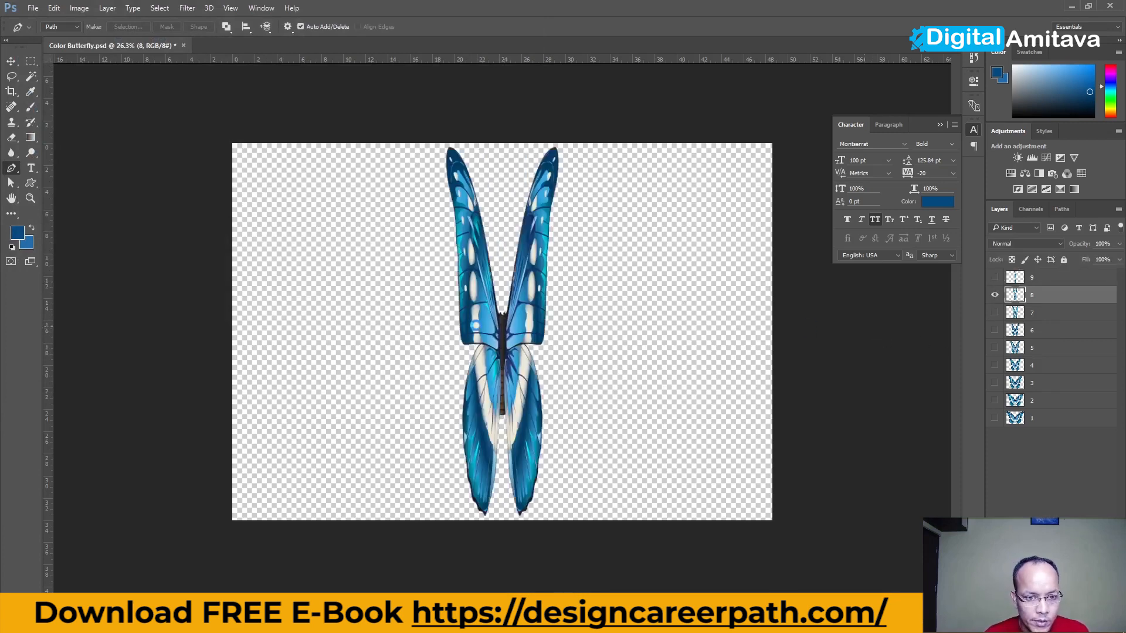
- Save the visible layer 8 artwork as a PNG named 10 in the Butterfly Animation folder
key("ctrl+shift+s")
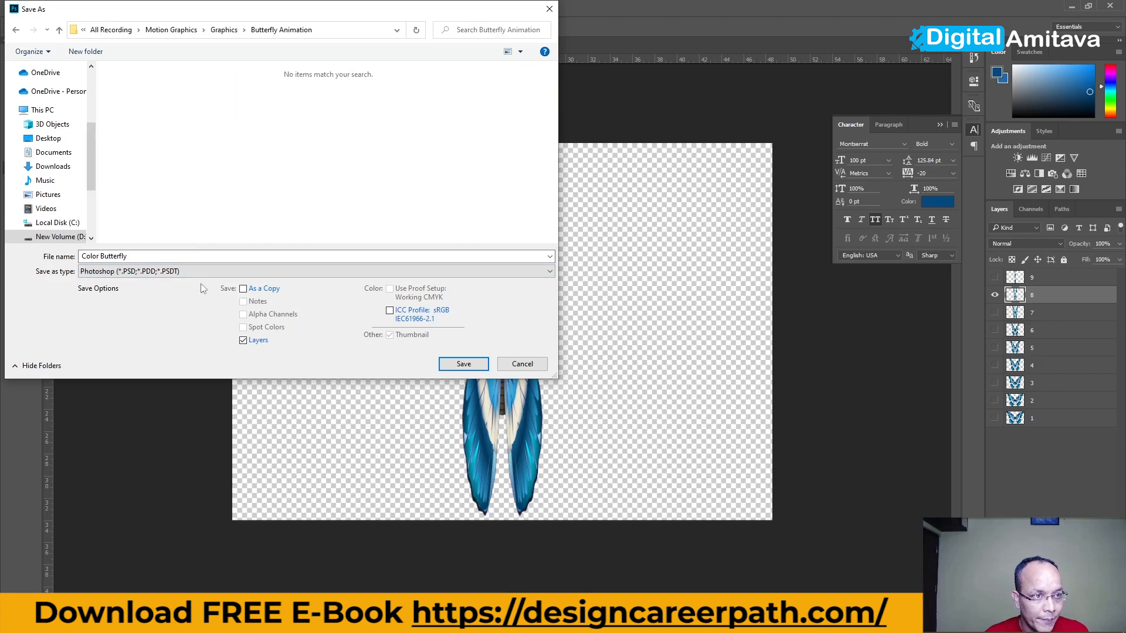
left_click(203, 272)
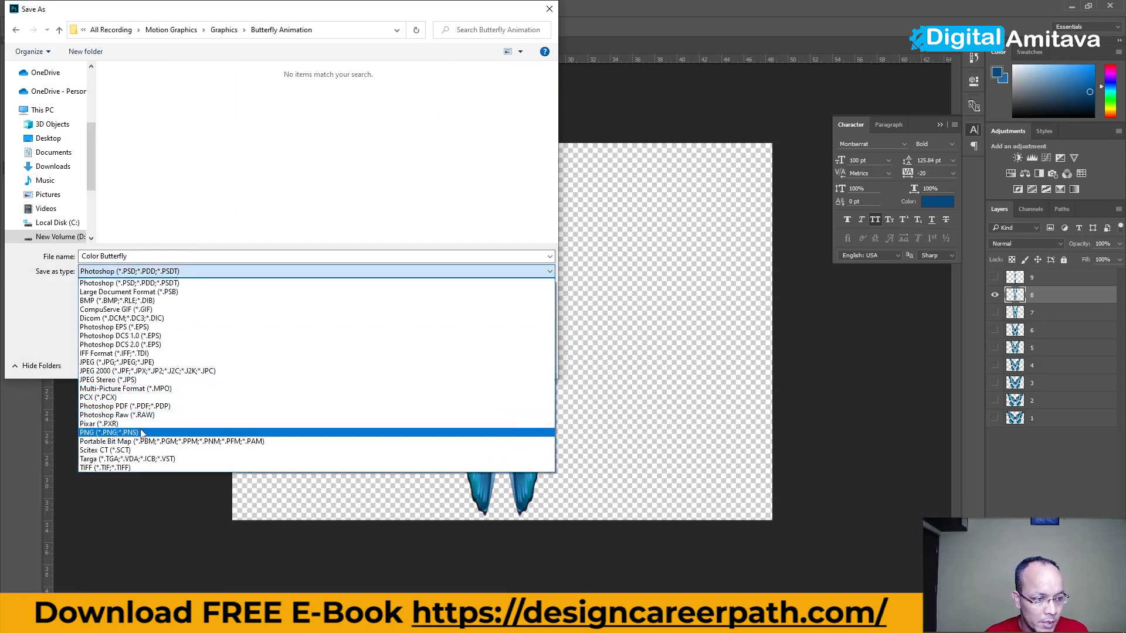
left_click(142, 433)
left_click(201, 139)
double_click(147, 256)
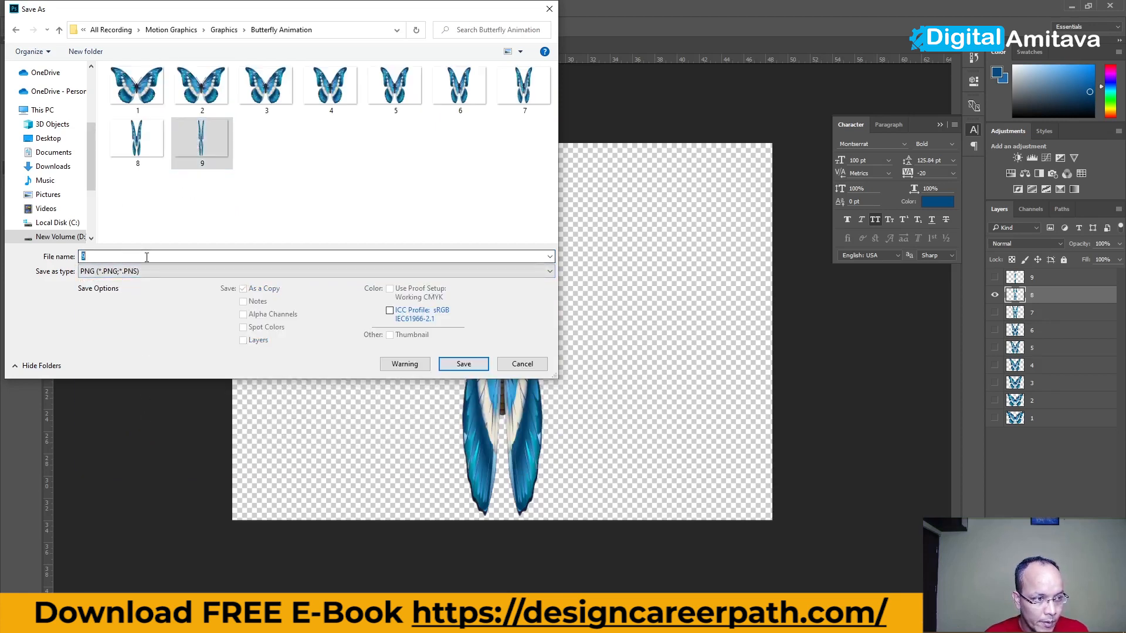
type("10")
key("Return")
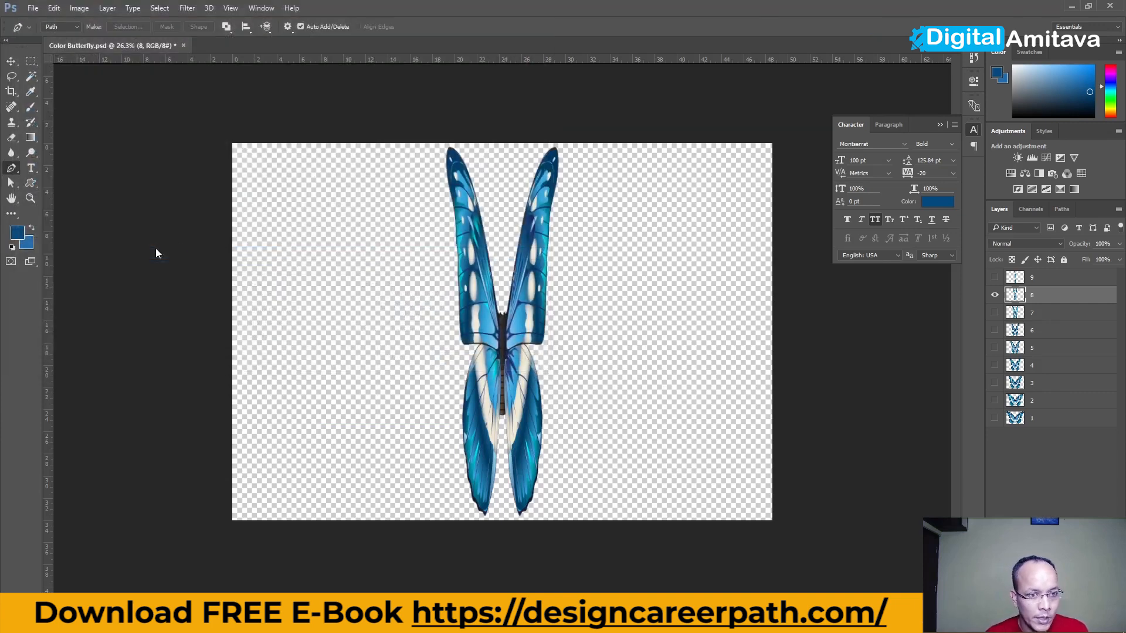
left_click(601, 197)
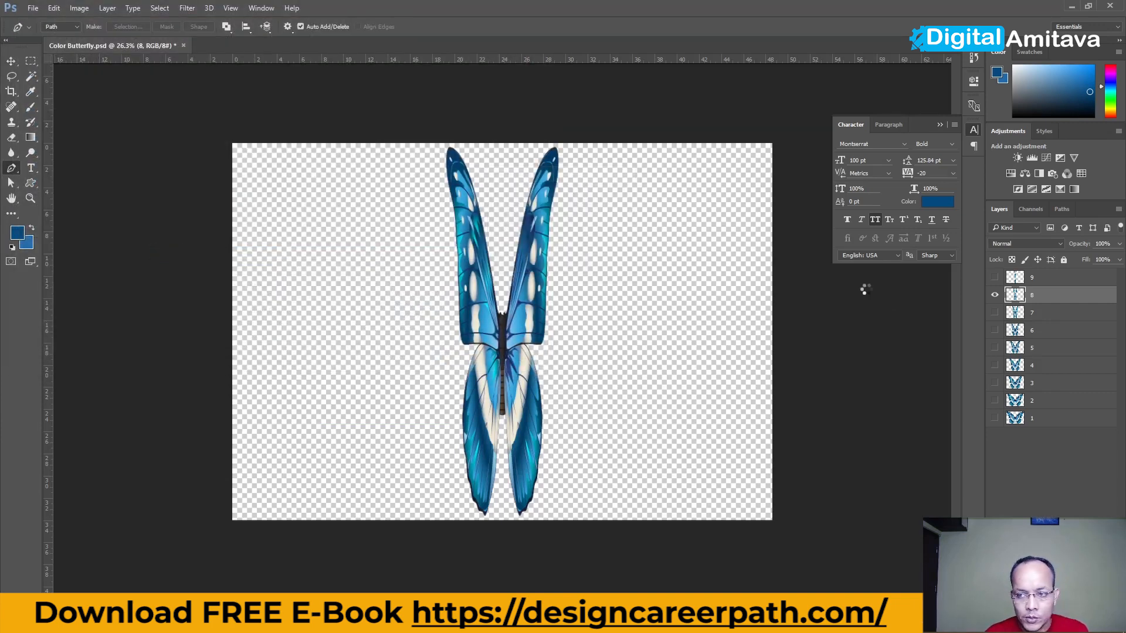
- Show only layer 7, select it, and save it as a PNG named 11 in the Butterfly Animation folder
left_click(995, 312)
left_click(1041, 316)
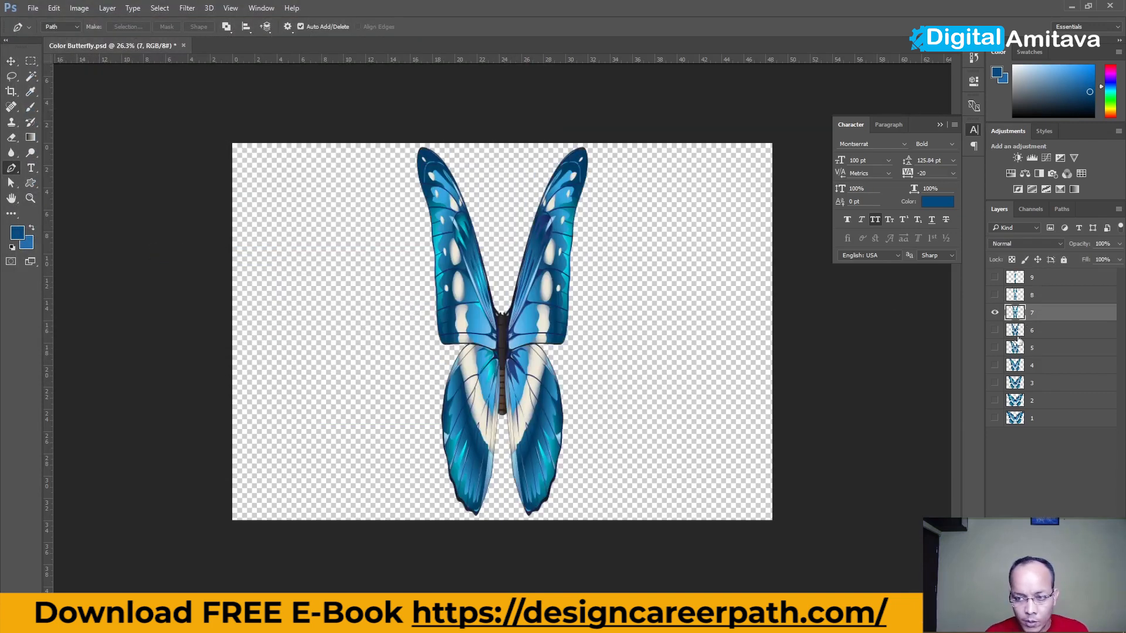
key("ctrl+shift+s")
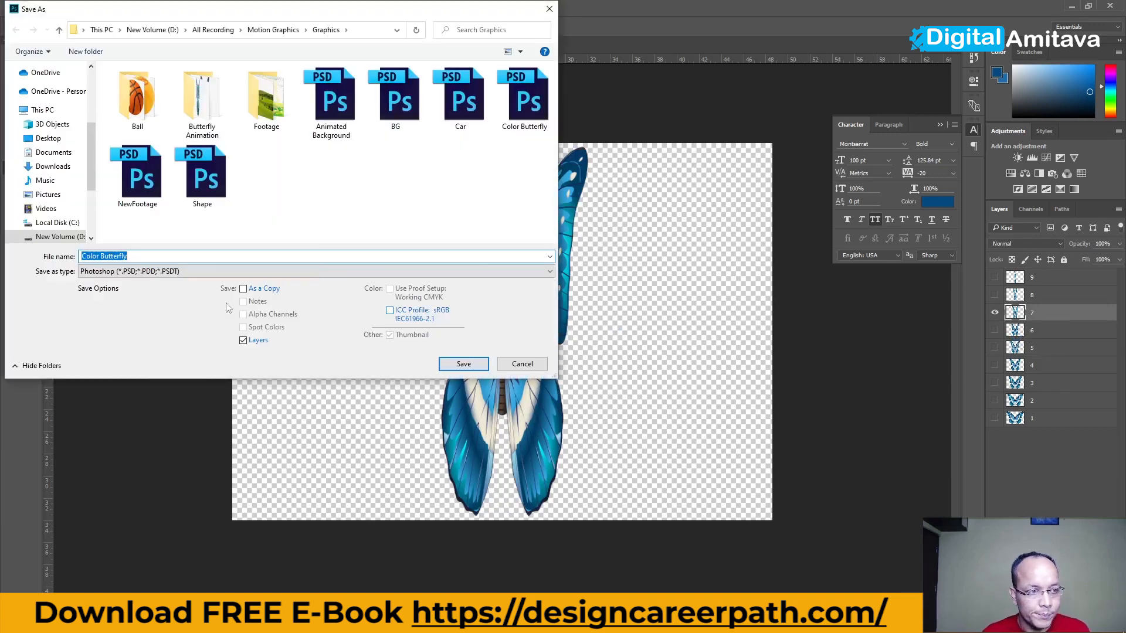
double_click(199, 101)
left_click(138, 272)
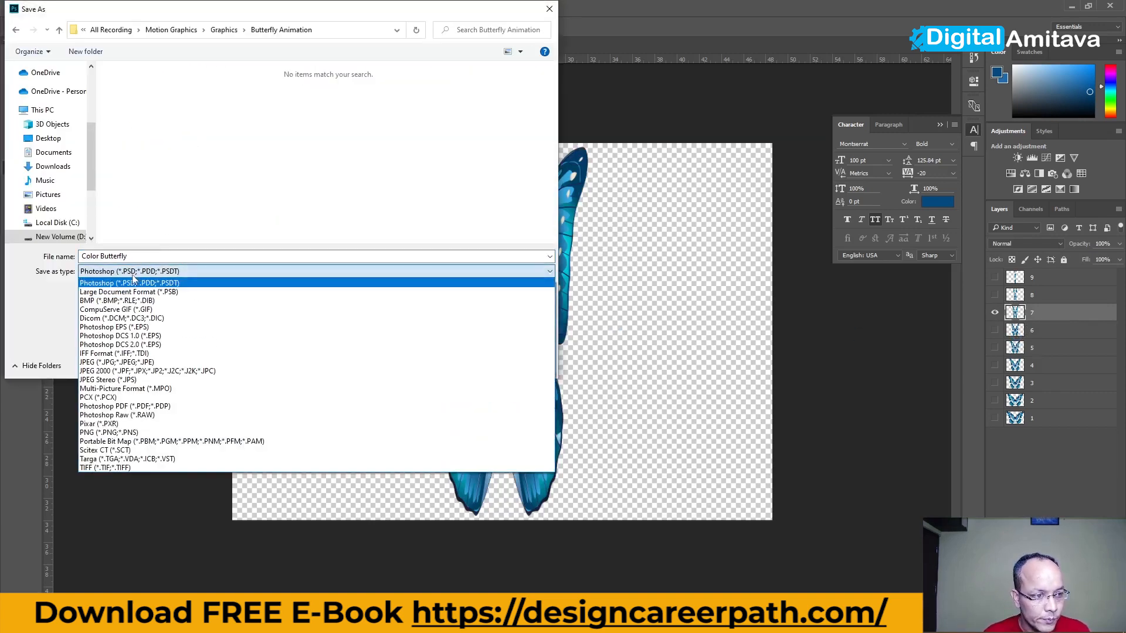
left_click(109, 433)
left_click(266, 168)
left_click(141, 257)
type("11")
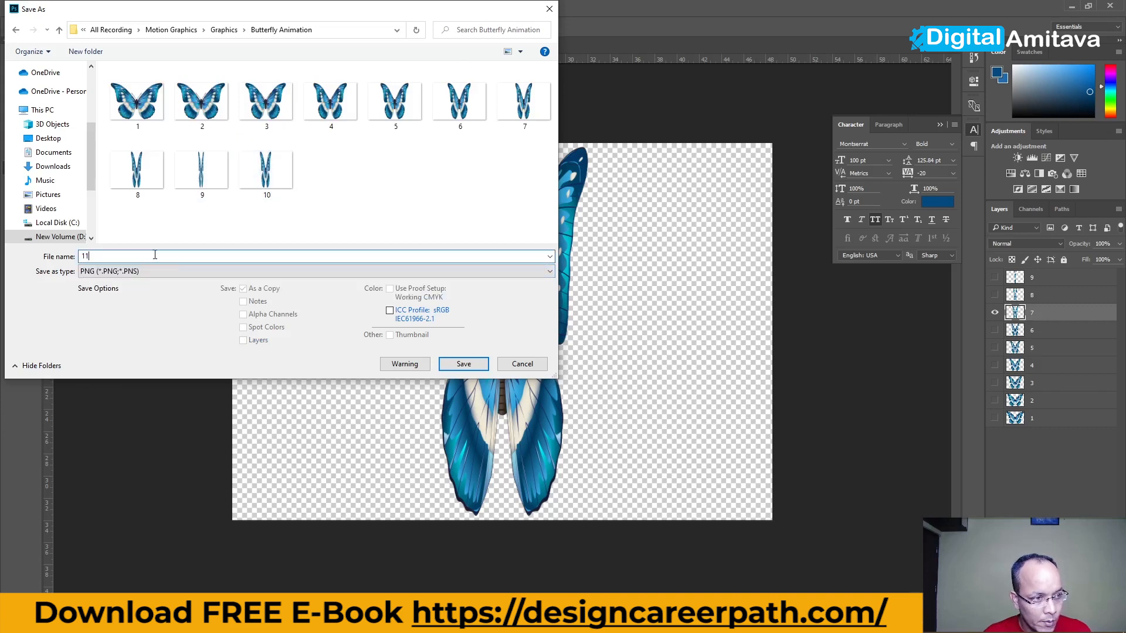
left_click(463, 363)
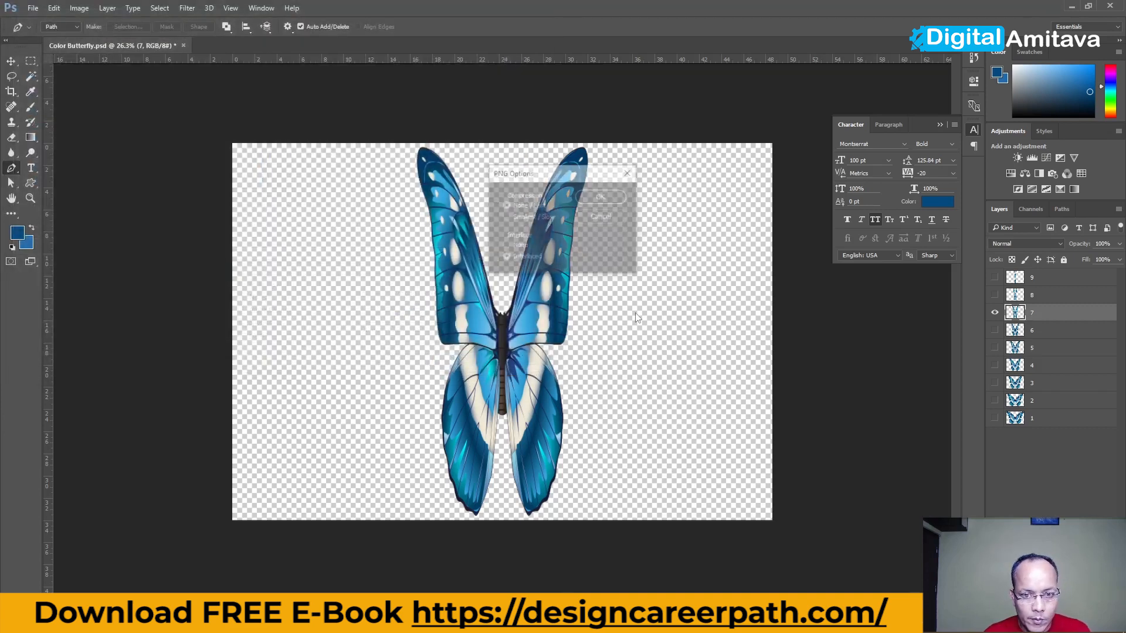
left_click(586, 198)
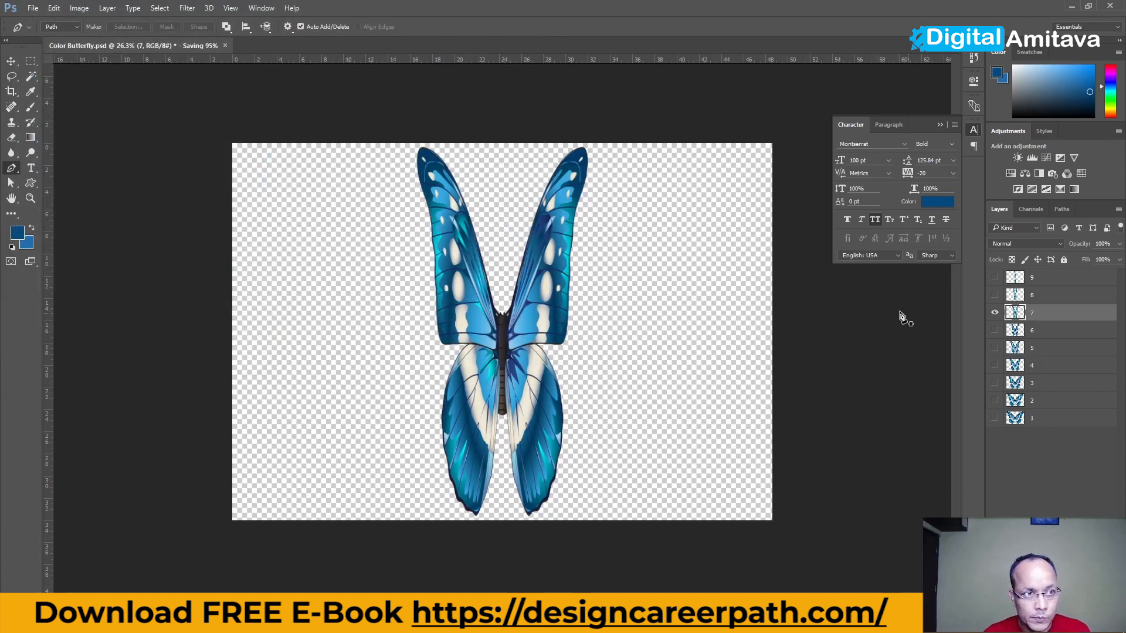
- Hide layer 7, show layer 6 instead, and select layer 6
left_click(994, 313)
left_click(994, 330)
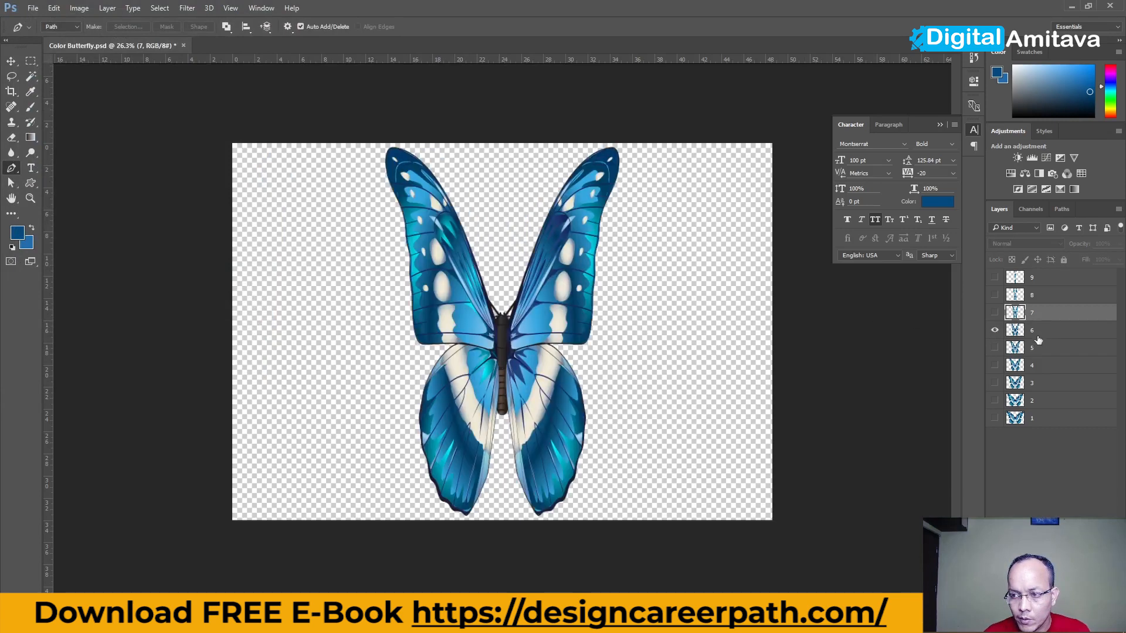
key("alt+bracketleft")
- Save the visible layer 6 artwork as a PNG named 12 in the Butterfly Animation folder
key("ctrl+shift+s")
type("a")
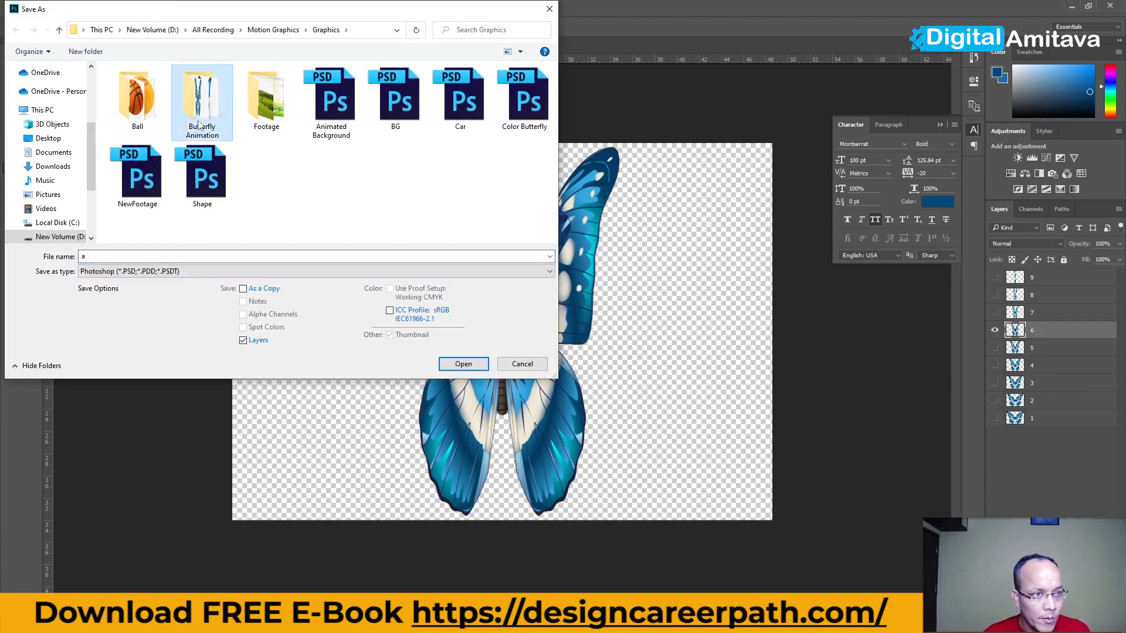
double_click(201, 124)
left_click(158, 272)
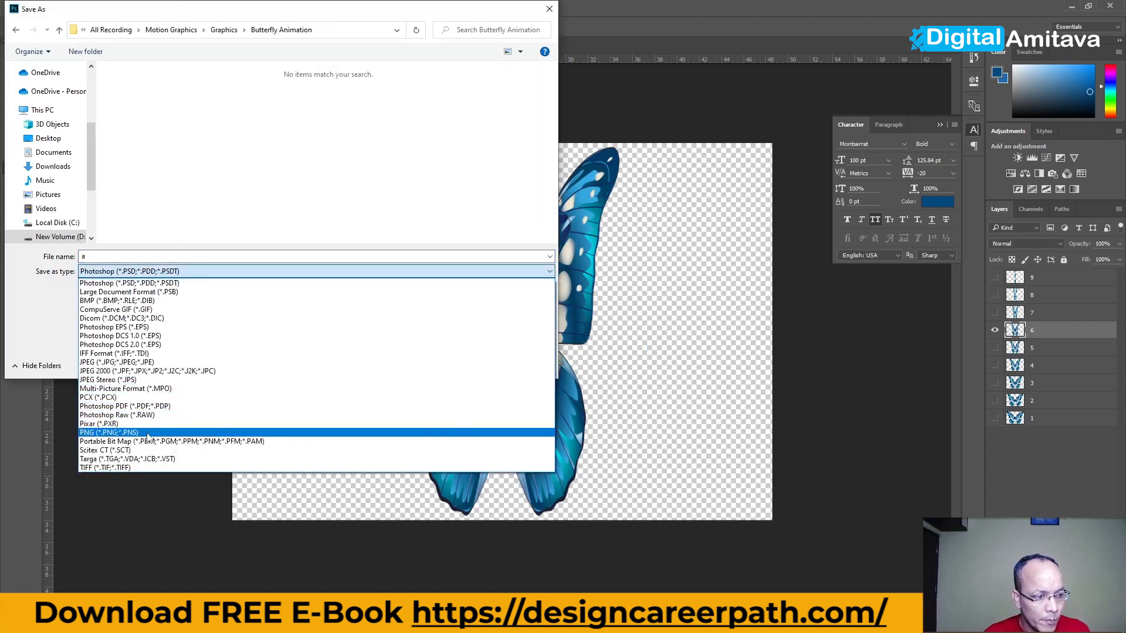
left_click(140, 432)
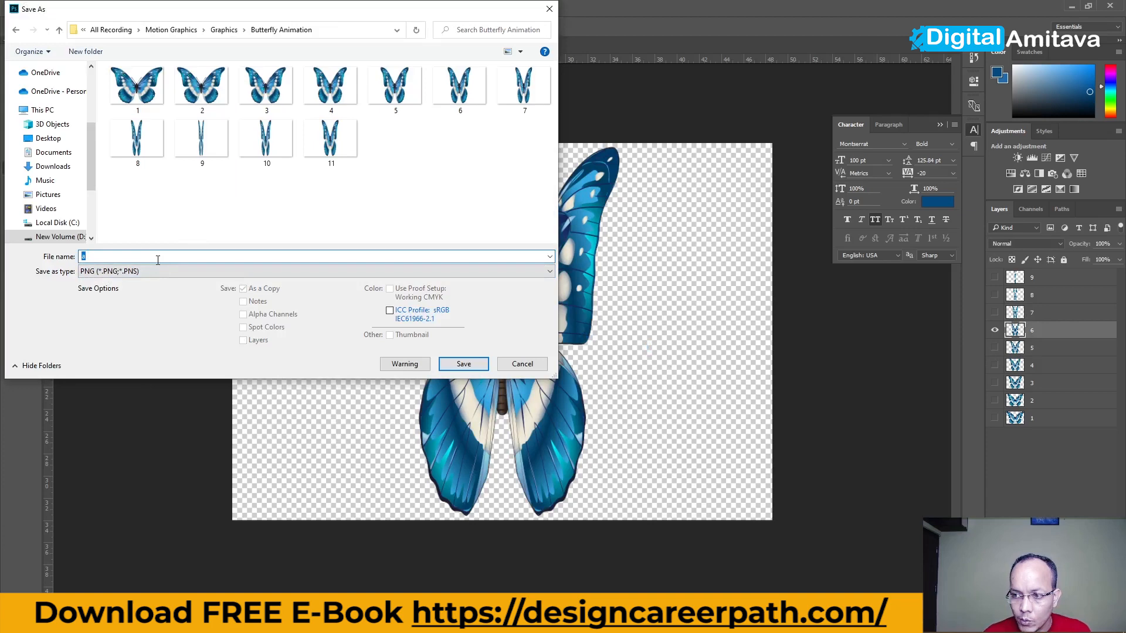
type("12")
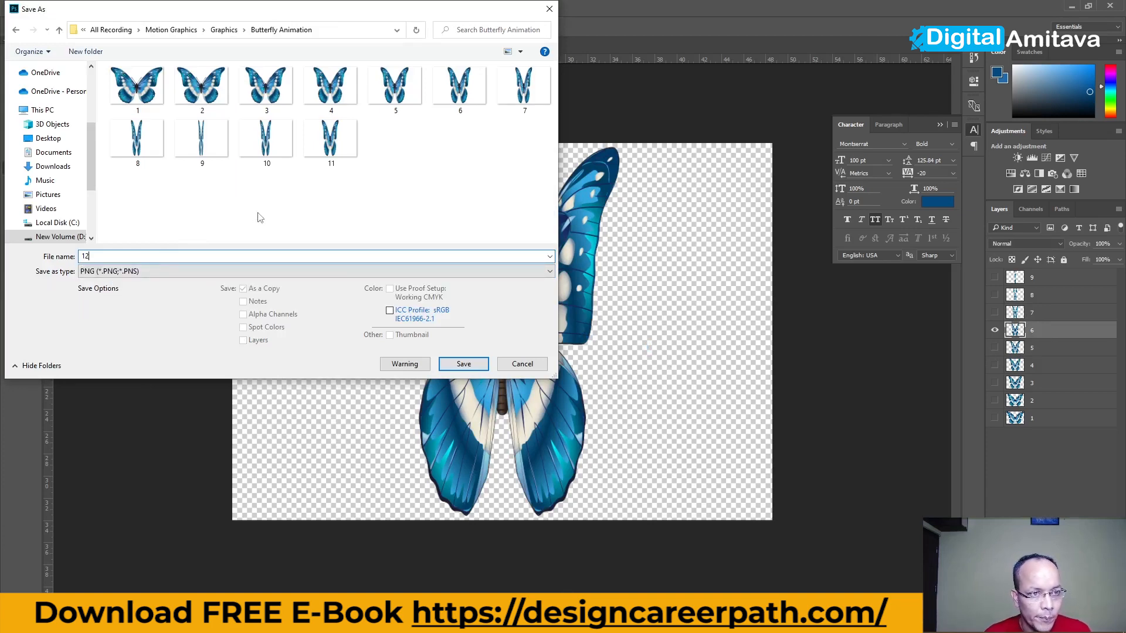
left_click(467, 367)
left_click(589, 195)
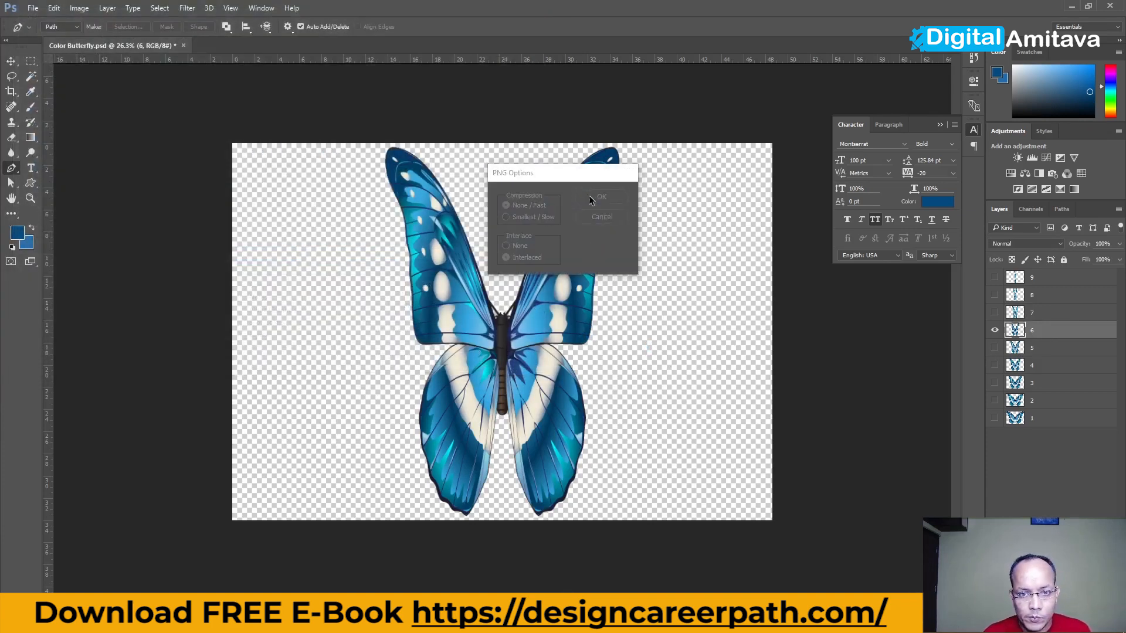
- Hide layer 6, show layer 5 instead, and select layer 5
left_click(995, 331)
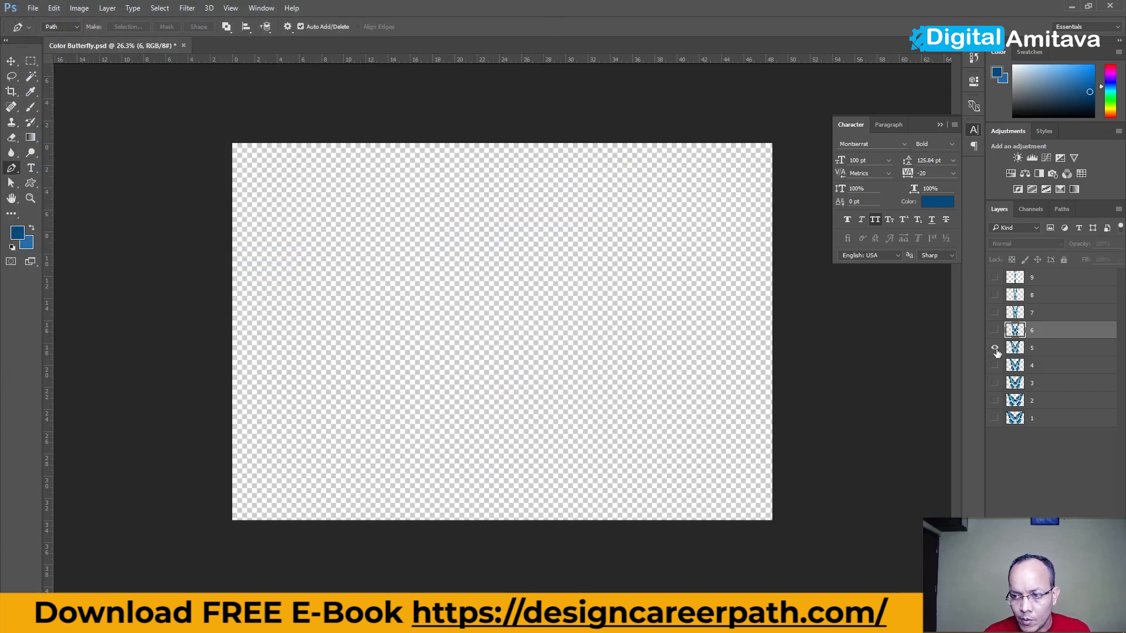
left_click(994, 348)
left_click(1027, 351)
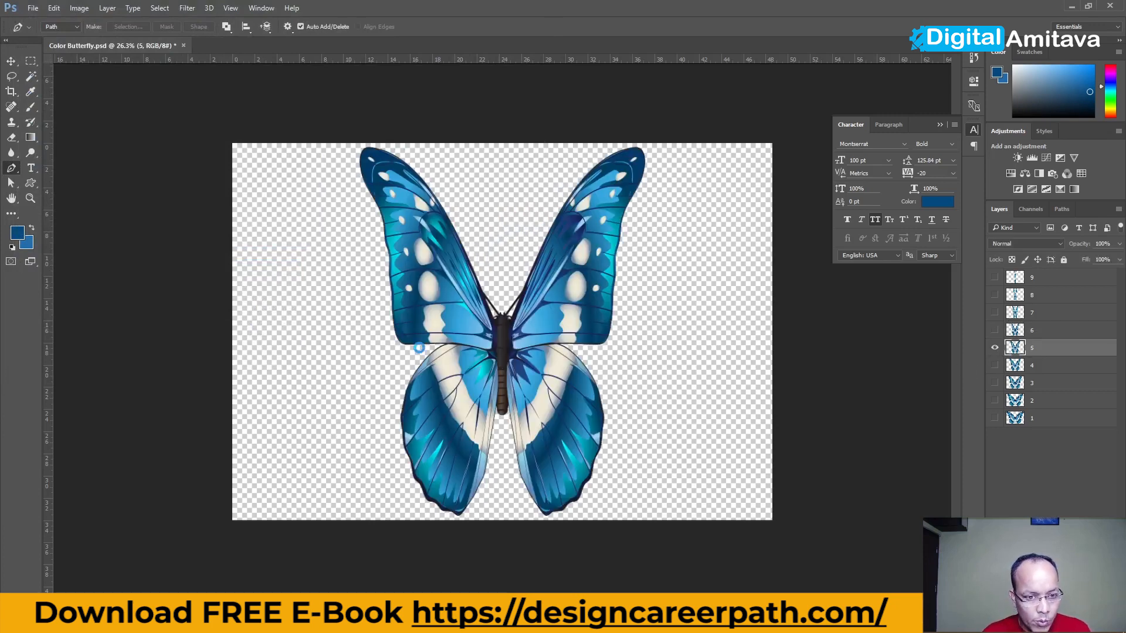
- Save the visible layer 5 artwork as a PNG named 13 in the Butterfly Animation folder
key("ctrl+shift+s")
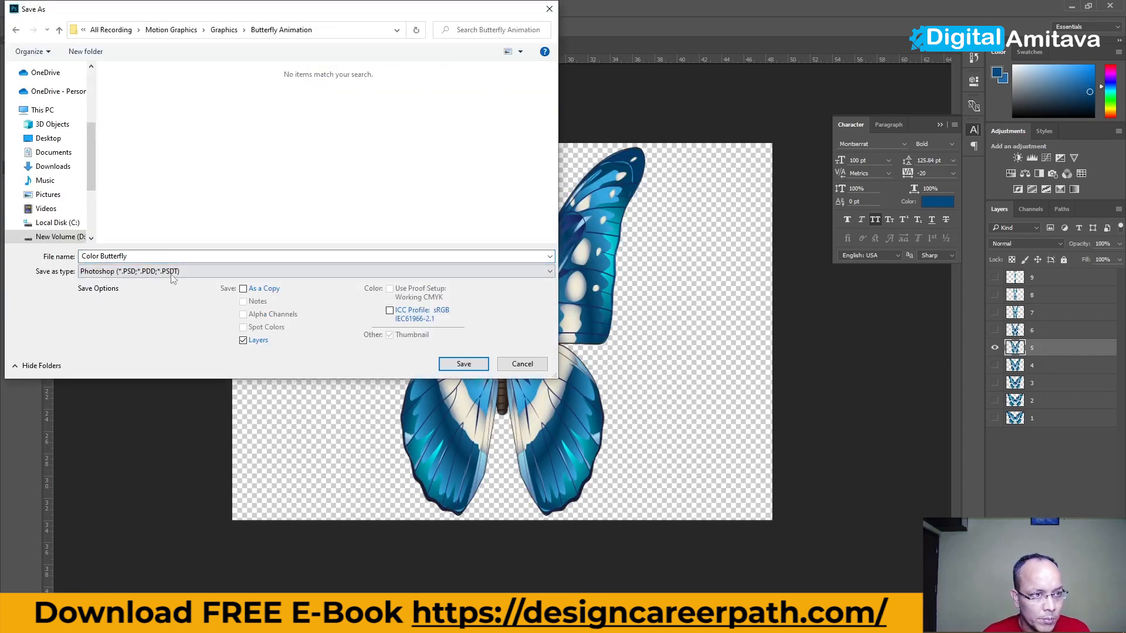
left_click(173, 278)
left_click(153, 436)
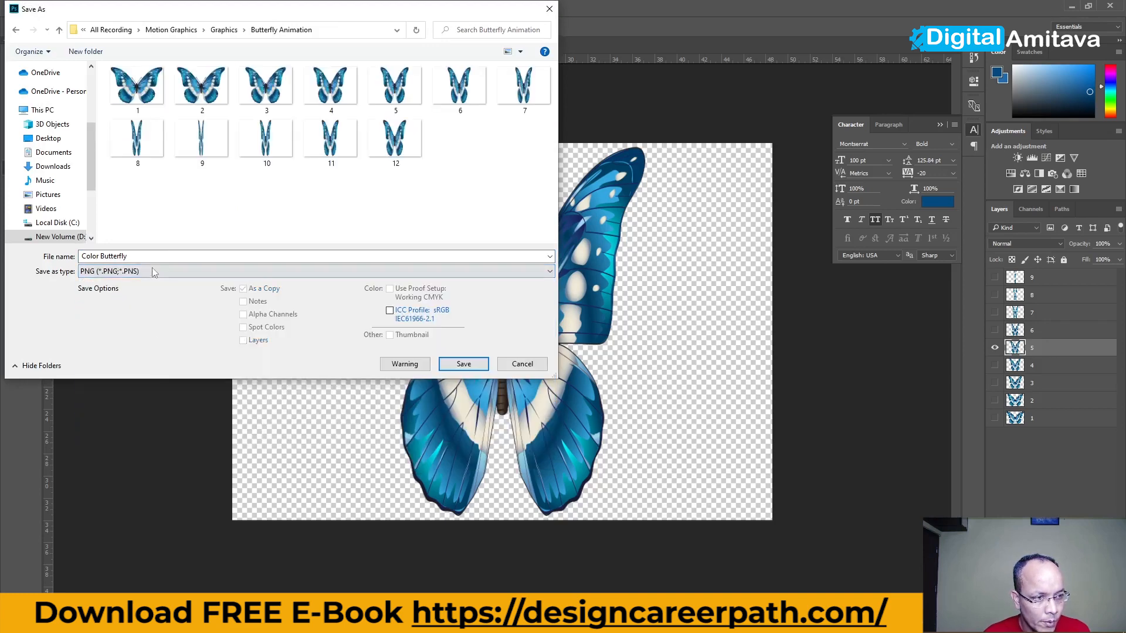
left_click(202, 261)
type("13")
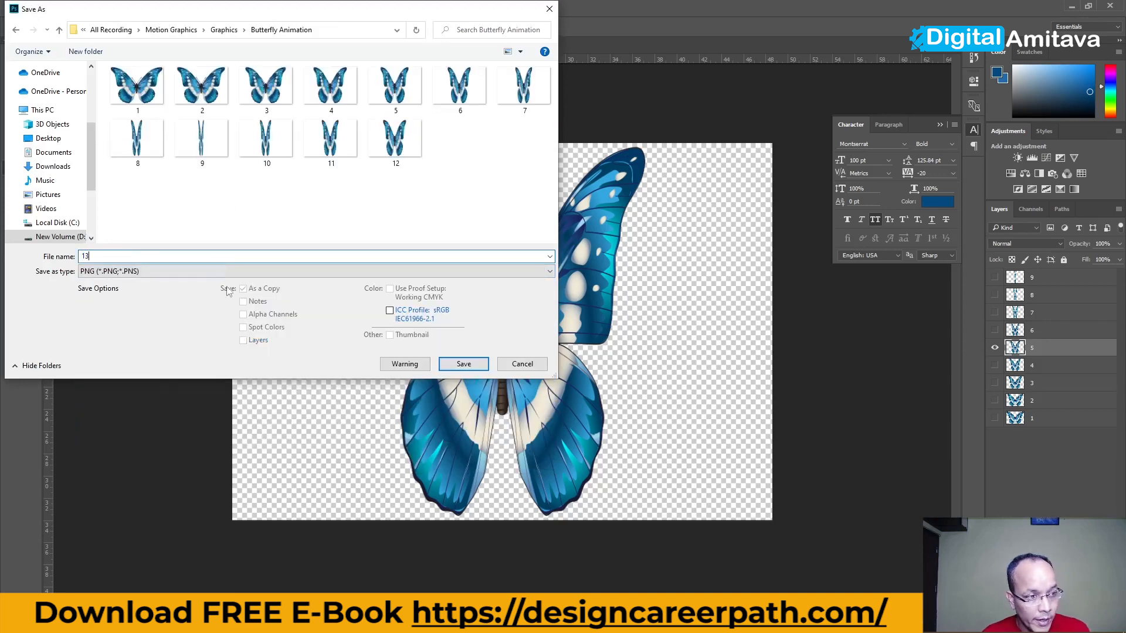
left_click(467, 369)
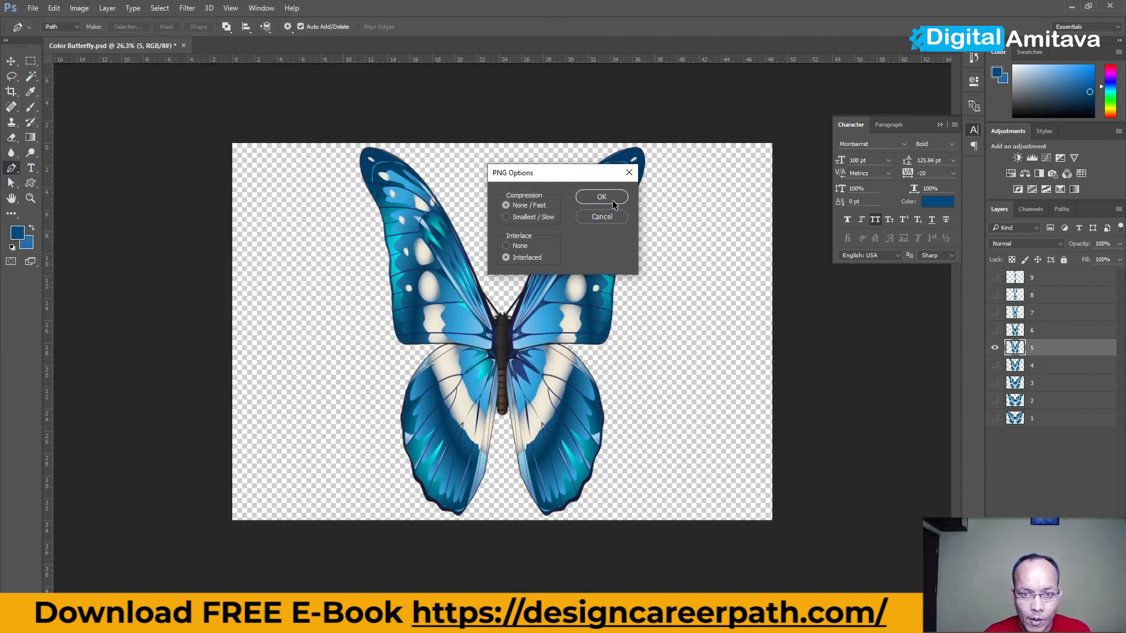
left_click(613, 204)
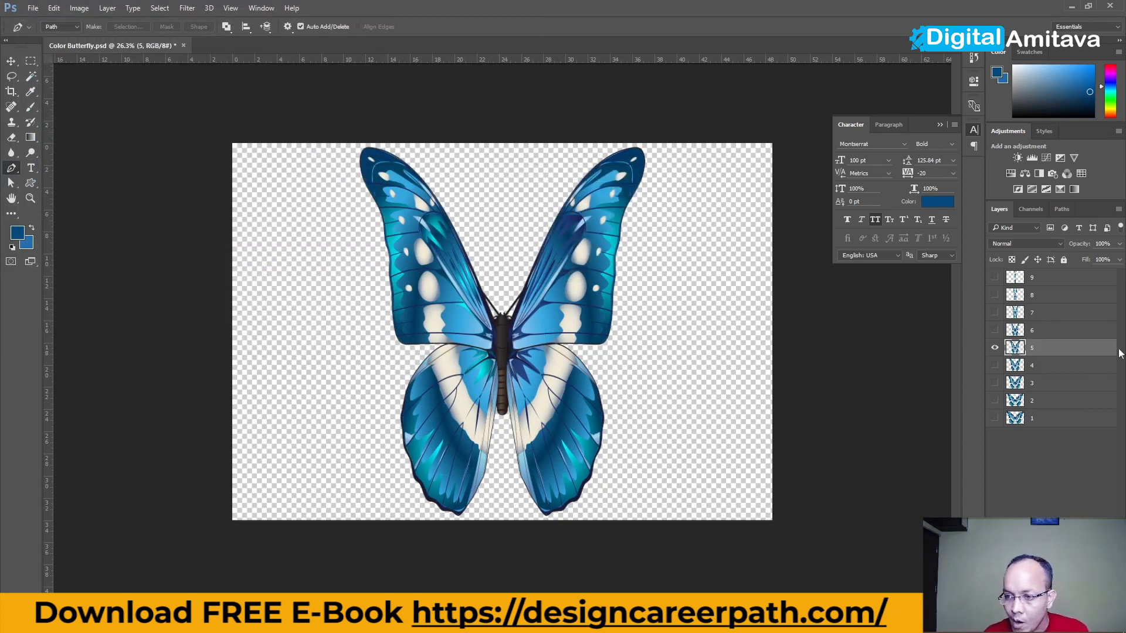
- Hide layer 5, show layer 4 instead, and select layer 4
left_click(995, 348)
left_click(995, 366)
left_click(1043, 365)
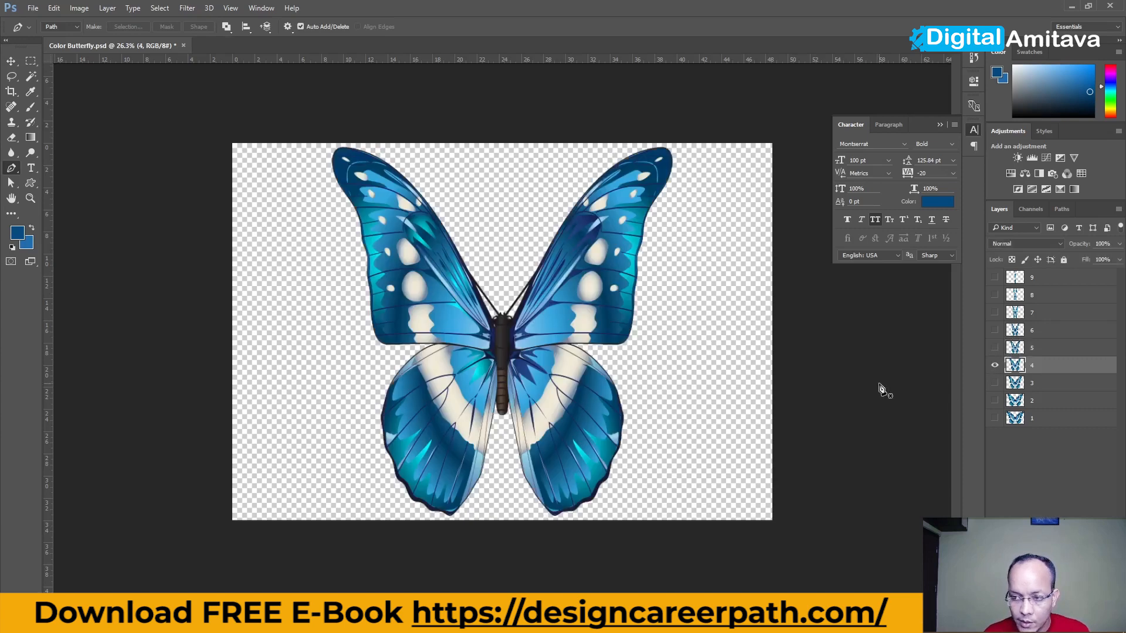
- Save the visible layer 4 artwork as a PNG named 14 in the Butterfly Animation folder
key("ctrl+shift+s")
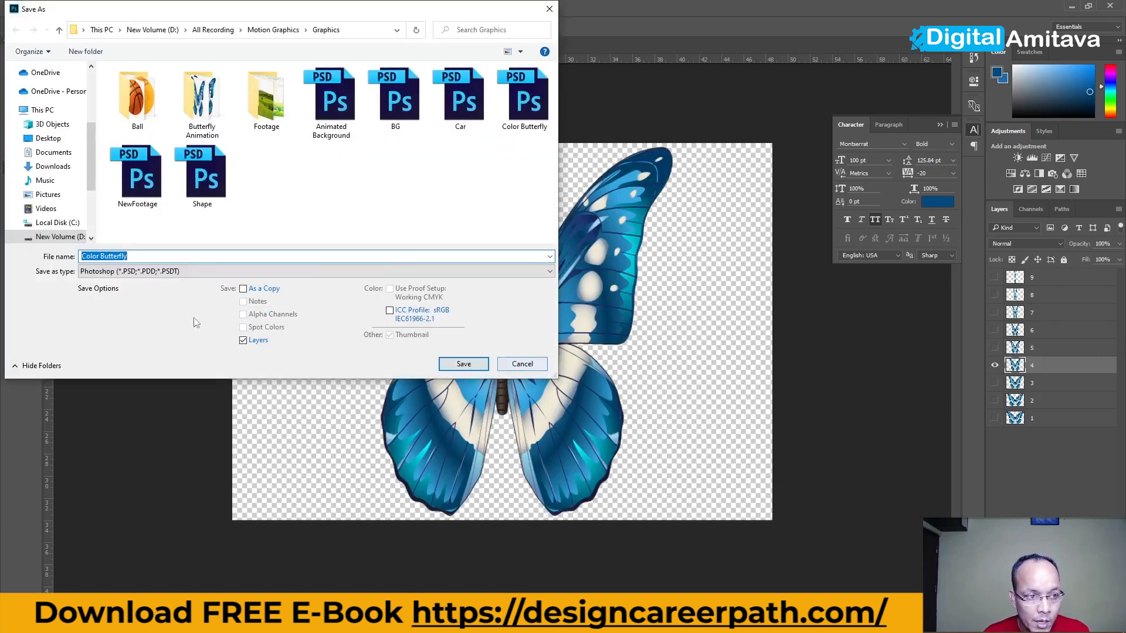
left_click(170, 272)
left_click(170, 427)
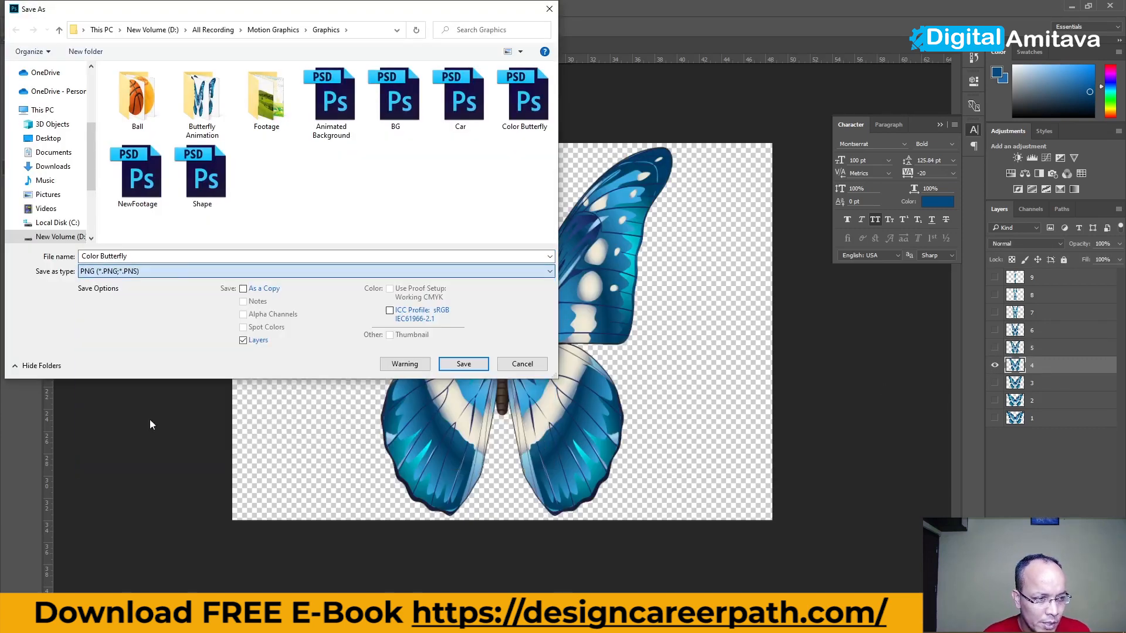
double_click(202, 103)
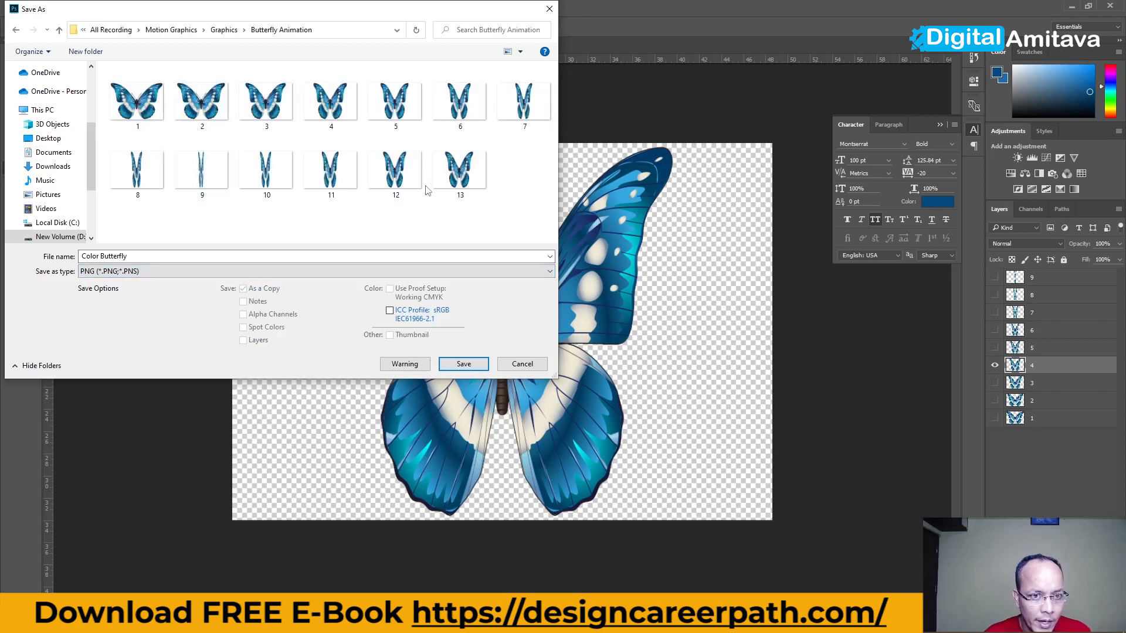
left_click(458, 173)
left_click(195, 256)
type("1")
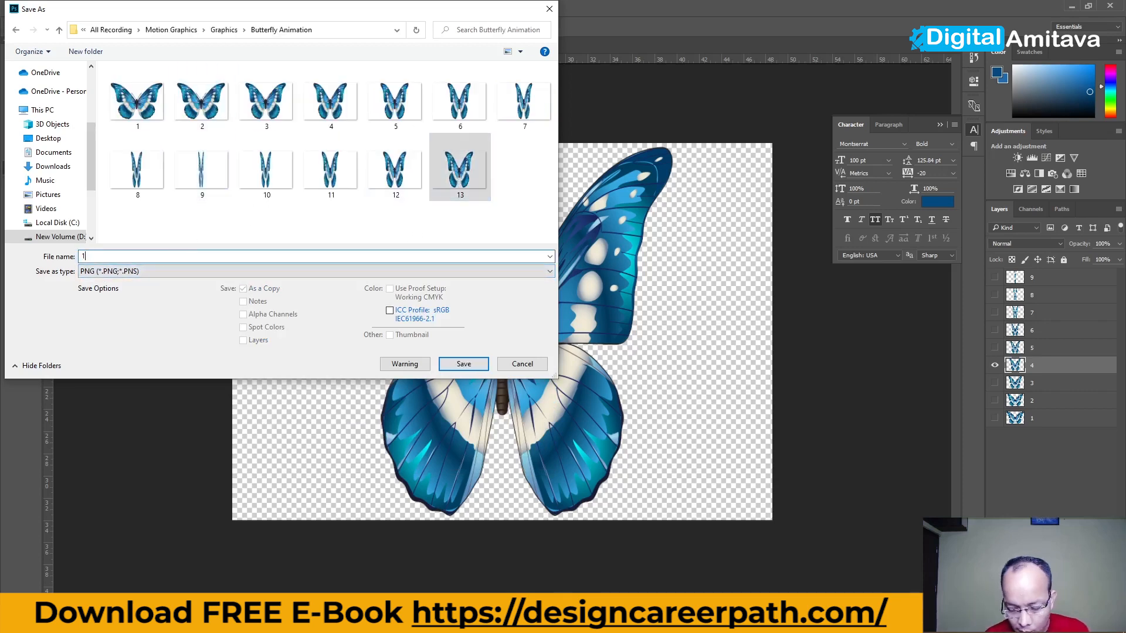
type("4")
key("Return")
left_click(613, 194)
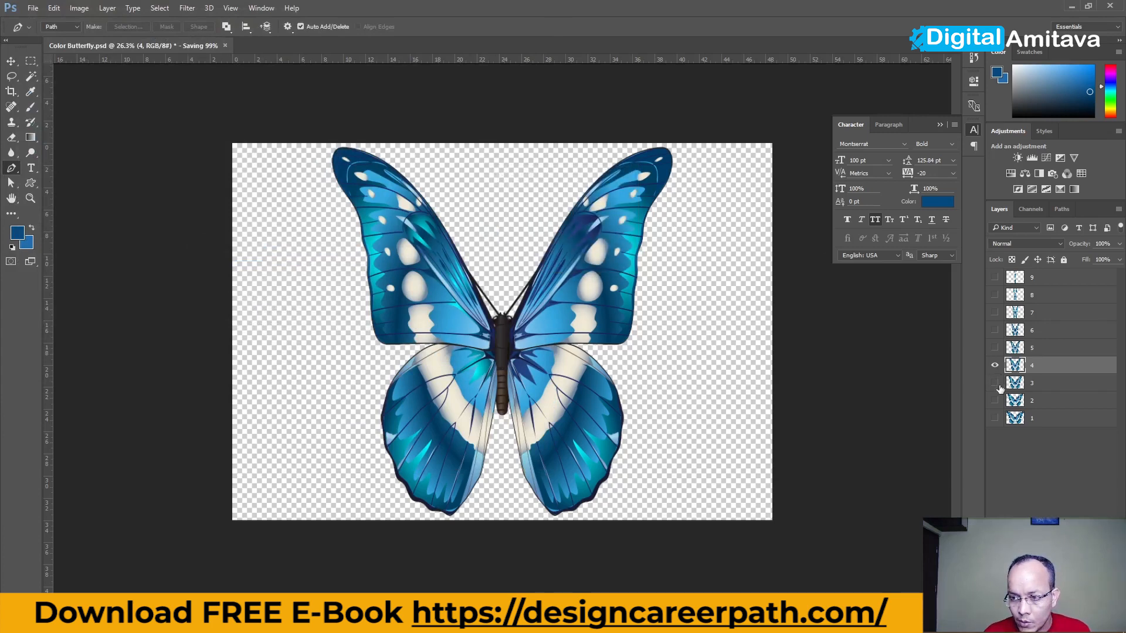
- Hide layer 4, show layer 3 instead, and select layer 3
left_click(994, 366)
left_click(994, 383)
left_click(1043, 387)
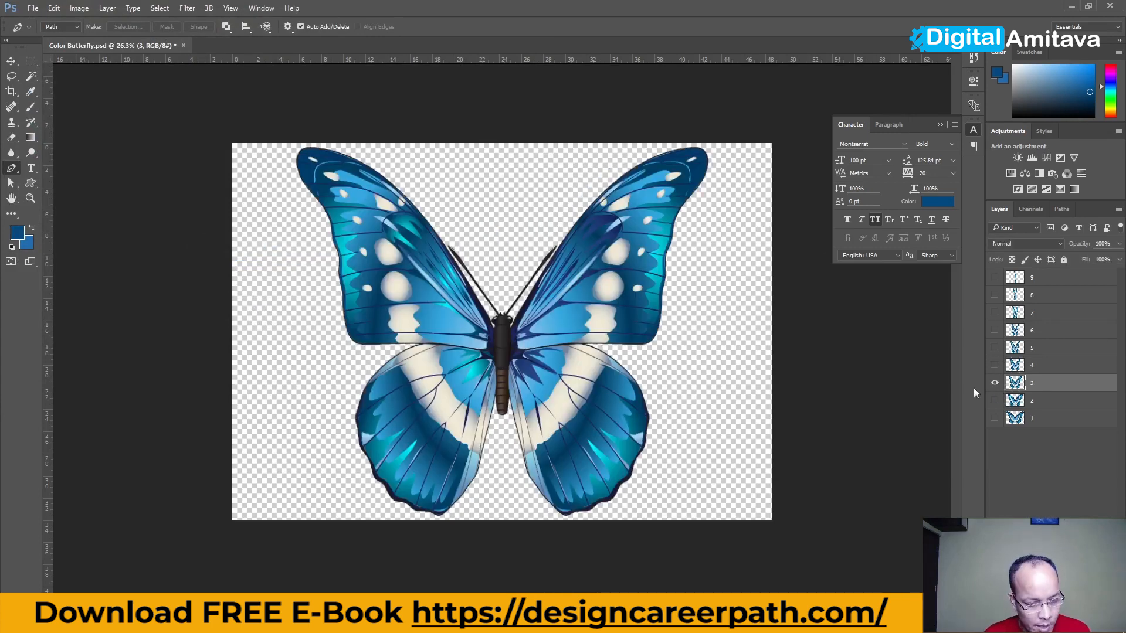
- Save the visible layer 3 artwork as a PNG named 15 in the Butterfly Animation folder
key("ctrl+shift+s")
left_click(152, 271)
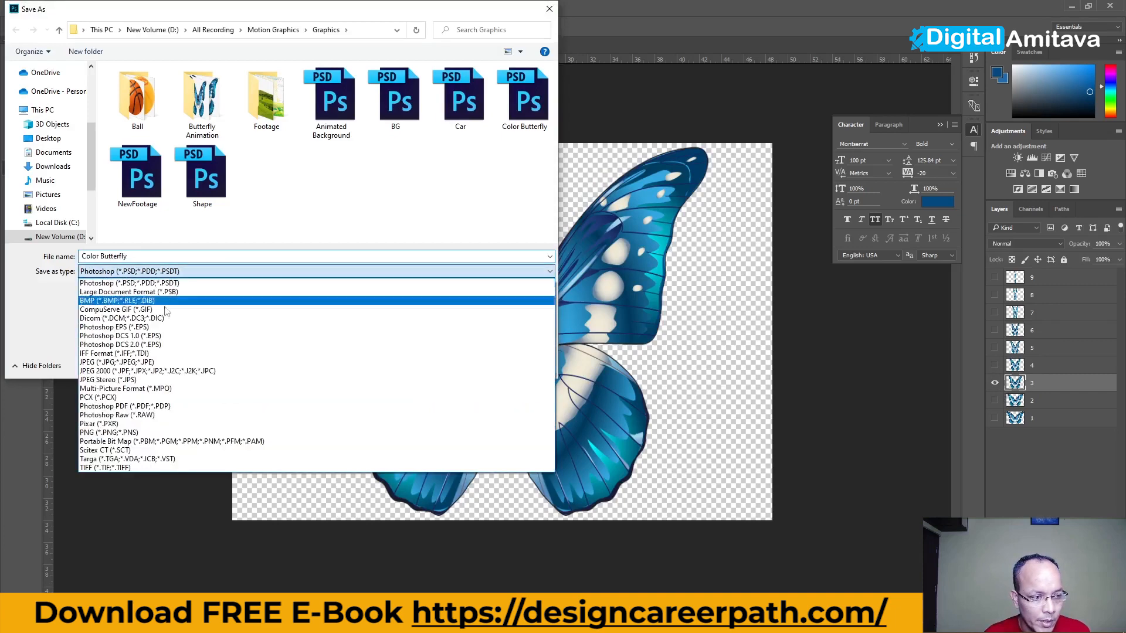
left_click(109, 432)
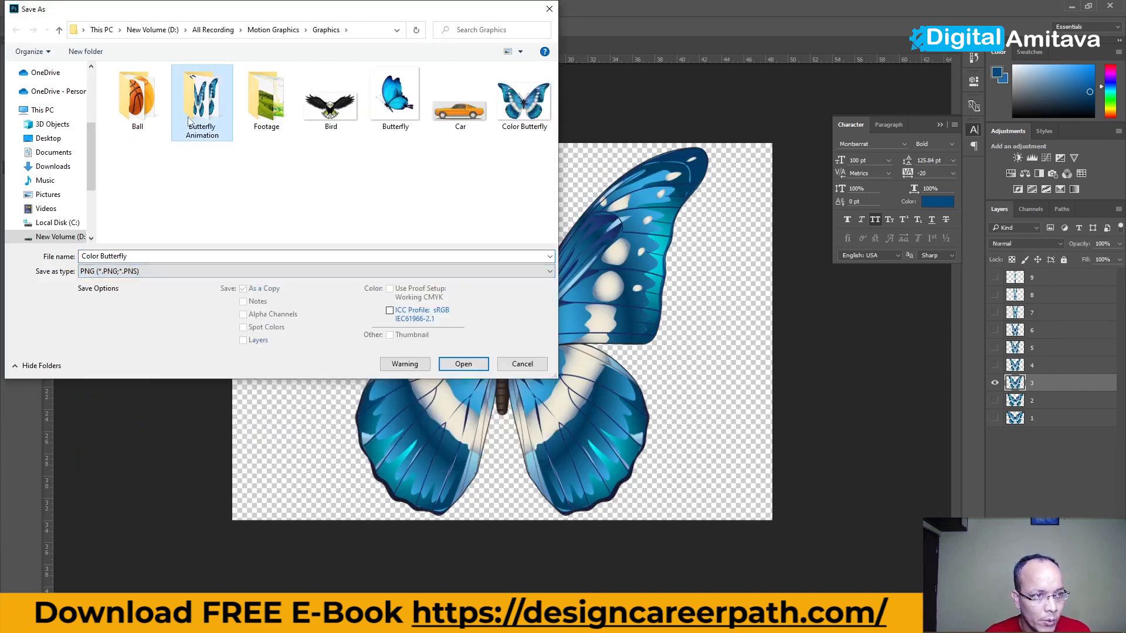
double_click(202, 103)
left_click(522, 176)
left_click(158, 255)
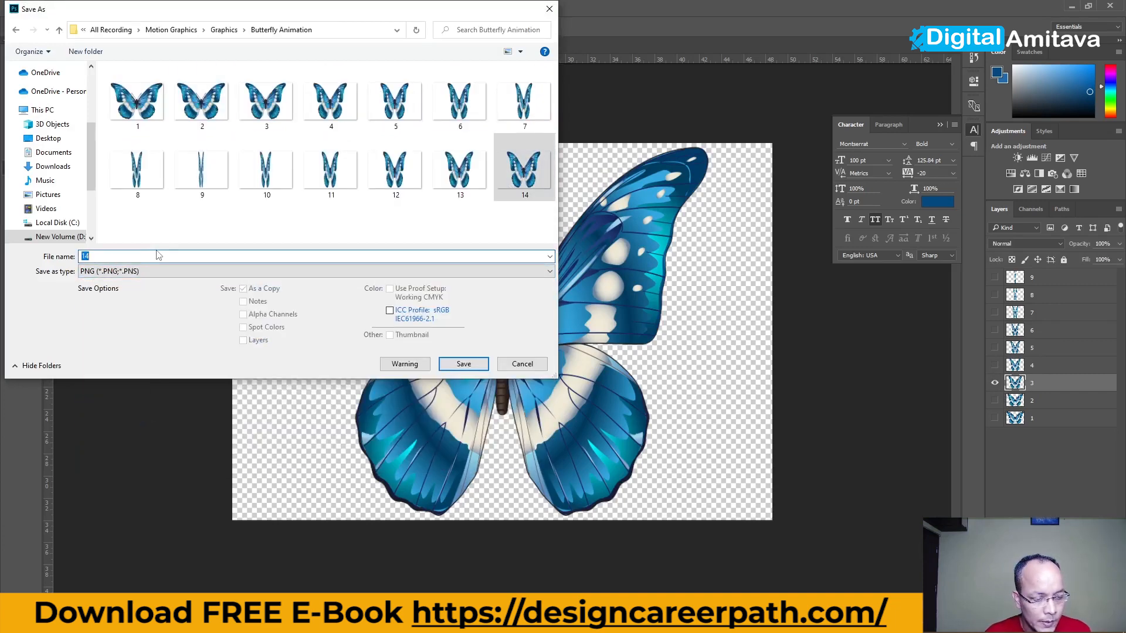
type("15")
key("Return")
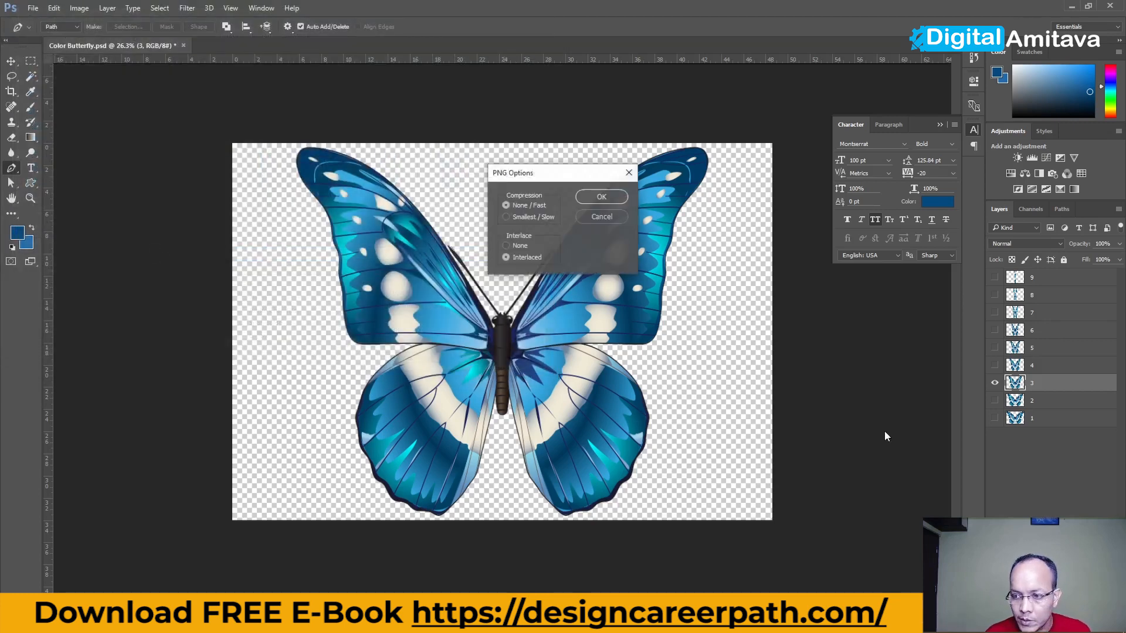
left_click(584, 197)
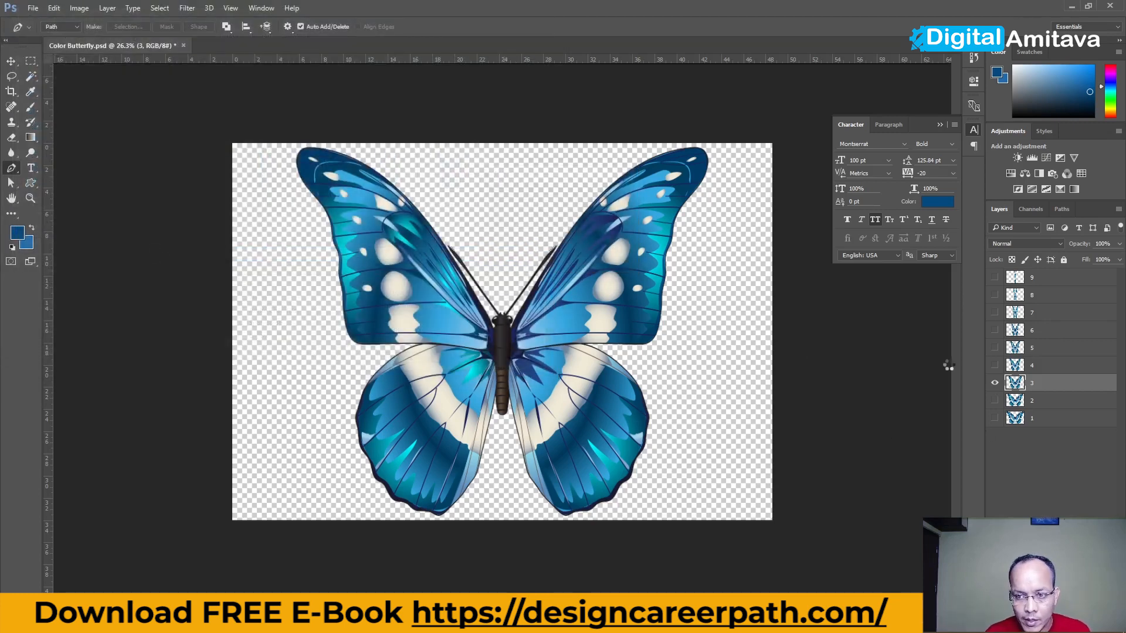
- Show only layer 2, save it as a PNG named 16 in the Butterfly Animation folder, and save the Photoshop document
left_click(995, 400)
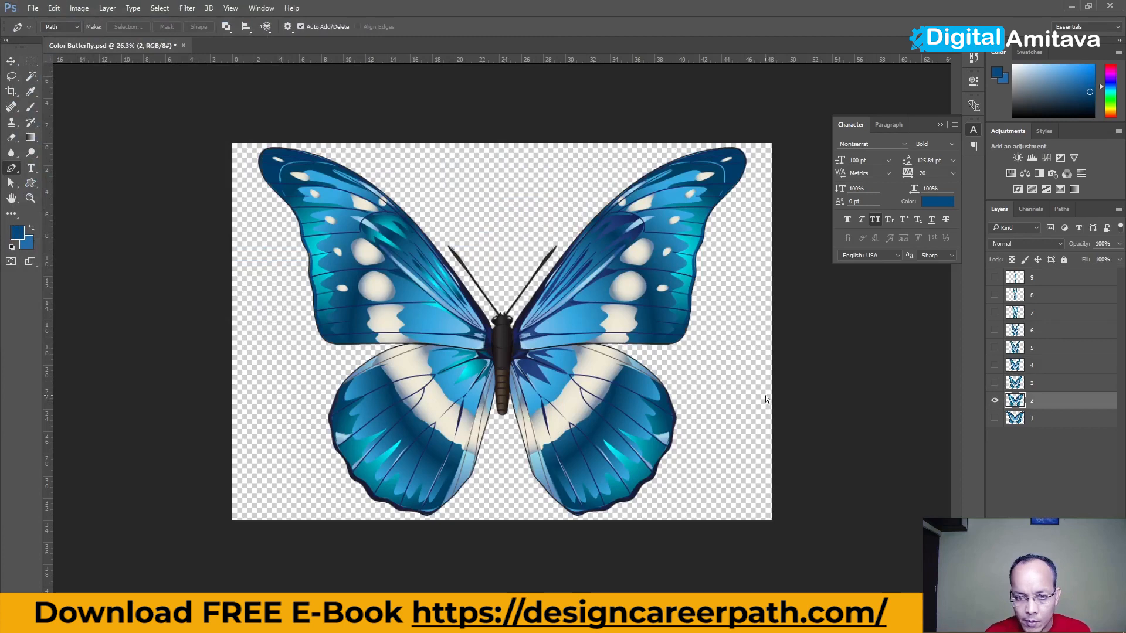
key("shift+ctrl+s")
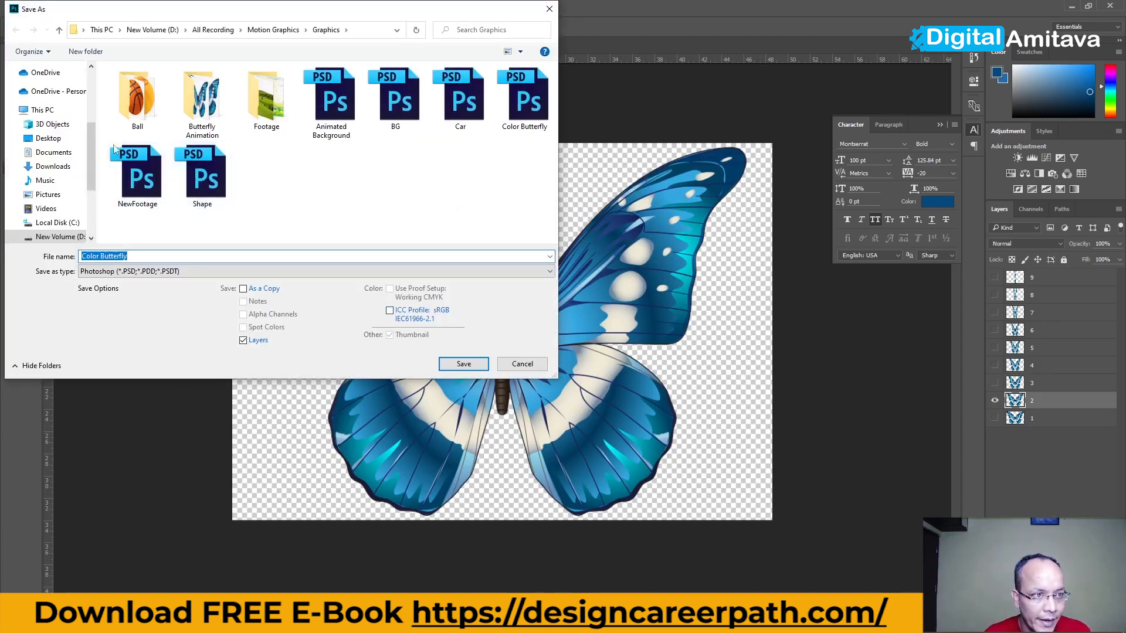
left_click(191, 136)
double_click(190, 136)
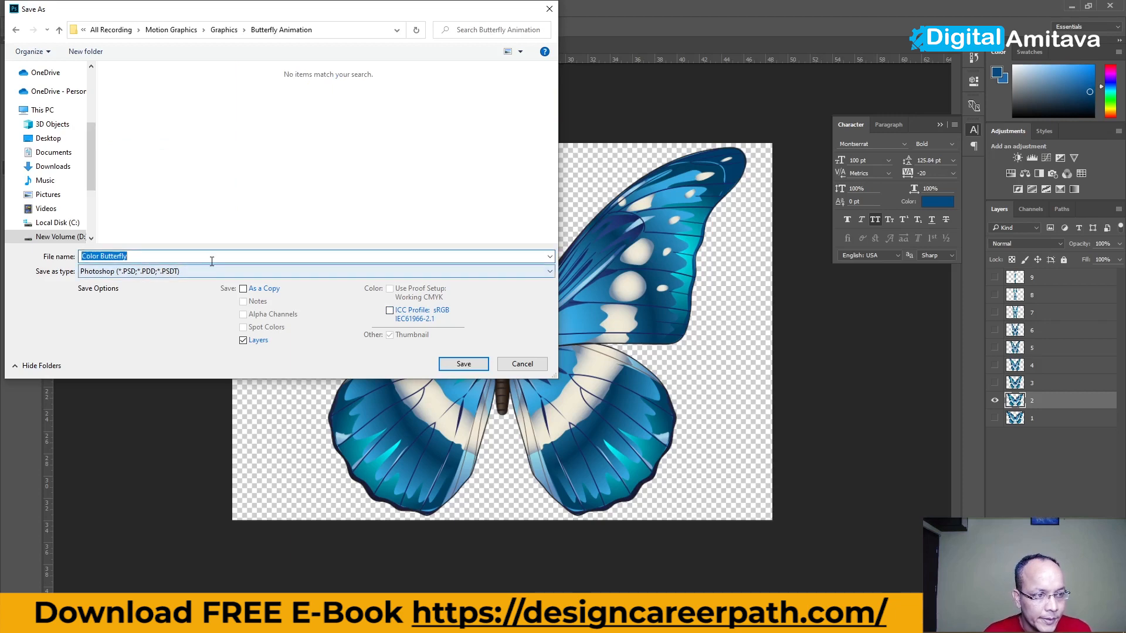
left_click(188, 275)
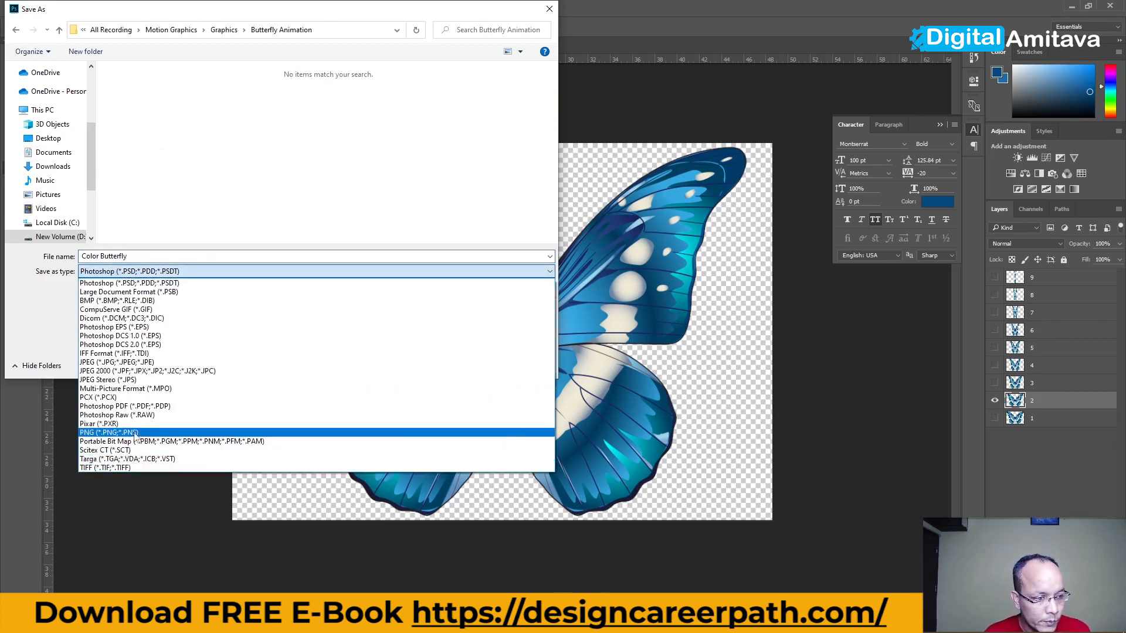
left_click(193, 433)
type("16")
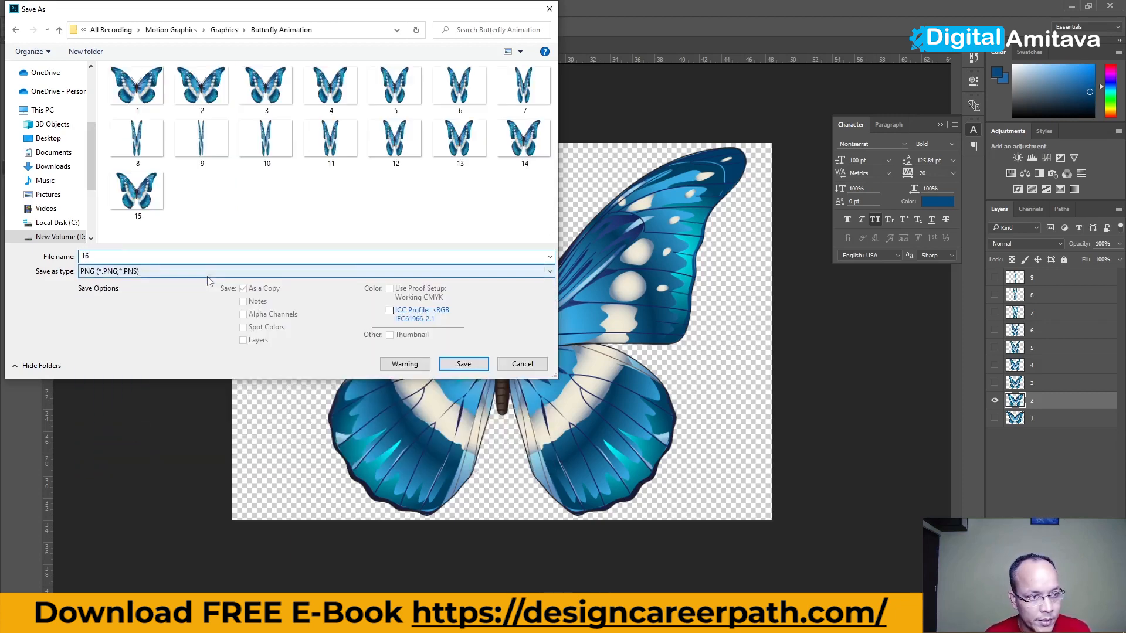
left_click(485, 358)
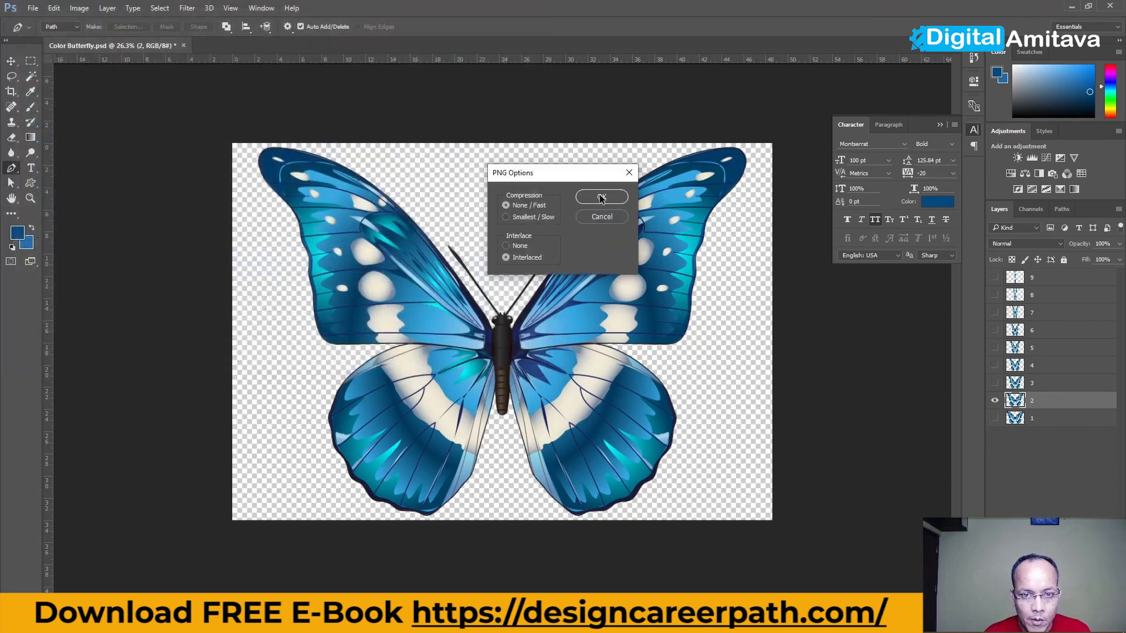
left_click(598, 194)
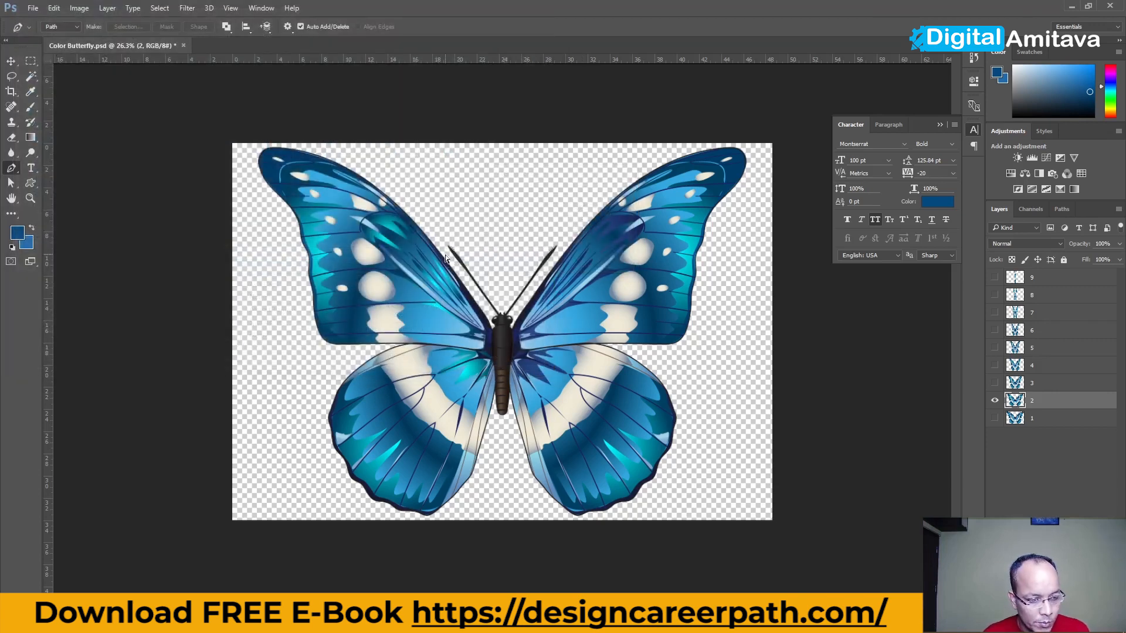
key("ctrl+s")
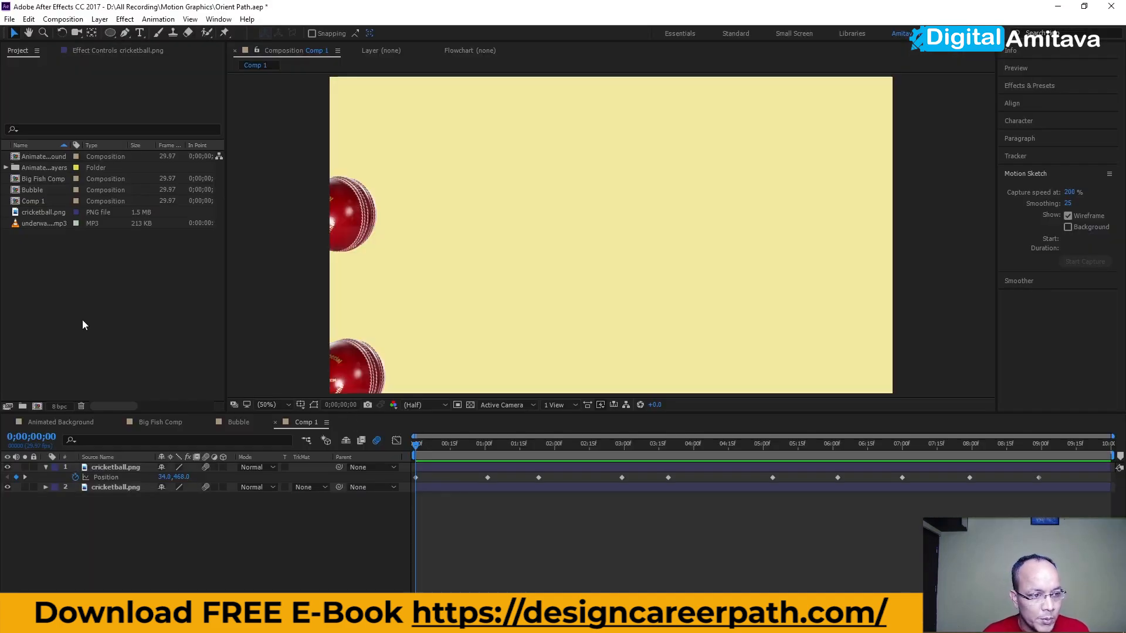
left_click(82, 321)
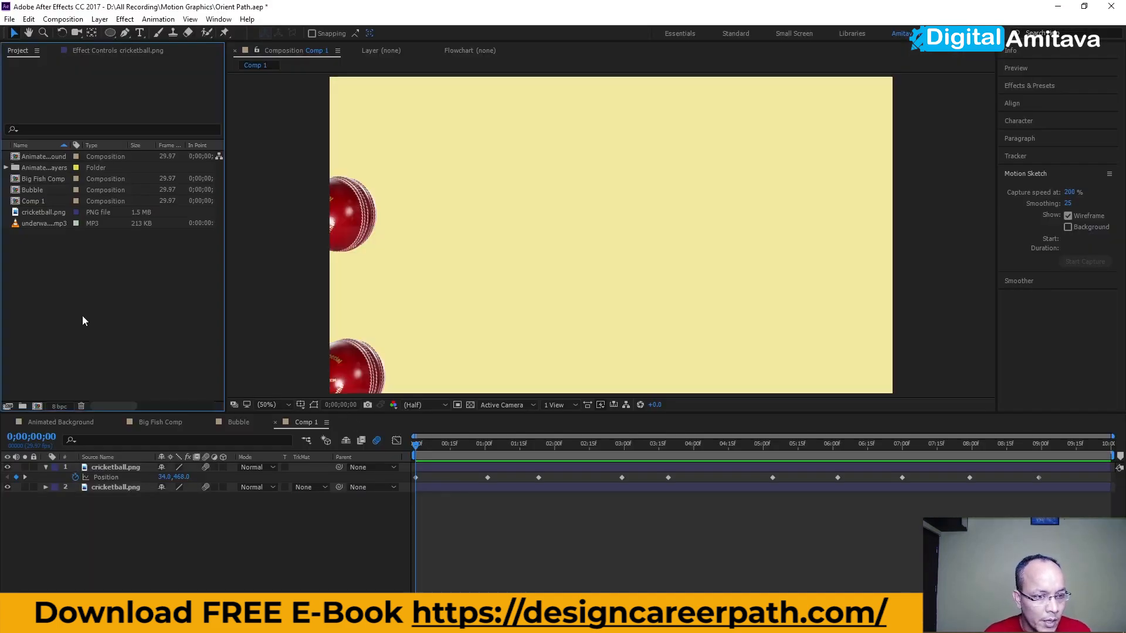
right_click(82, 301)
left_click(110, 320)
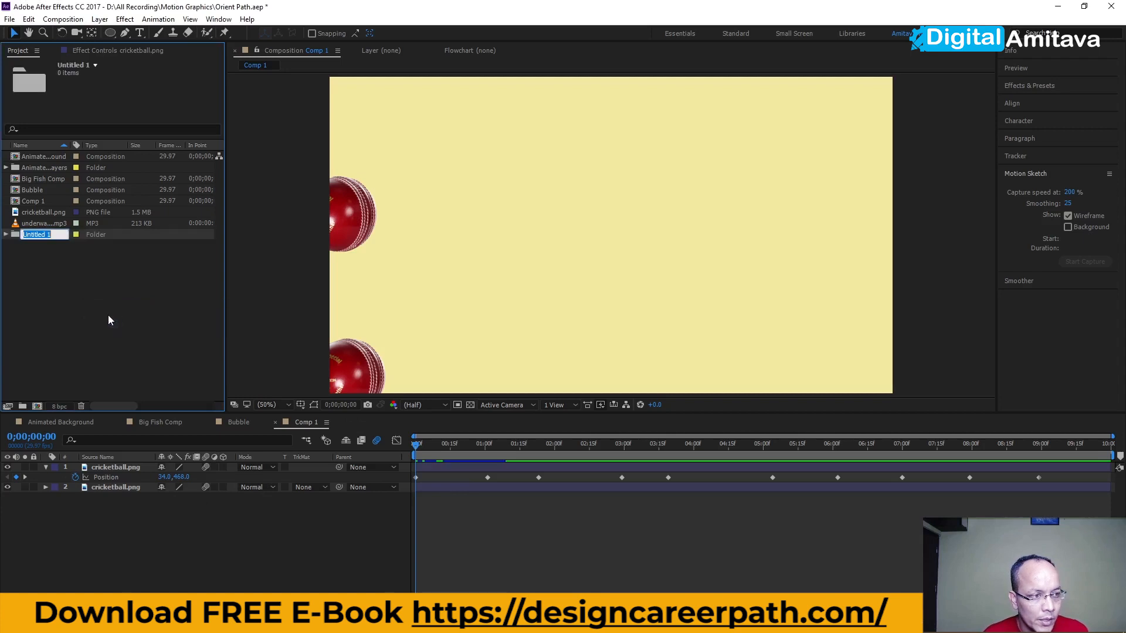
left_click(107, 315)
left_click(40, 238)
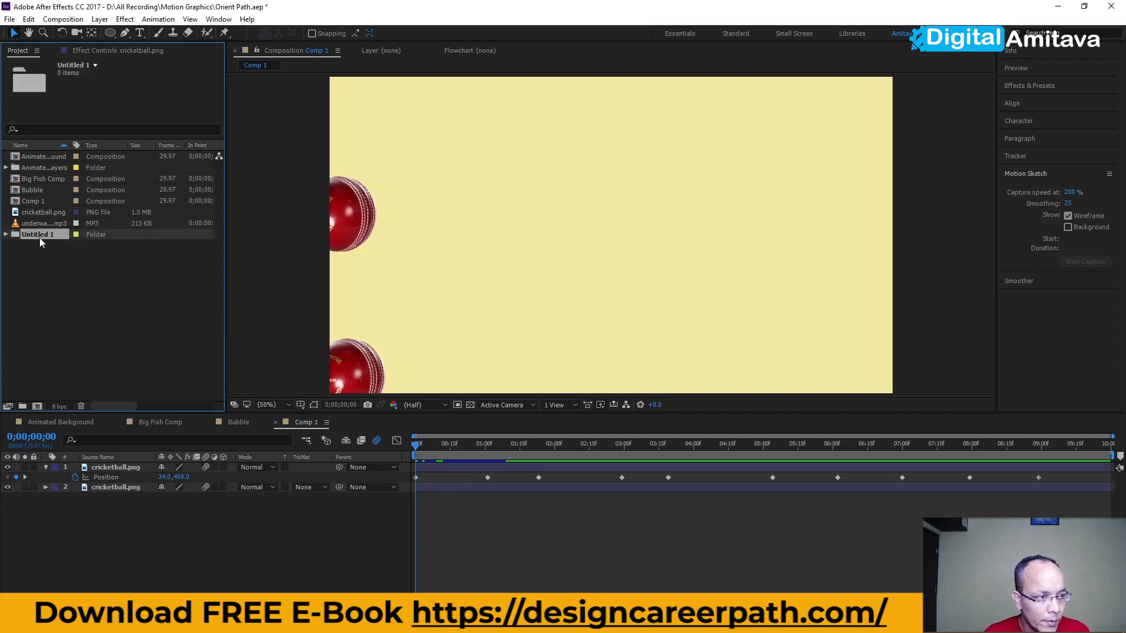
key("Delete")
- Create a 10-second HDTV 1080 29.97 composition named Butterfly Animation in the After Effects project
right_click(125, 313)
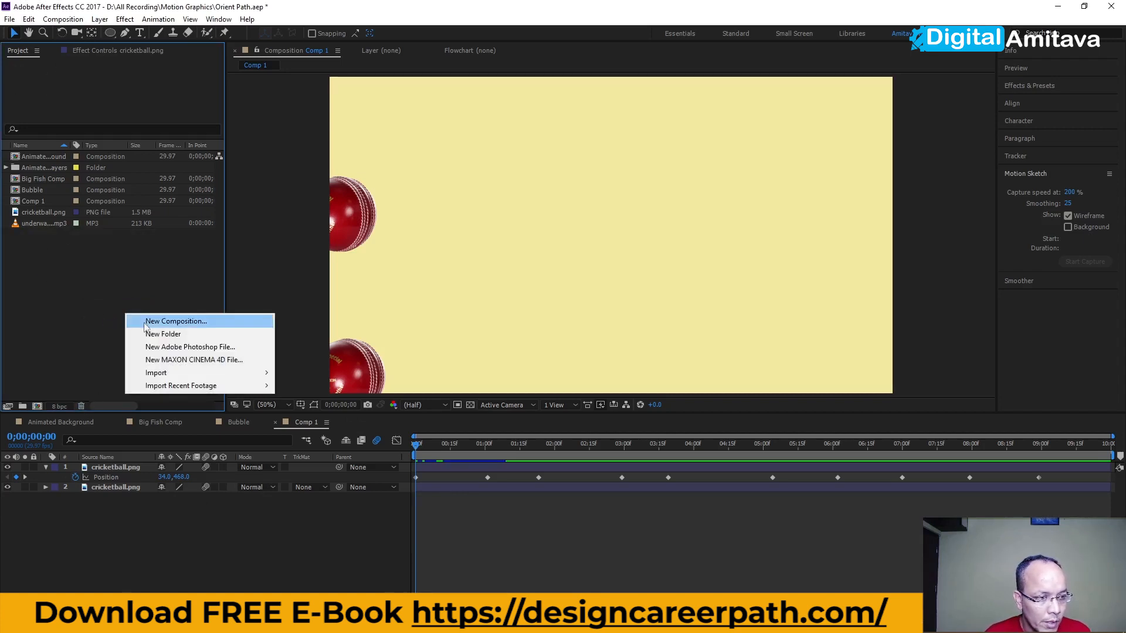
left_click(144, 322)
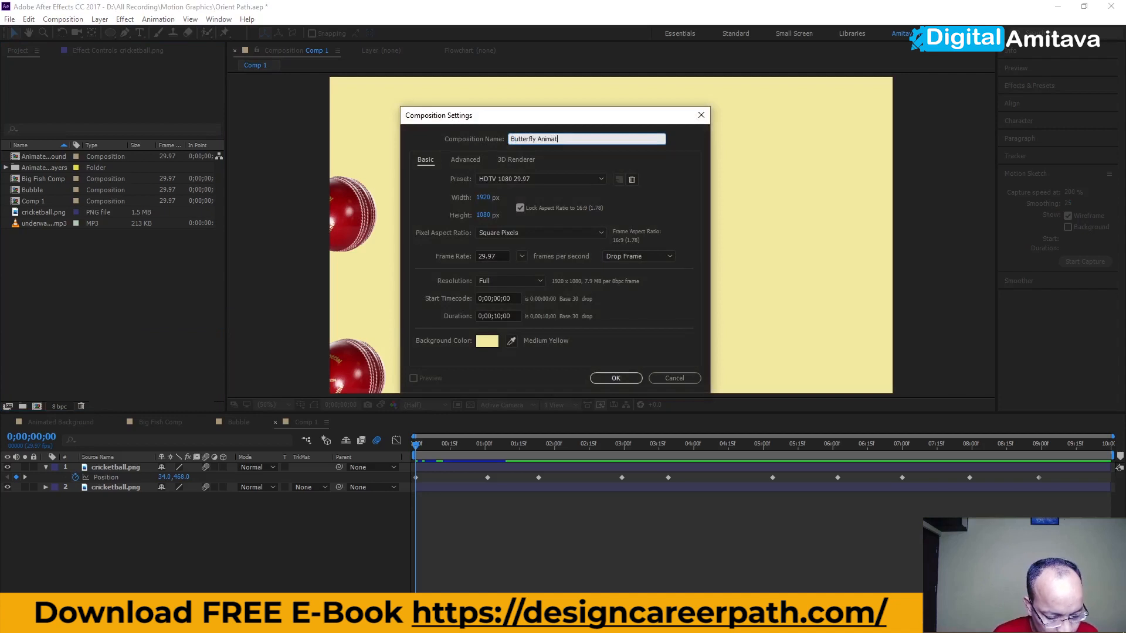
key("Return")
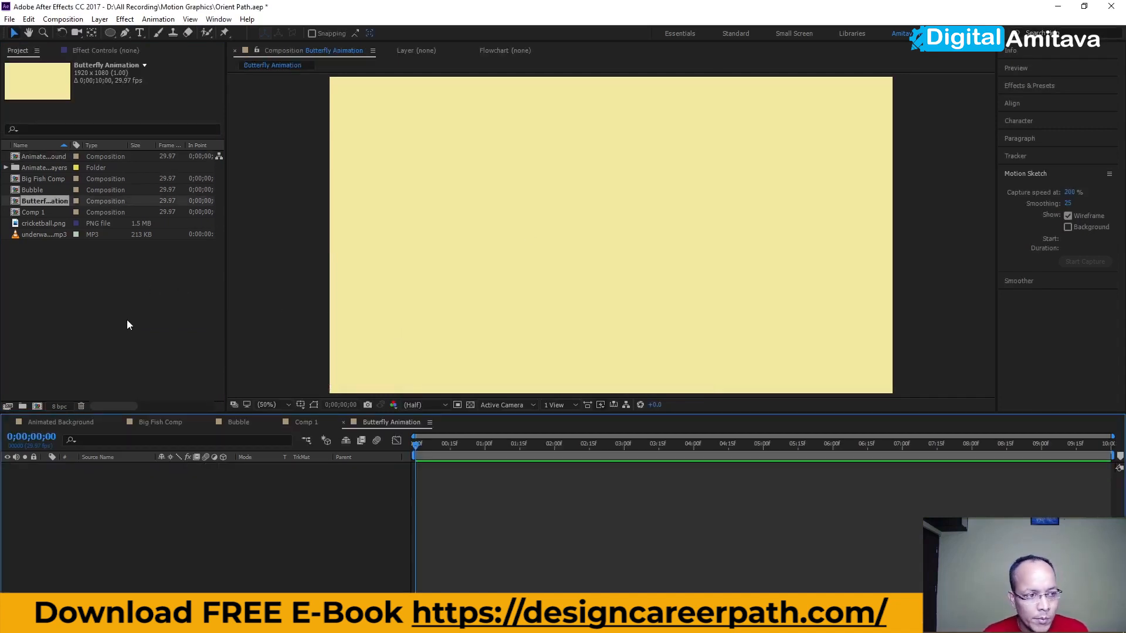
- Import the numbered frames from the Graphics > Butterfly Animation folder as a PNG sequence, starting with file 1
left_click(71, 293)
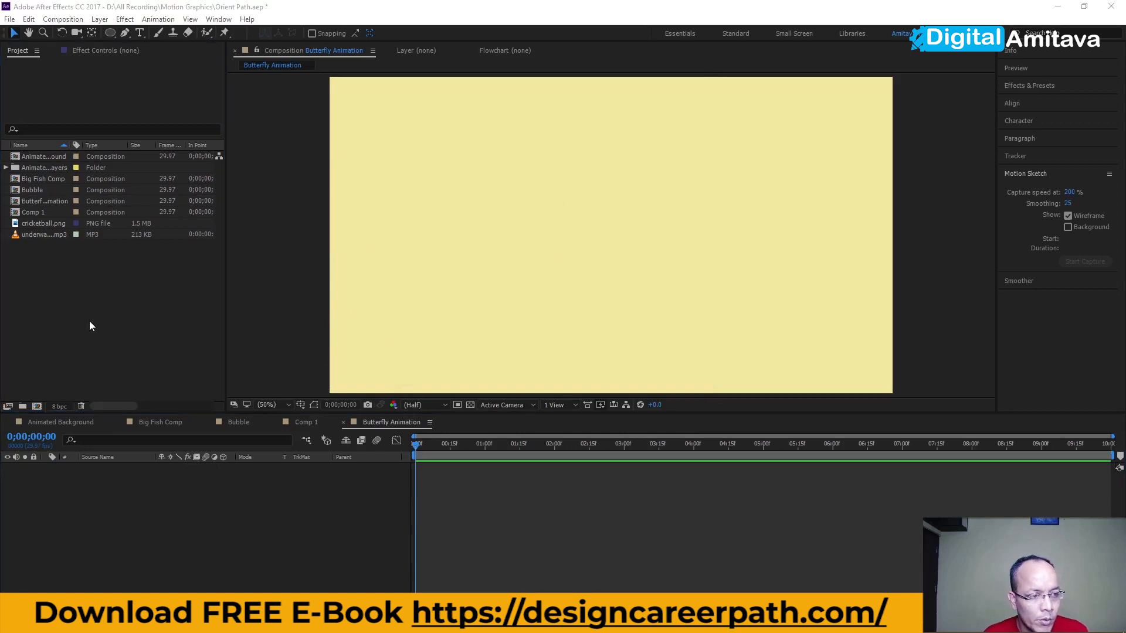
double_click(197, 313)
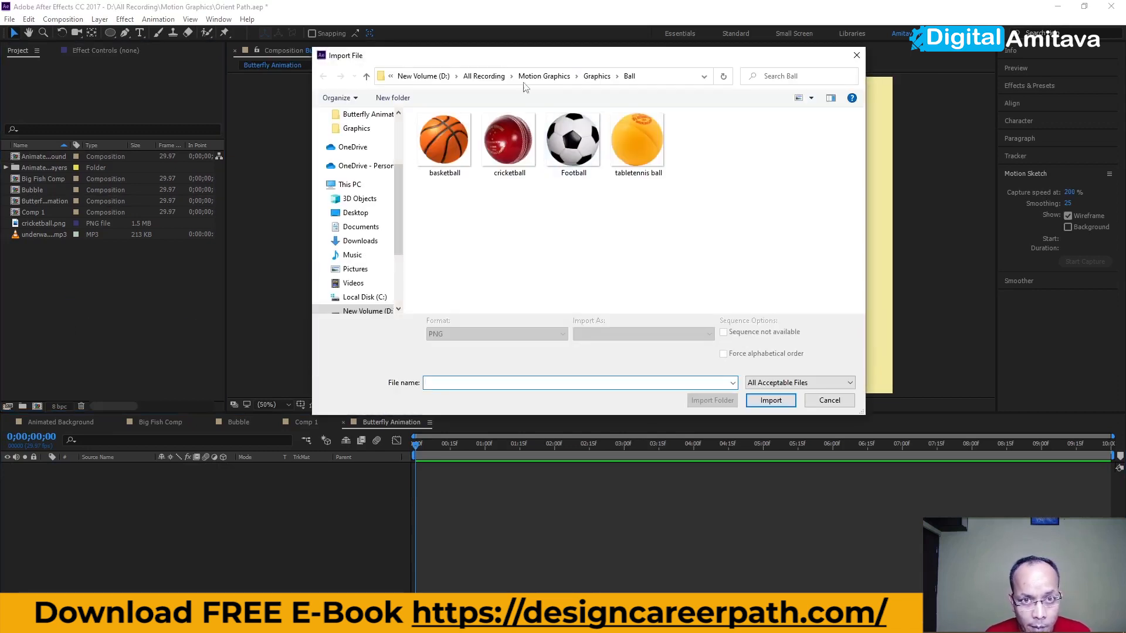
left_click(597, 76)
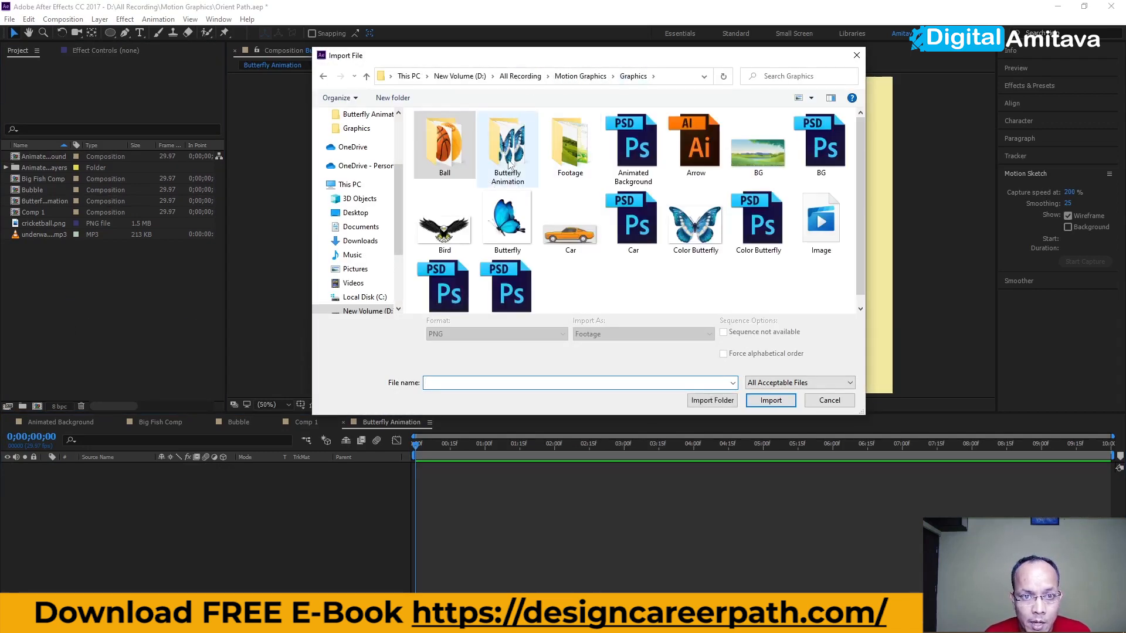
double_click(507, 144)
left_click(461, 176)
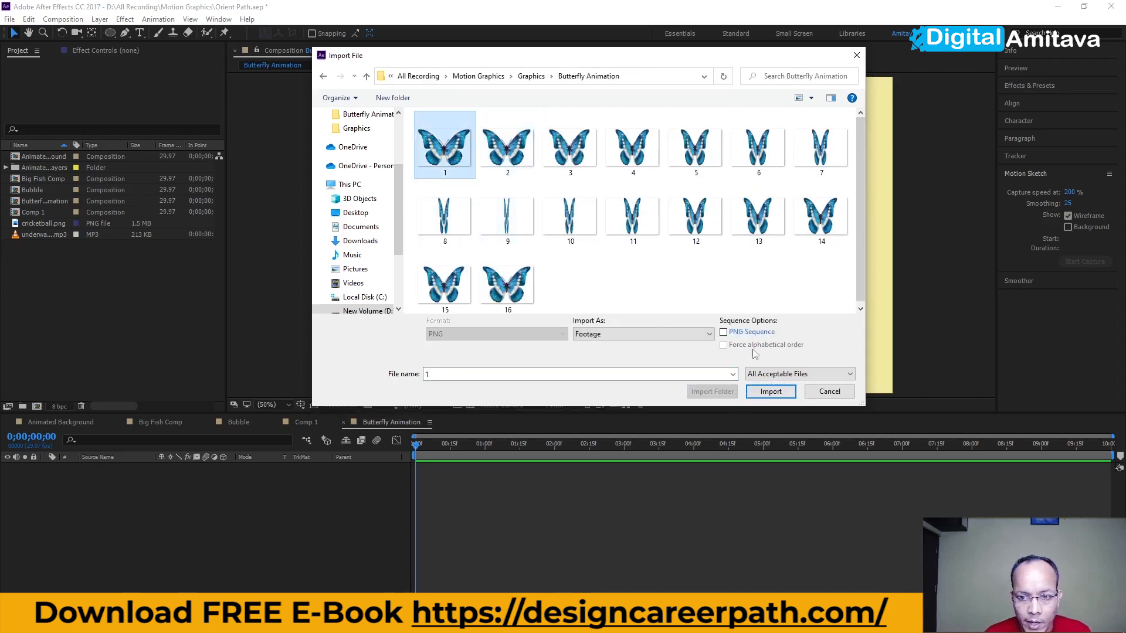
left_click(724, 332)
left_click(770, 391)
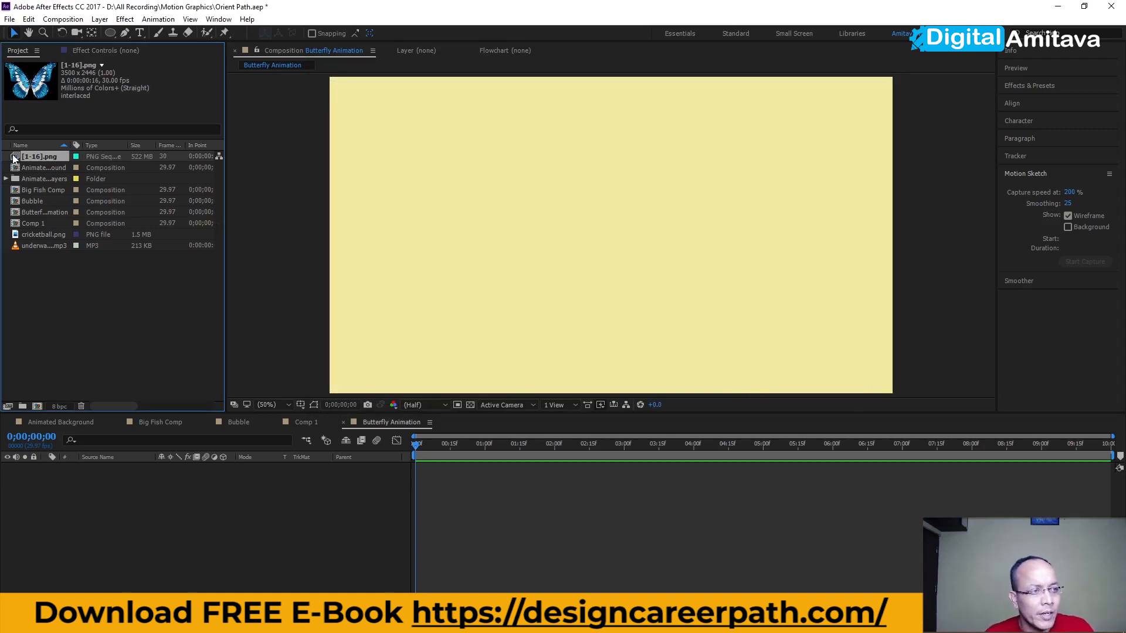
left_click(28, 19)
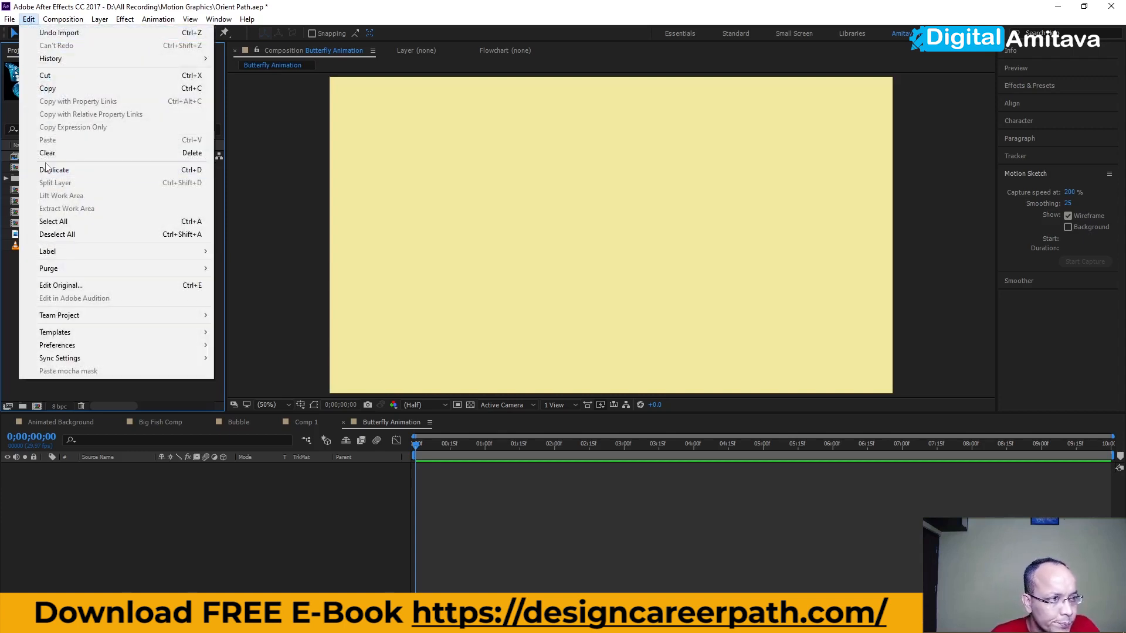
left_click(8, 19)
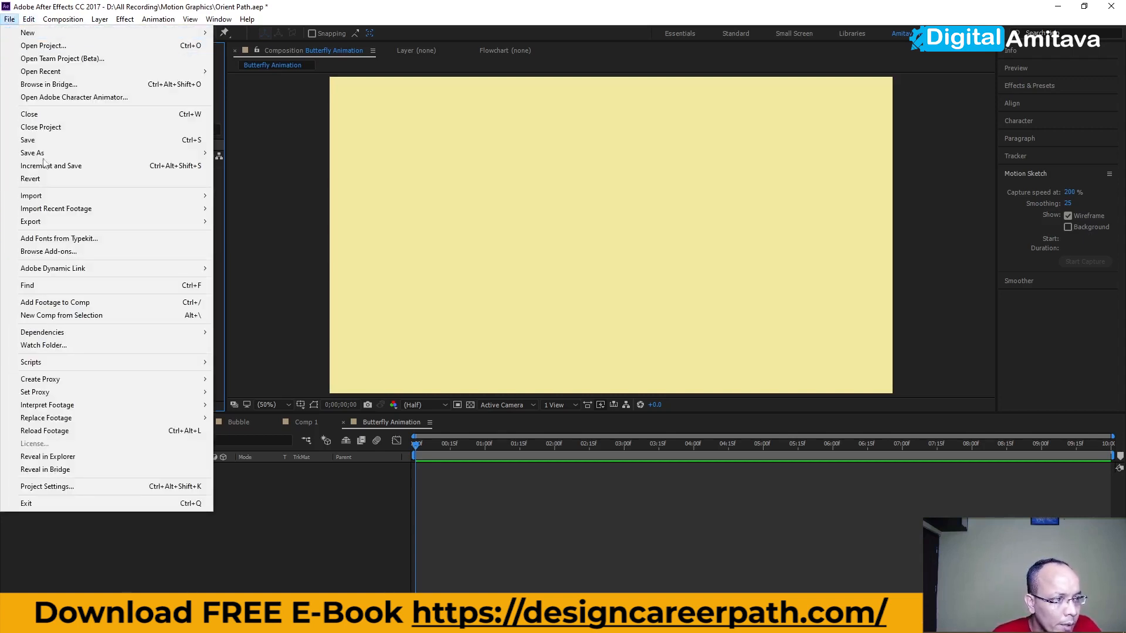
mouse_move(60, 214)
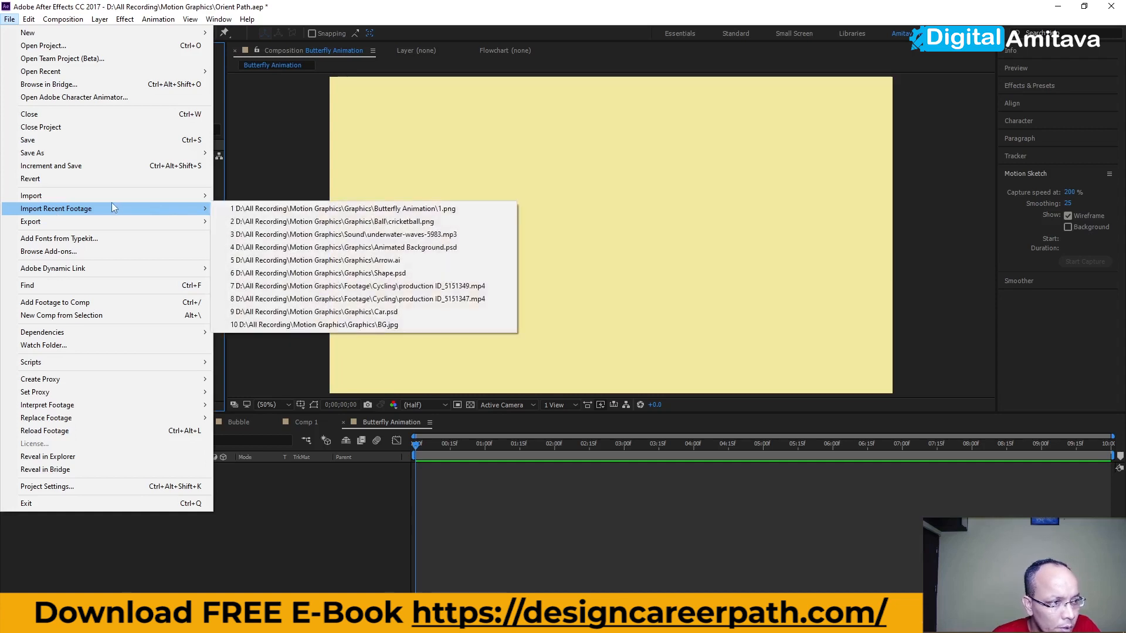
mouse_move(107, 221)
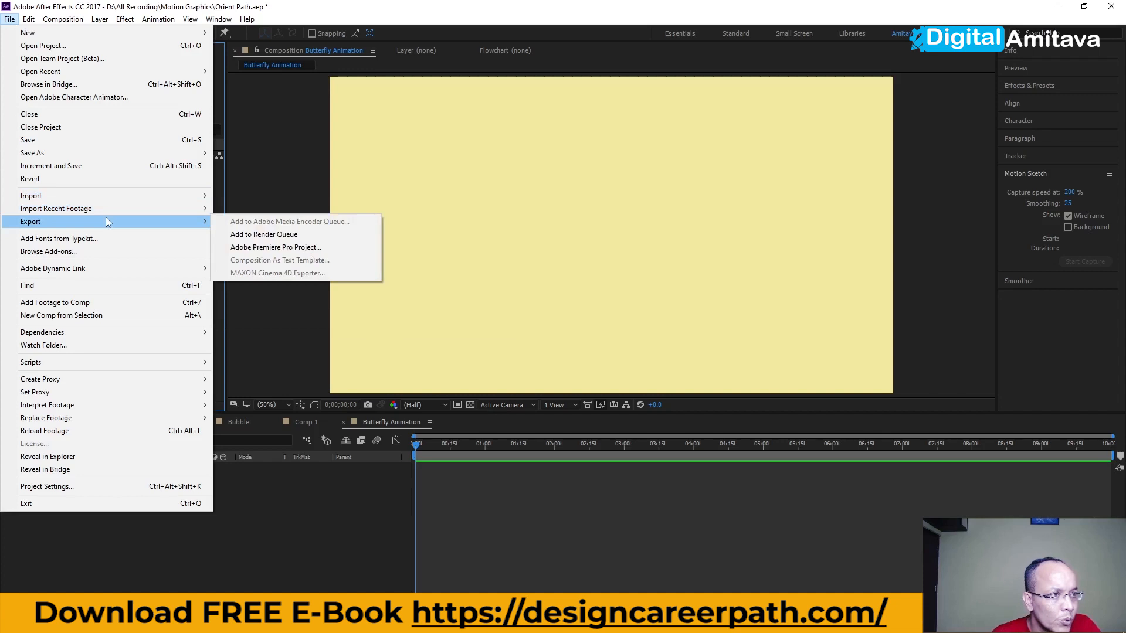
left_click(264, 525)
right_click(41, 160)
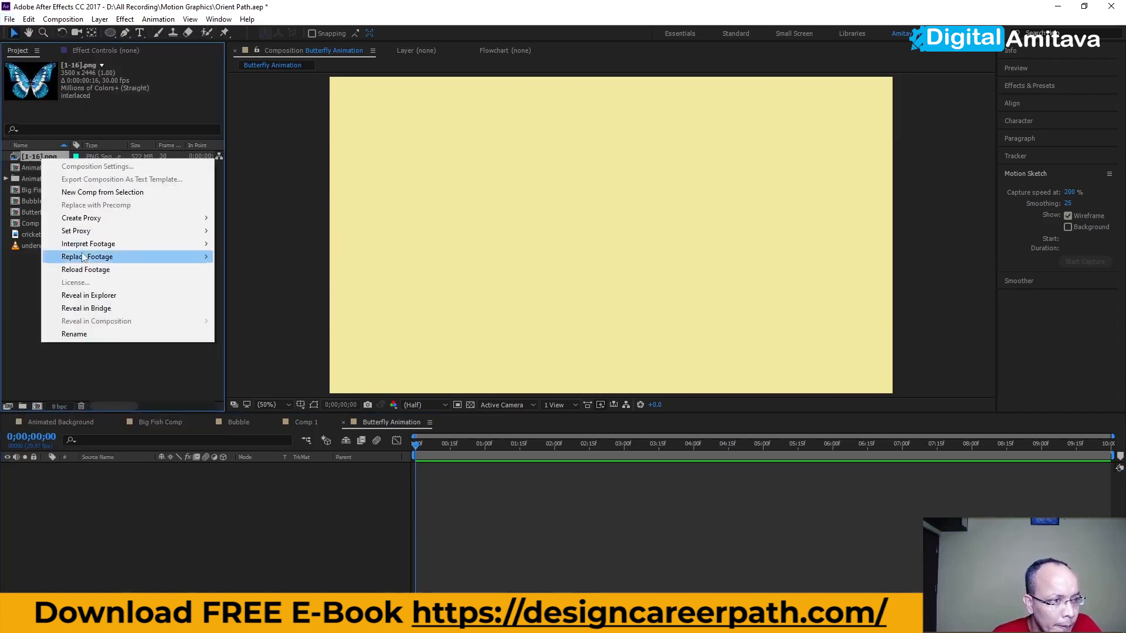
mouse_move(117, 244)
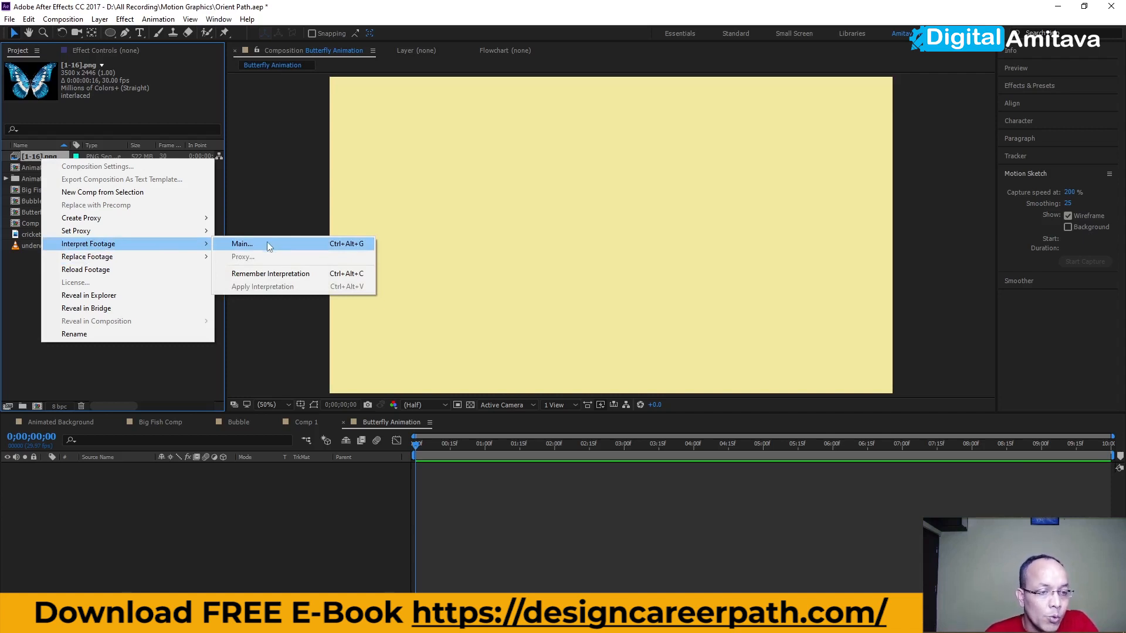
left_click(128, 379)
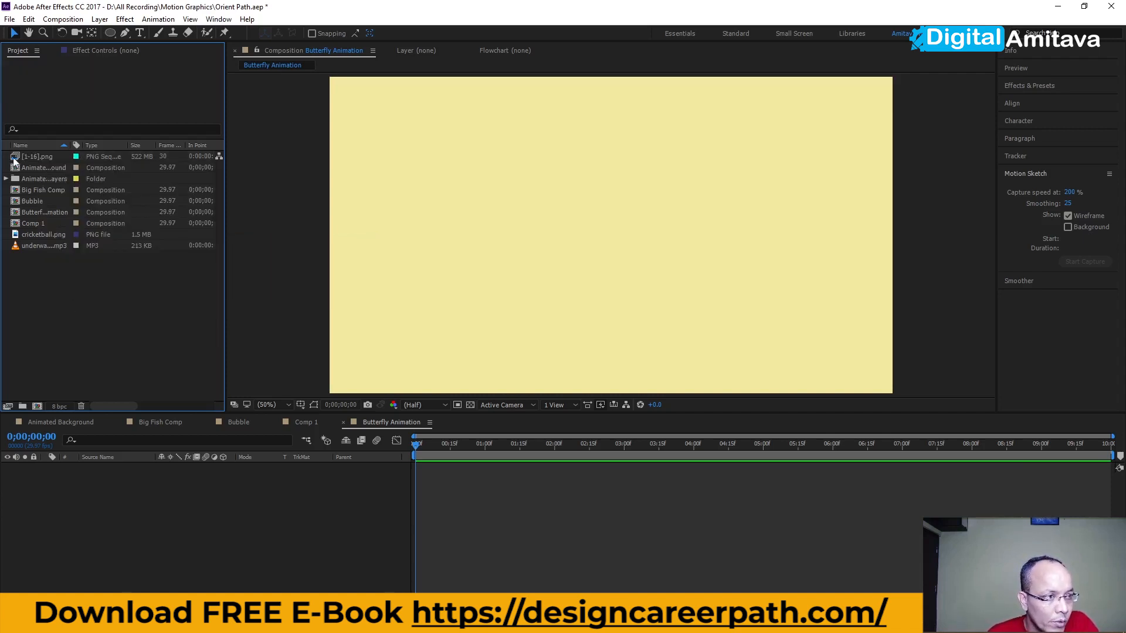
- Place the [1-16].png sequence in the Butterfly Animation composition at 14% scale and preview its playback
left_click_drag(18, 156, 110, 477)
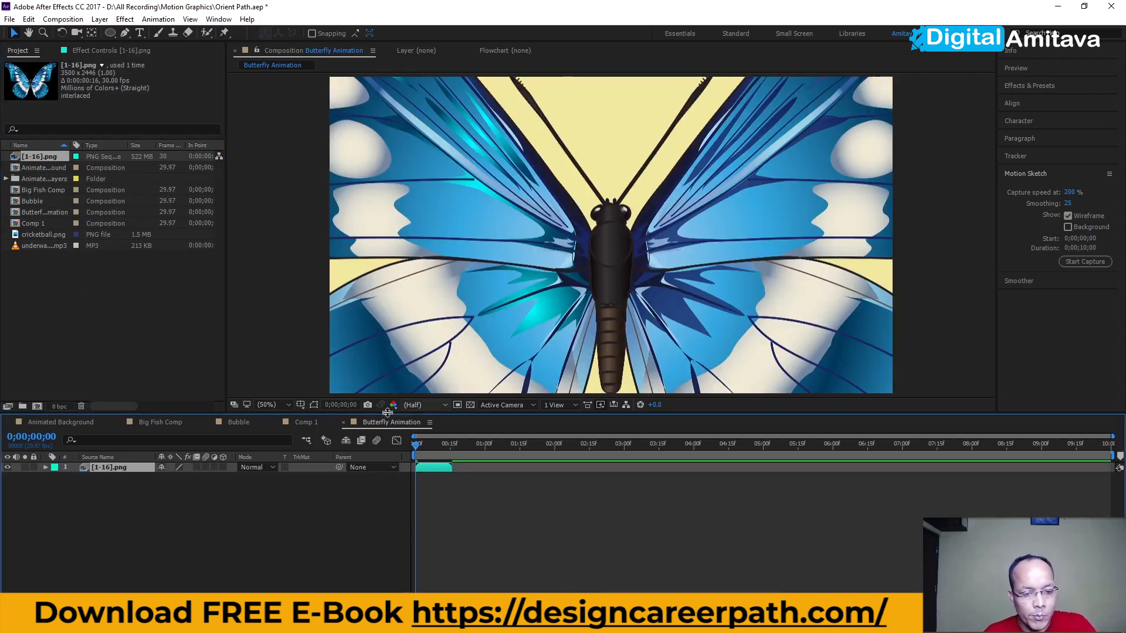
key("s")
left_click_drag(177, 479, 134, 484)
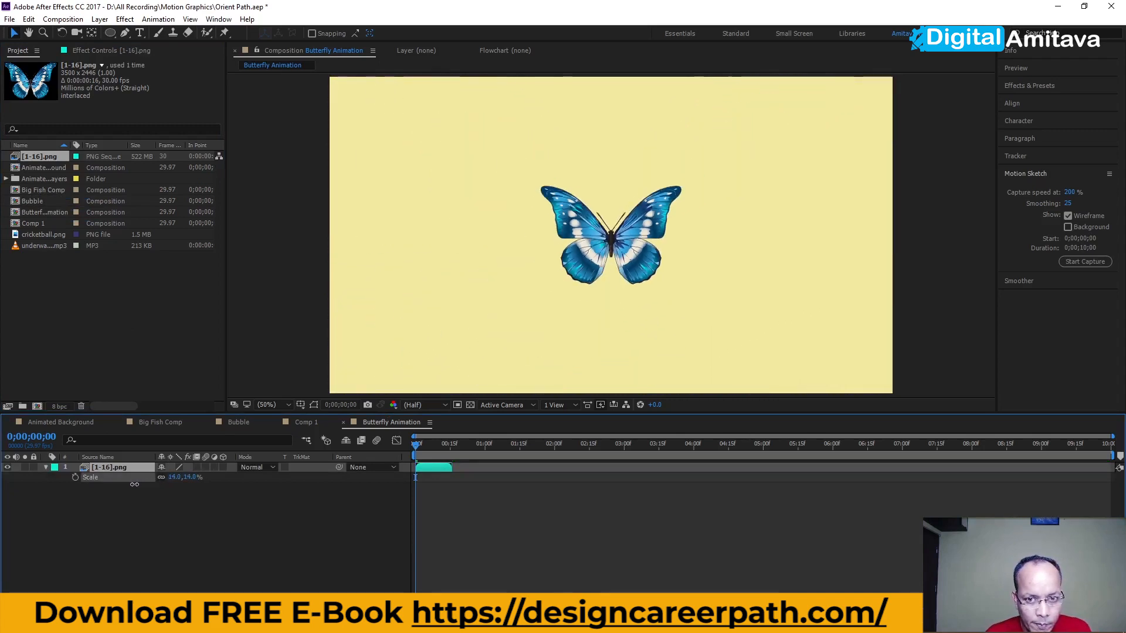
key("space")
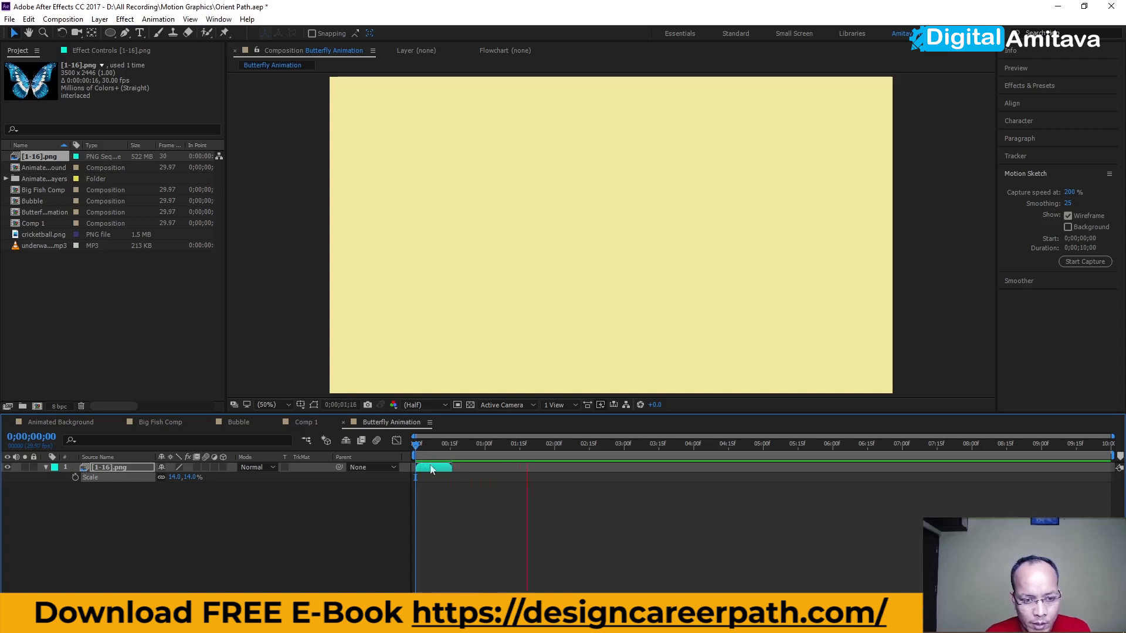
left_click(430, 445)
mouse_move(430, 445)
left_mouse_down()
mouse_move(459, 445)
mouse_move(412, 450)
left_mouse_up()
left_click(97, 502)
left_click(83, 467)
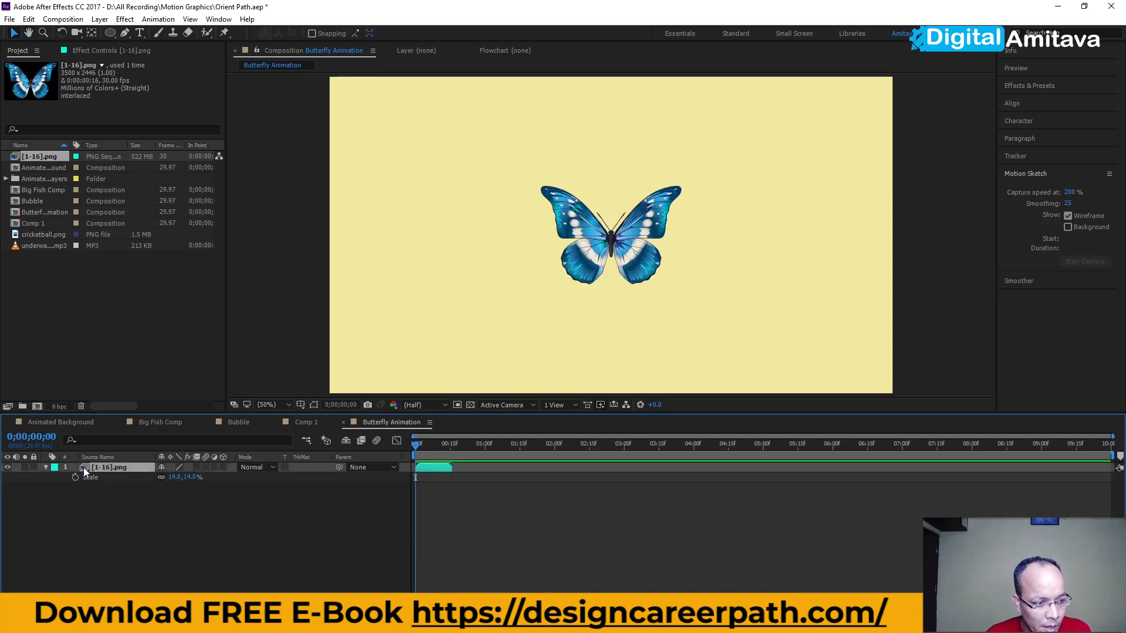
- Delete the [1-16].png layer from the Butterfly Animation composition
right_click(15, 159)
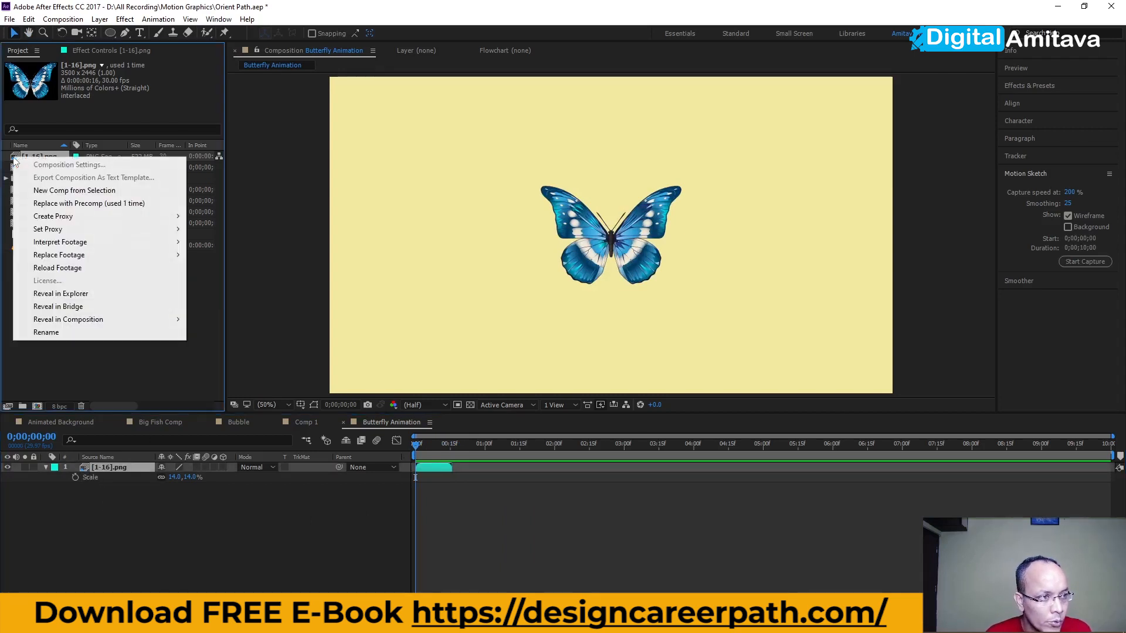
left_click(110, 379)
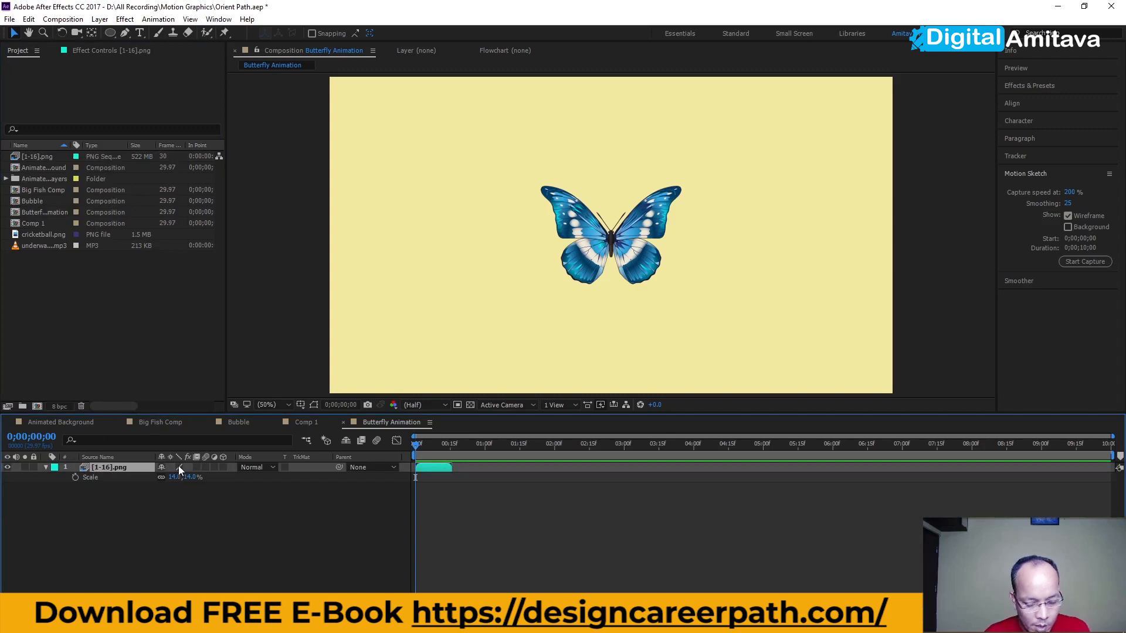
key("Delete")
- Set the [1-16].png footage interpretation to loop 30 times
right_click(15, 157)
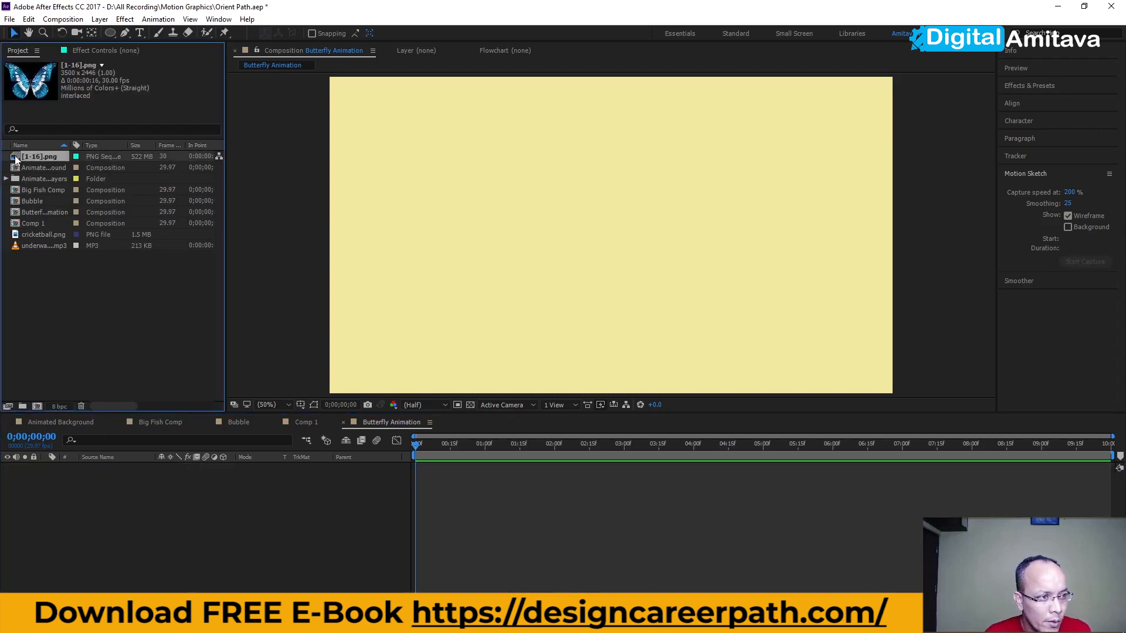
mouse_move(61, 244)
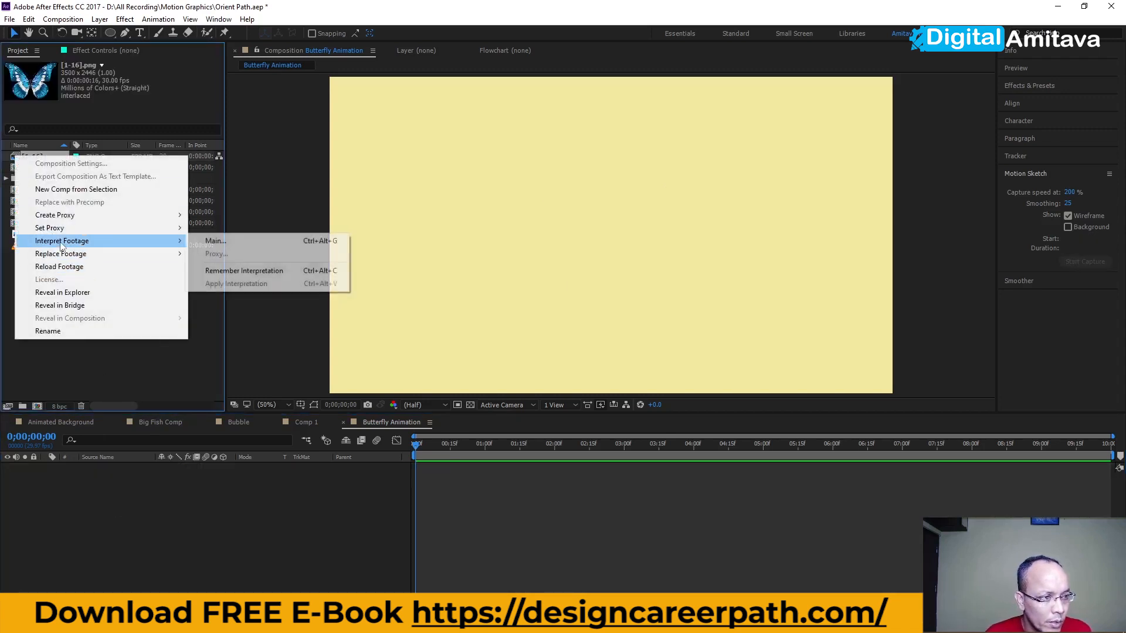
left_click(215, 241)
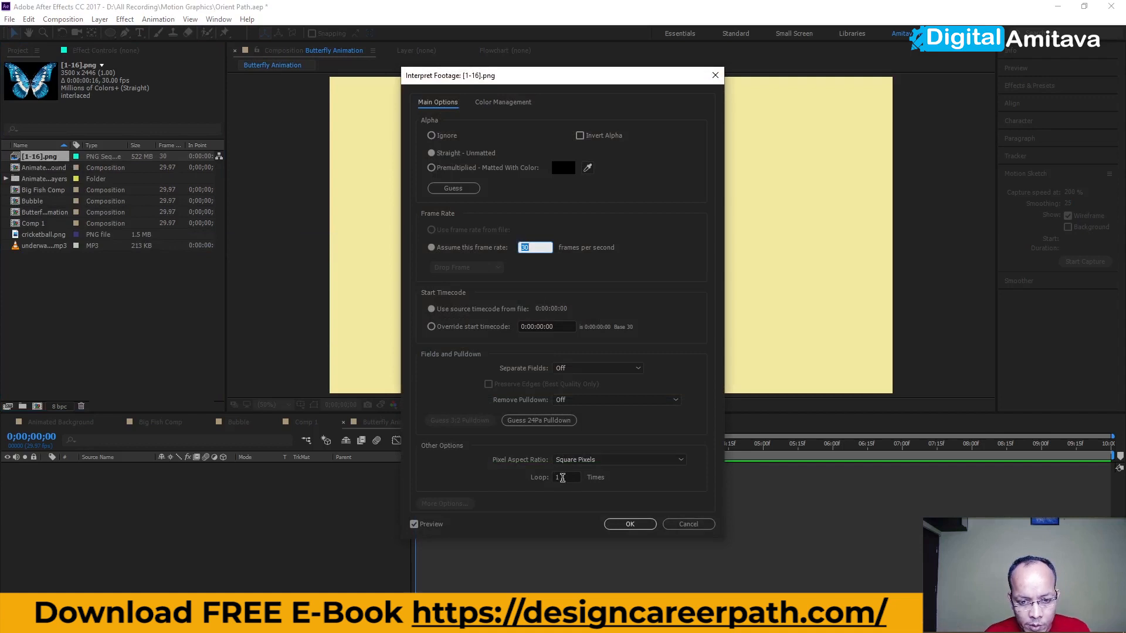
left_click(558, 478)
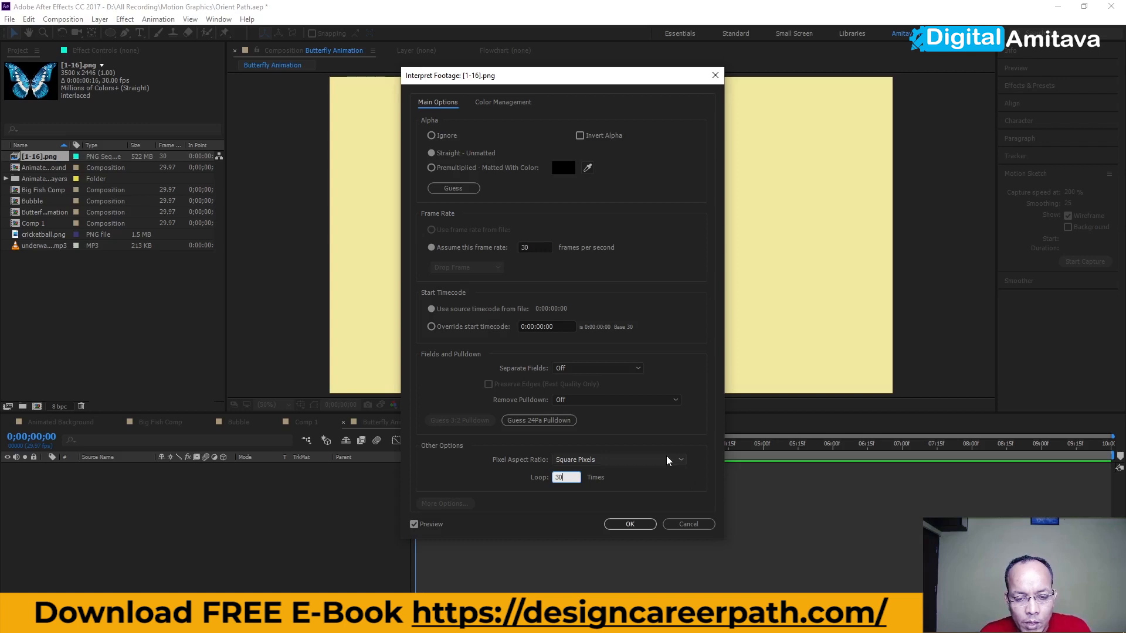
left_click(641, 527)
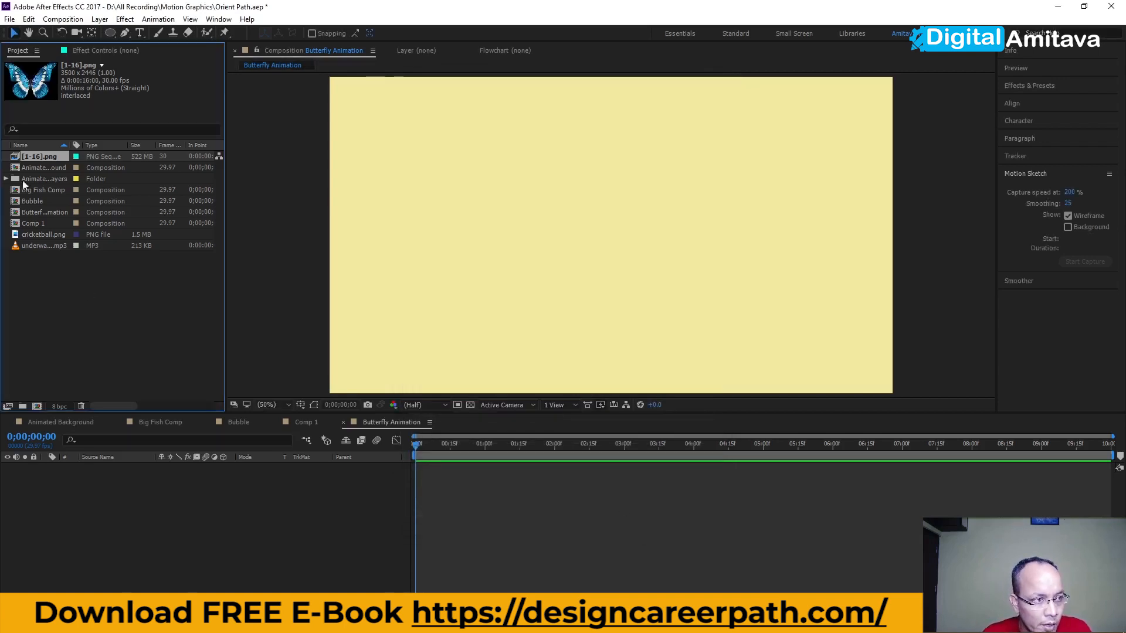
- Add the looped [1-16].png sequence to the Butterfly Animation composition, scale it to 8%, and preview the flapping
left_click_drag(122, 388, 144, 485)
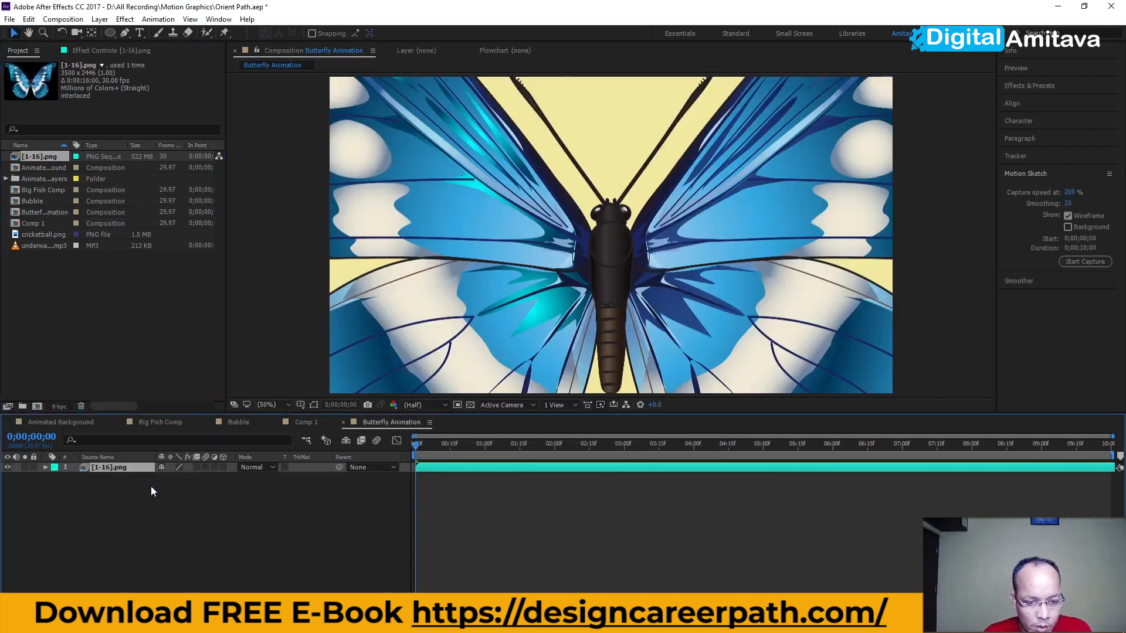
key("s")
left_click_drag(176, 479, 128, 485)
key("space")
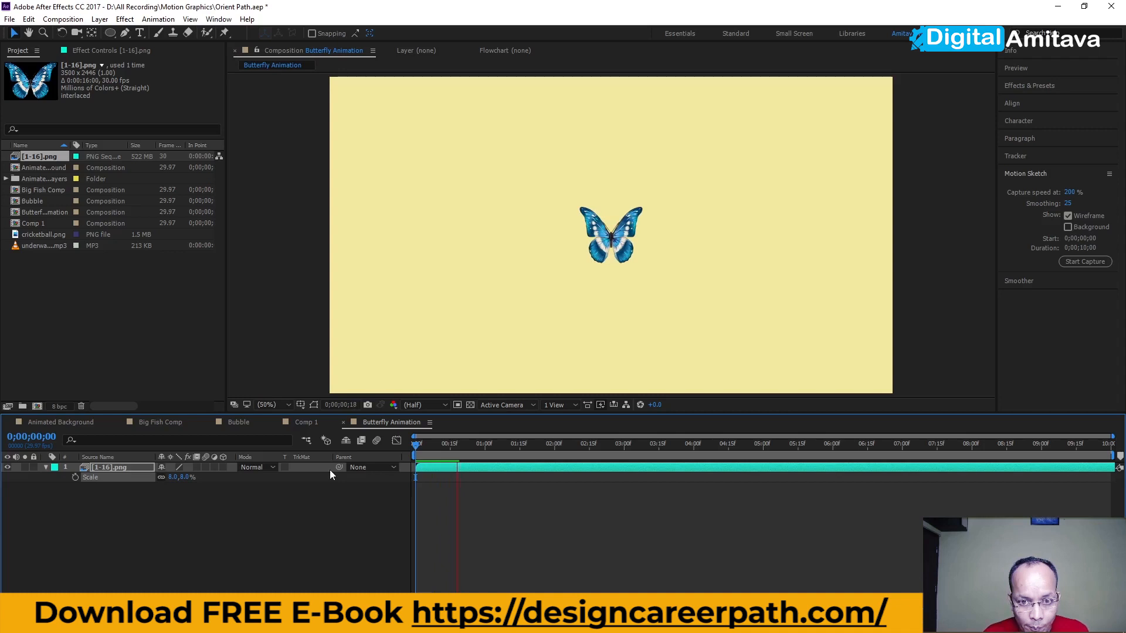
key("space")
- Set the butterfly layer's time stretch factor to 50 and preview the faster flapping from the start
left_click(29, 604)
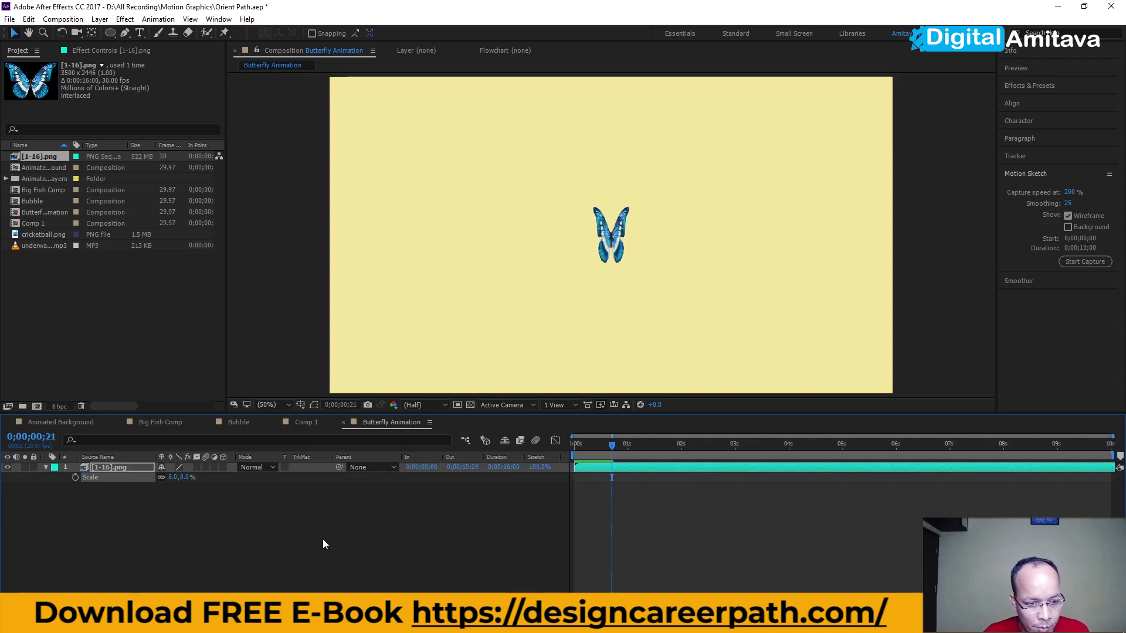
left_click(539, 469)
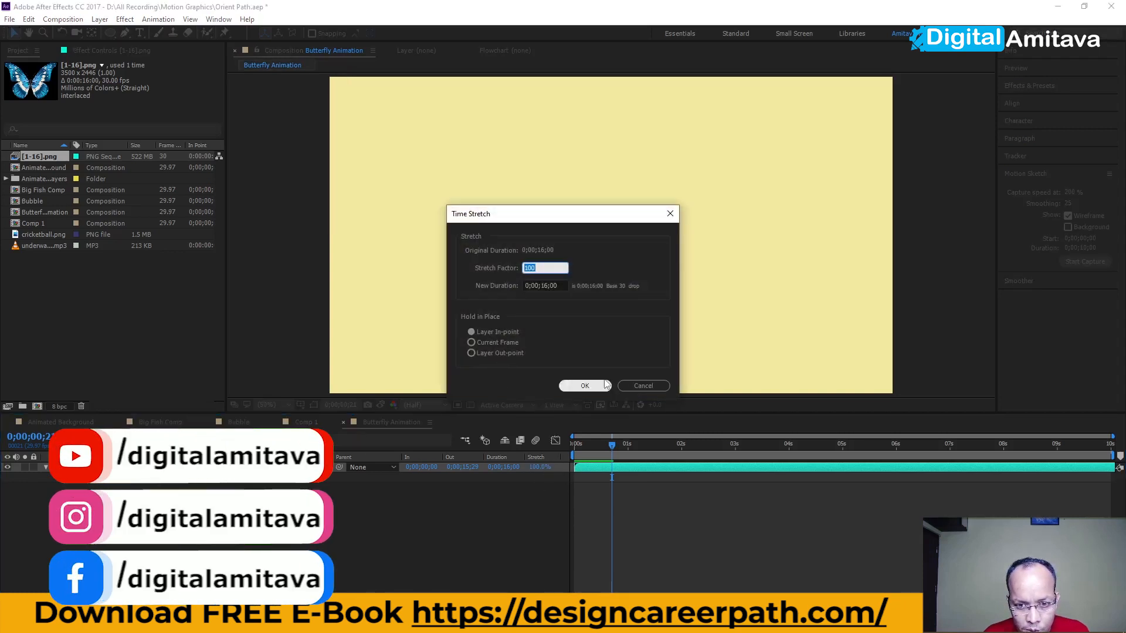
type("50")
left_click(583, 385)
left_click_drag(611, 445, 573, 445)
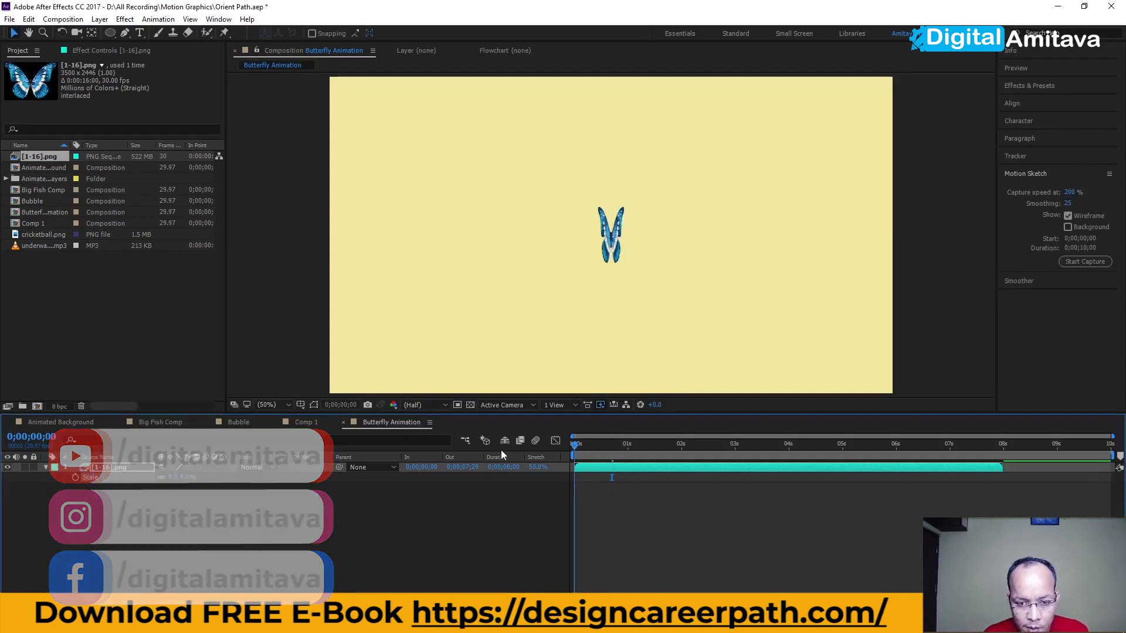
key("space")
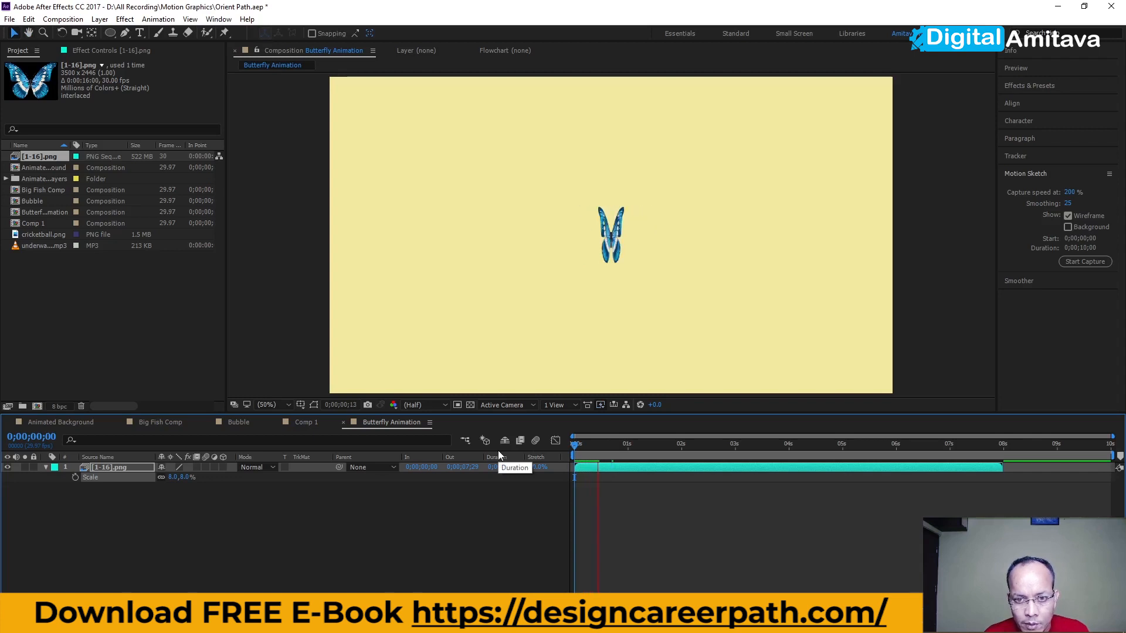
key("space")
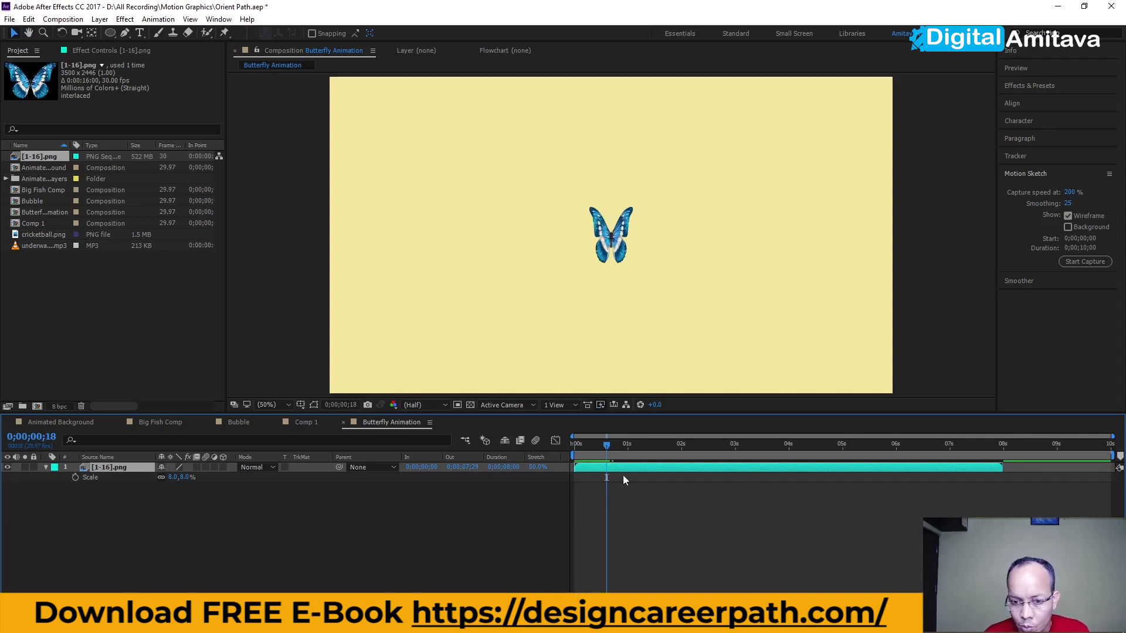
- Set the [1-16].png footage interpretation to loop 50 times
right_click(37, 160)
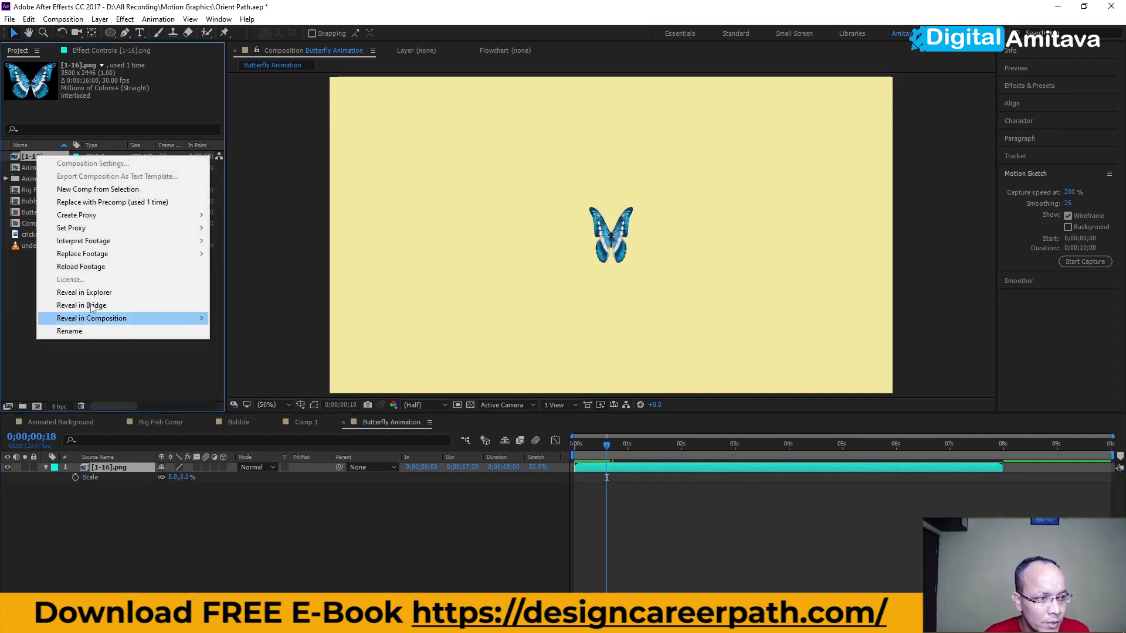
mouse_move(125, 249)
left_click(238, 240)
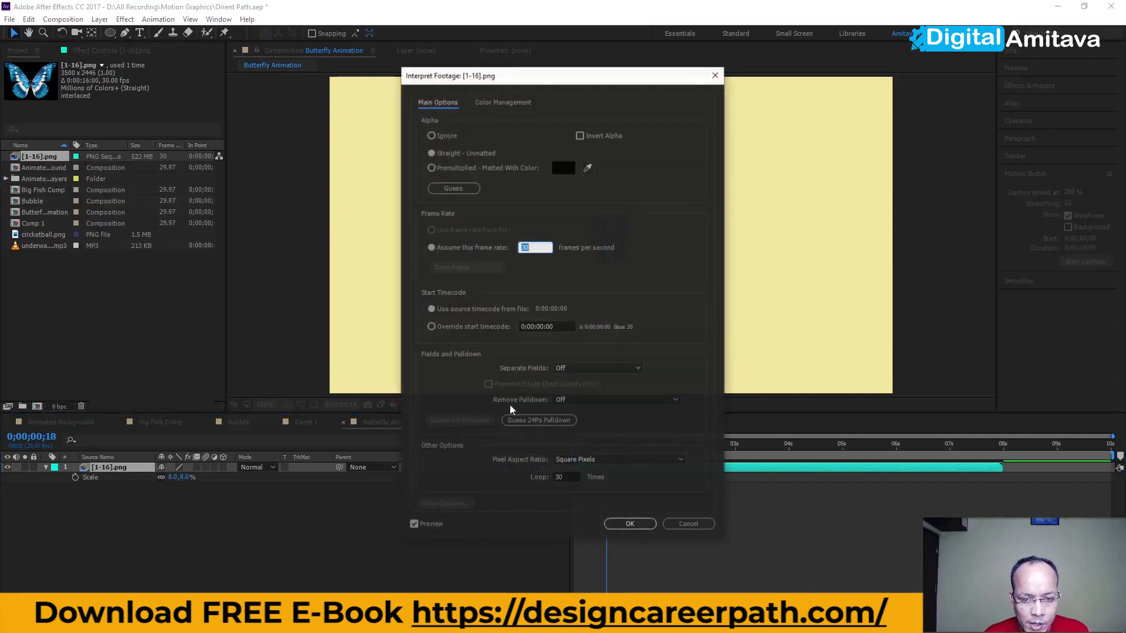
left_click(561, 476)
left_click_drag(562, 476, 545, 476)
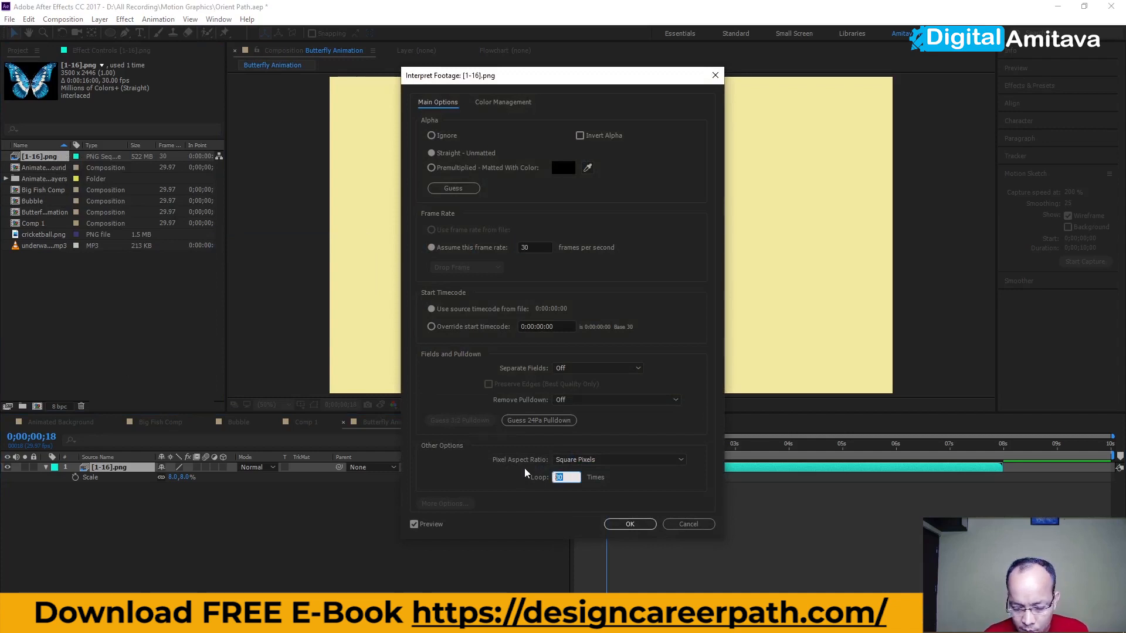
type("50")
left_click(628, 524)
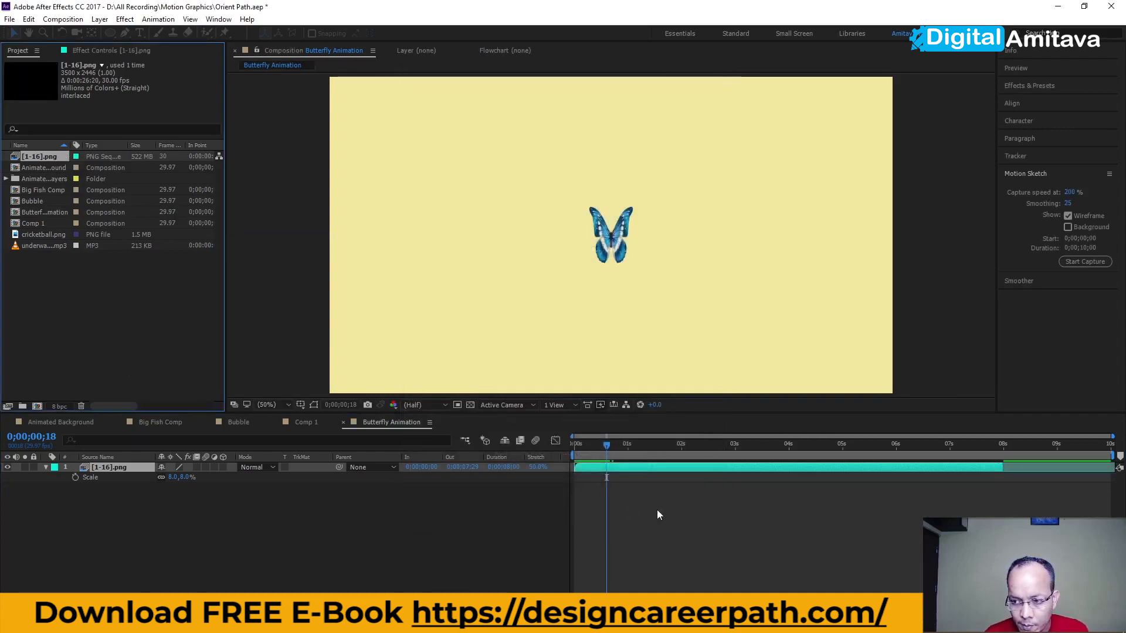
- Extend the butterfly layer to the end of the composition and move the butterfly to the frame's lower-left corner, about 114, 980
left_click_drag(1003, 469, 1115, 467)
left_click_drag(606, 451, 574, 449)
key("space")
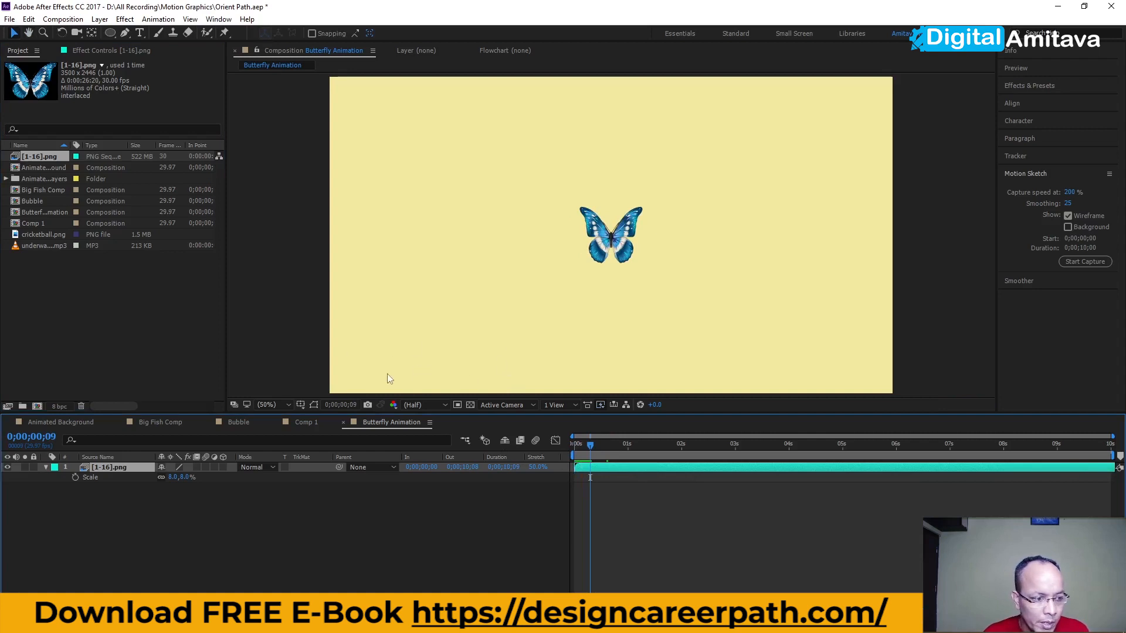
key("p")
left_click_drag(619, 239, 371, 366)
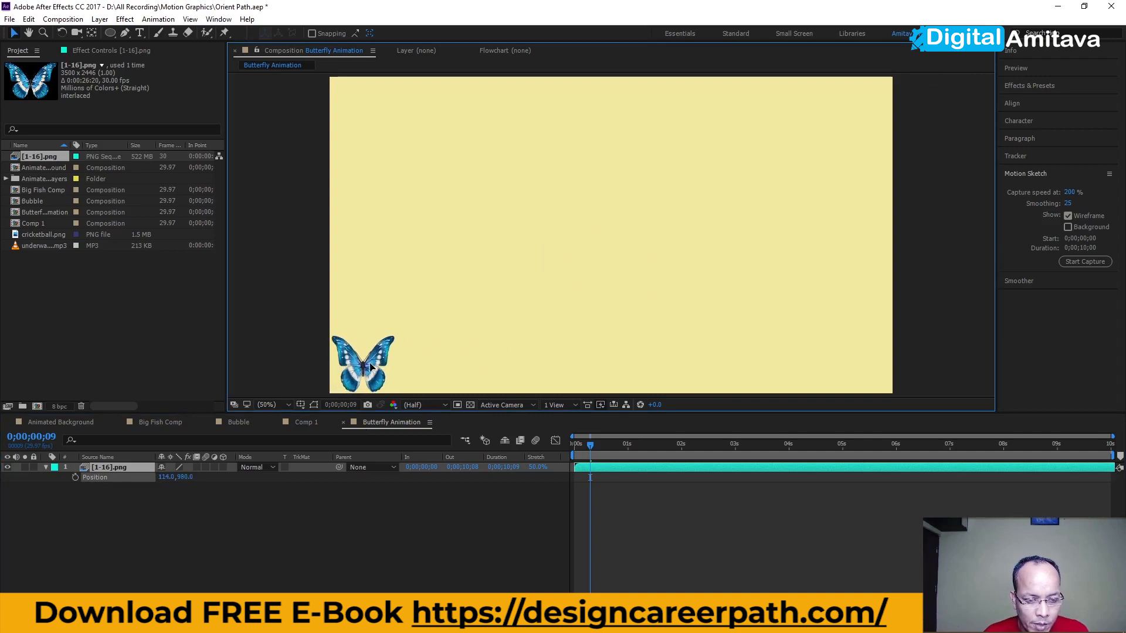
- Try a Motion Sketch capture of the butterfly's path at 200% capture speed, preview it, and undo it
left_click(1084, 262)
left_click(1085, 262)
mouse_move(362, 371)
left_mouse_down()
mouse_move(403, 314)
mouse_move(432, 302)
mouse_move(557, 301)
mouse_move(607, 241)
mouse_move(647, 218)
mouse_move(772, 237)
left_mouse_up()
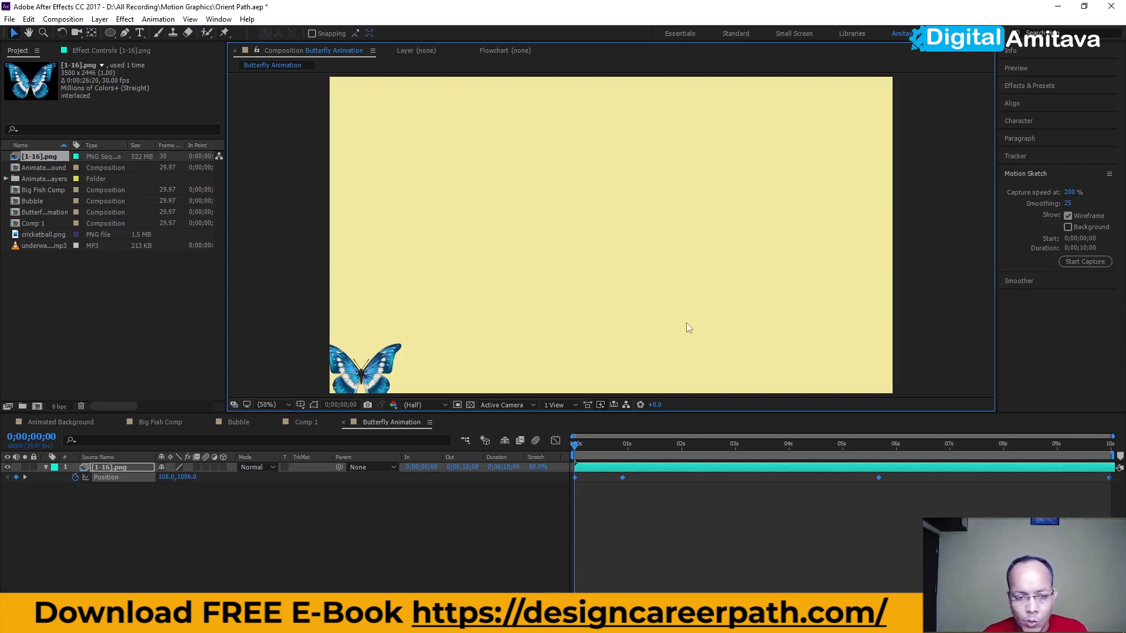
key("space")
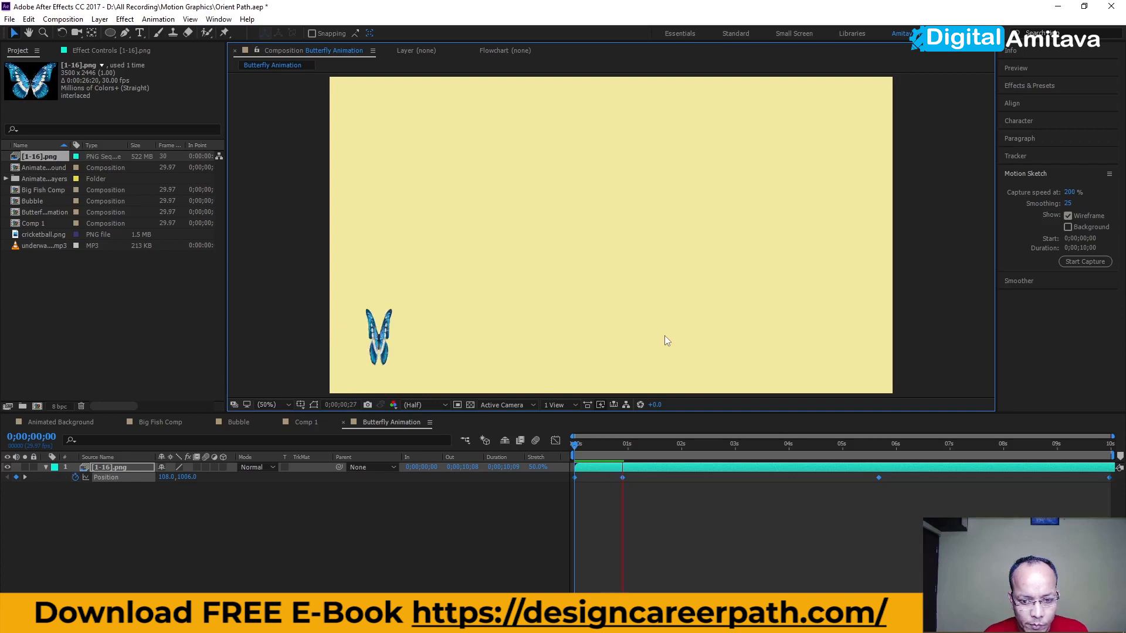
key("space")
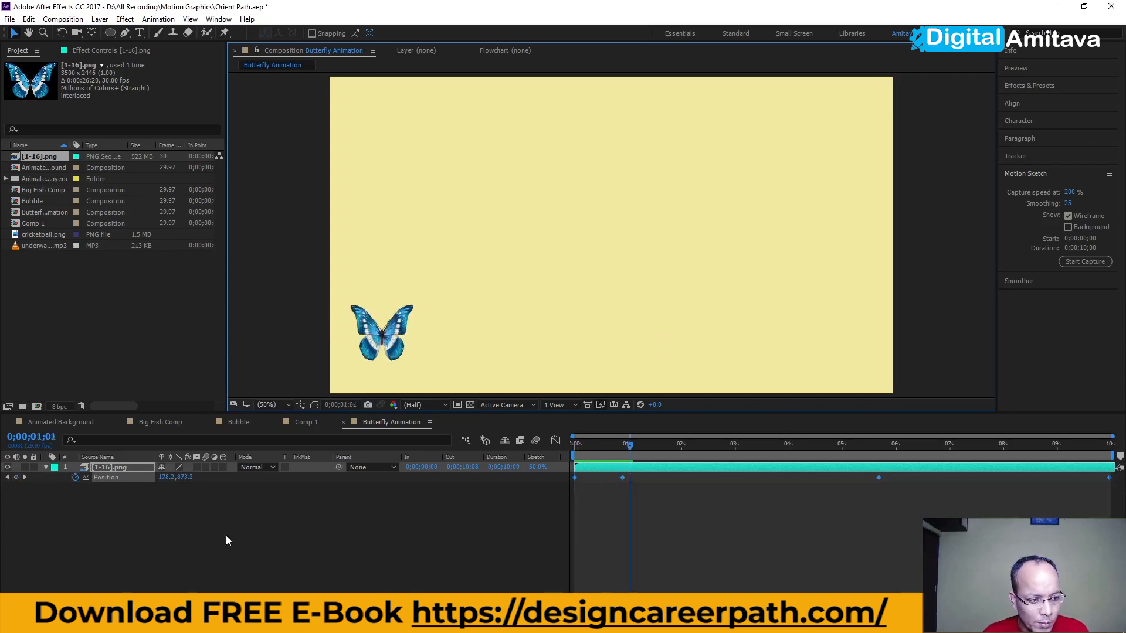
key("ctrl+z")
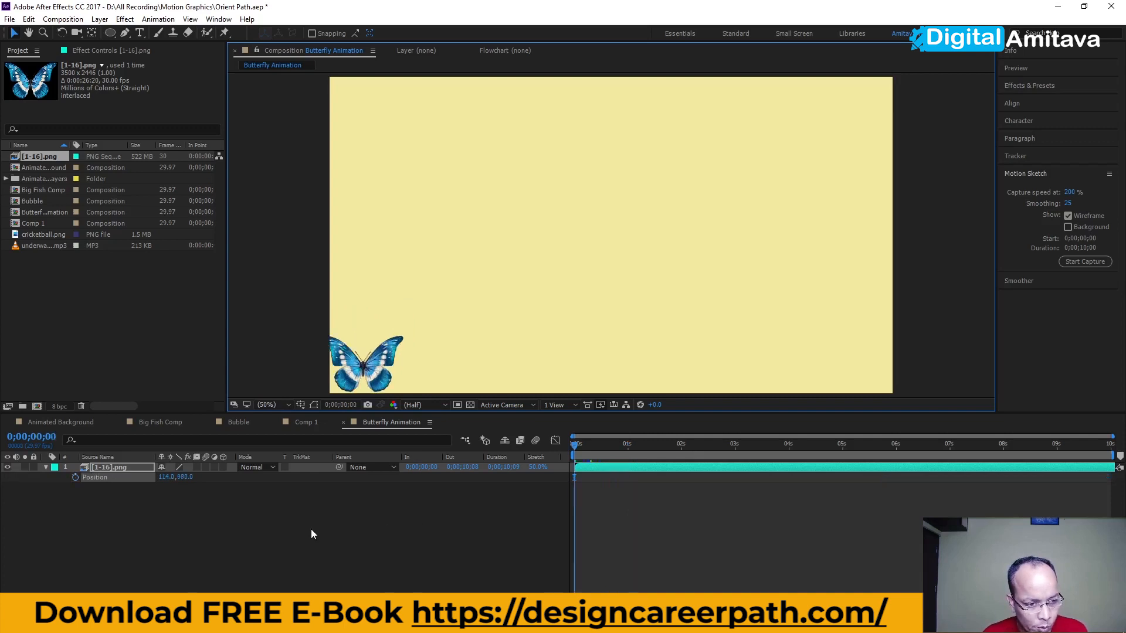
- Set the Motion Sketch capture speed to 100% and record the butterfly's flight path from the frame's lower-left corner out past its right edge
left_click(1069, 193)
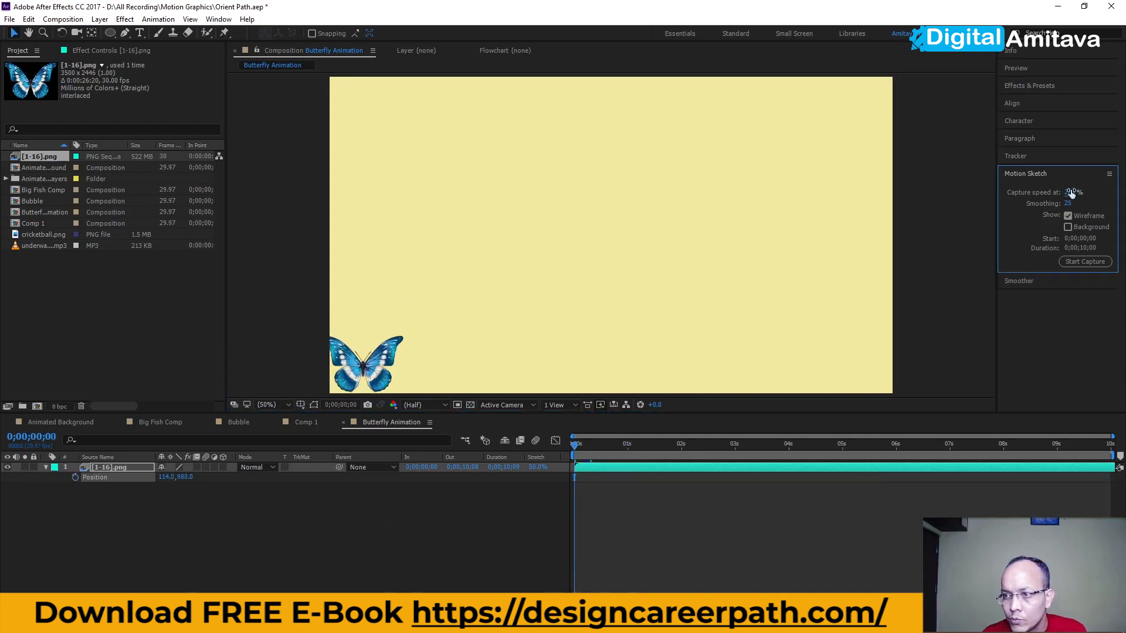
type("100")
key("Return")
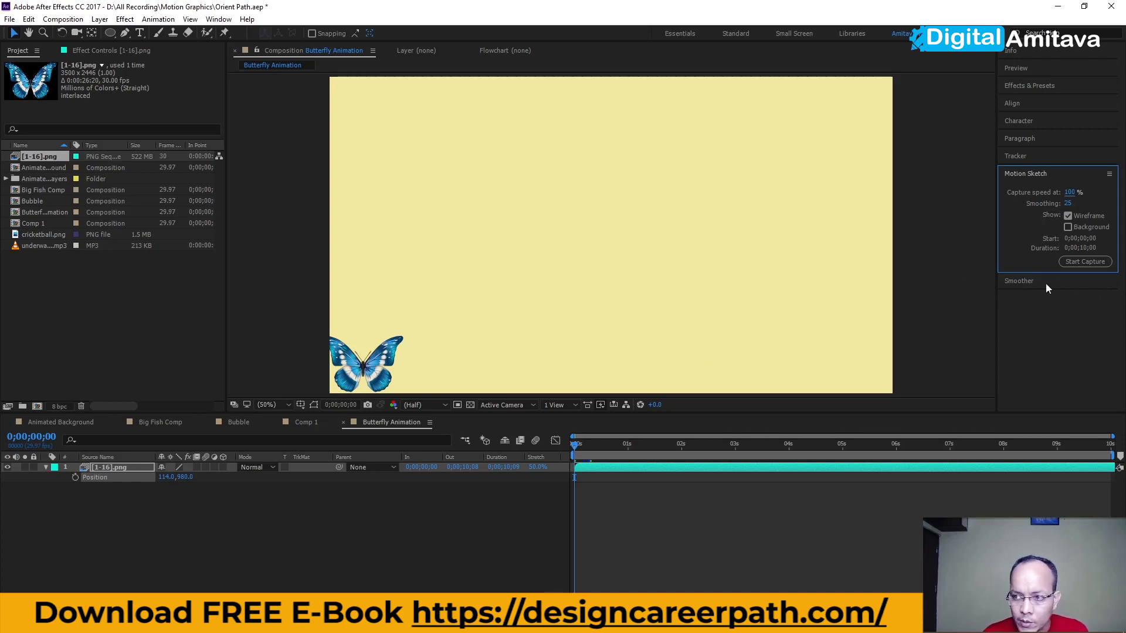
left_click(1071, 262)
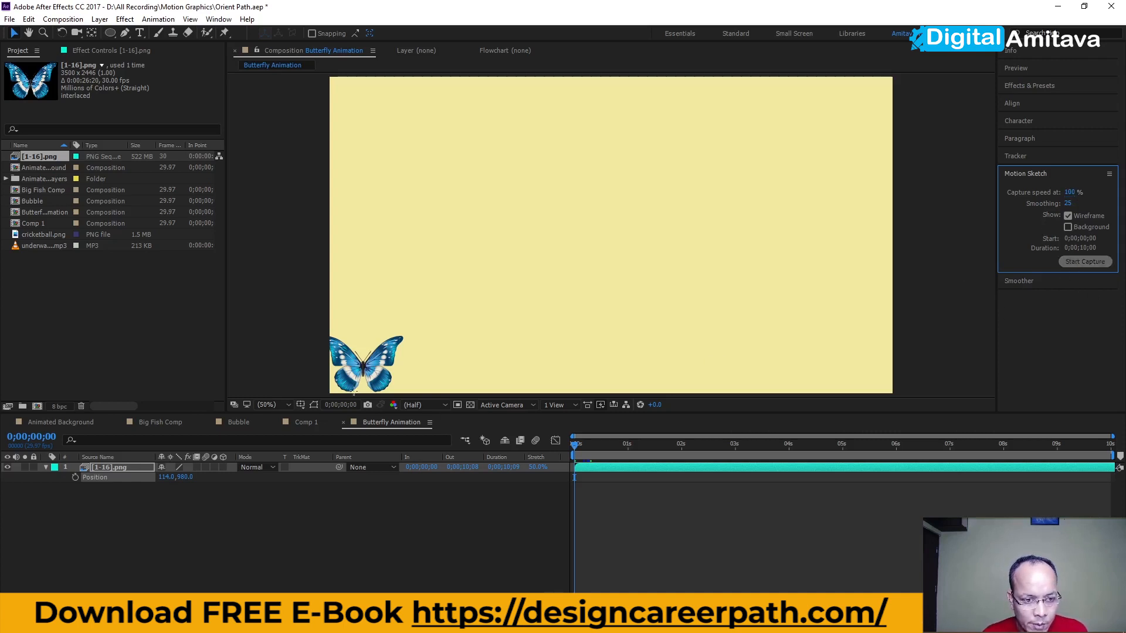
mouse_move(353, 377)
left_mouse_down()
mouse_move(387, 335)
mouse_move(430, 319)
mouse_move(537, 340)
mouse_move(619, 267)
mouse_move(659, 253)
mouse_move(743, 288)
mouse_move(819, 177)
mouse_move(843, 167)
mouse_move(910, 181)
mouse_move(930, 160)
left_mouse_up()
left_click(922, 490)
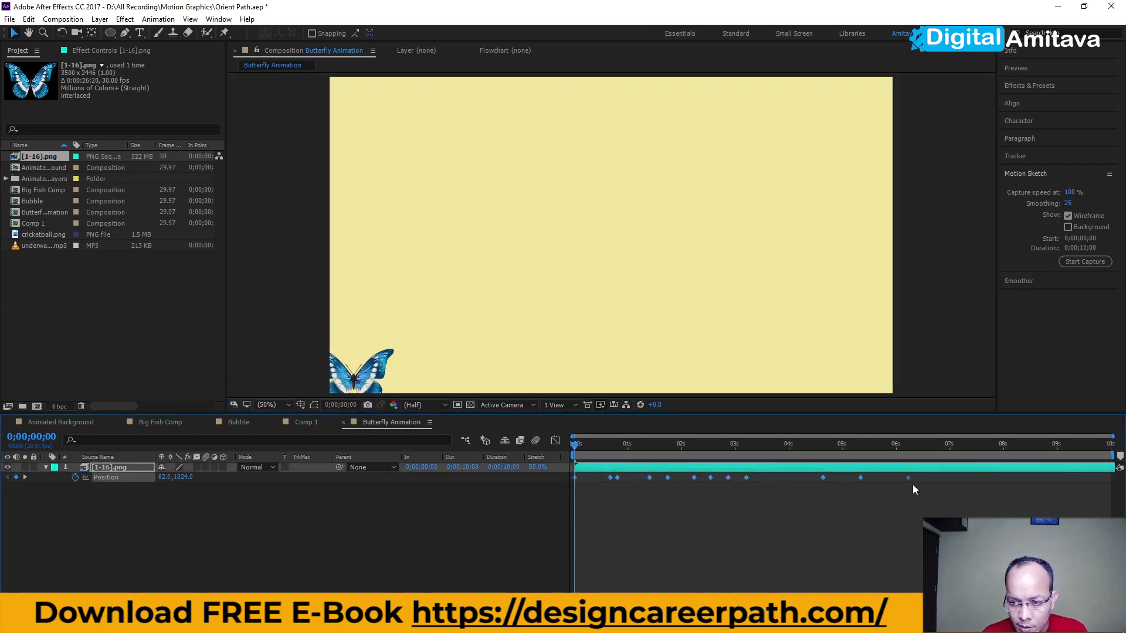
- Stretch the butterfly's position keyframes proportionally so the last one sits at the 10-second mark, and preview the flight
left_click_drag(909, 478, 1112, 478)
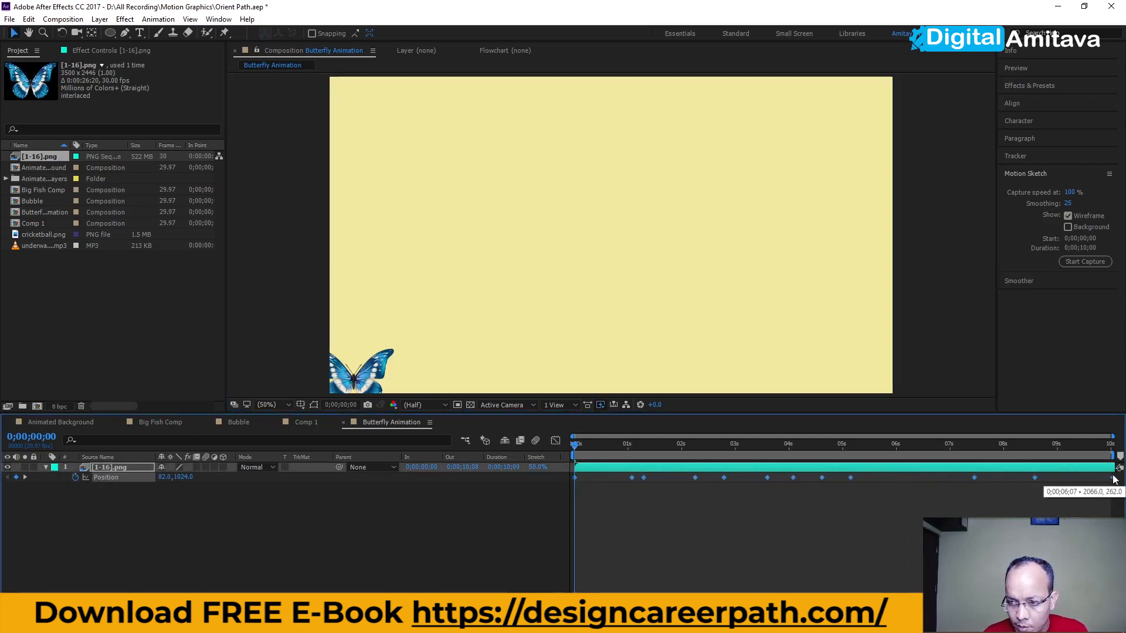
key("space")
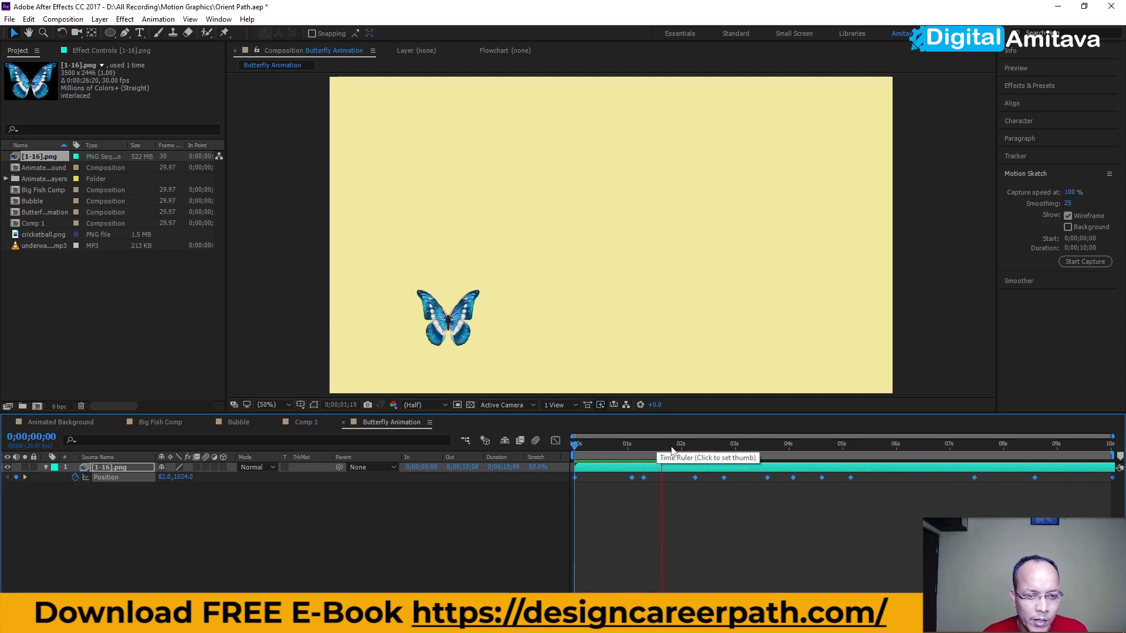
key("space")
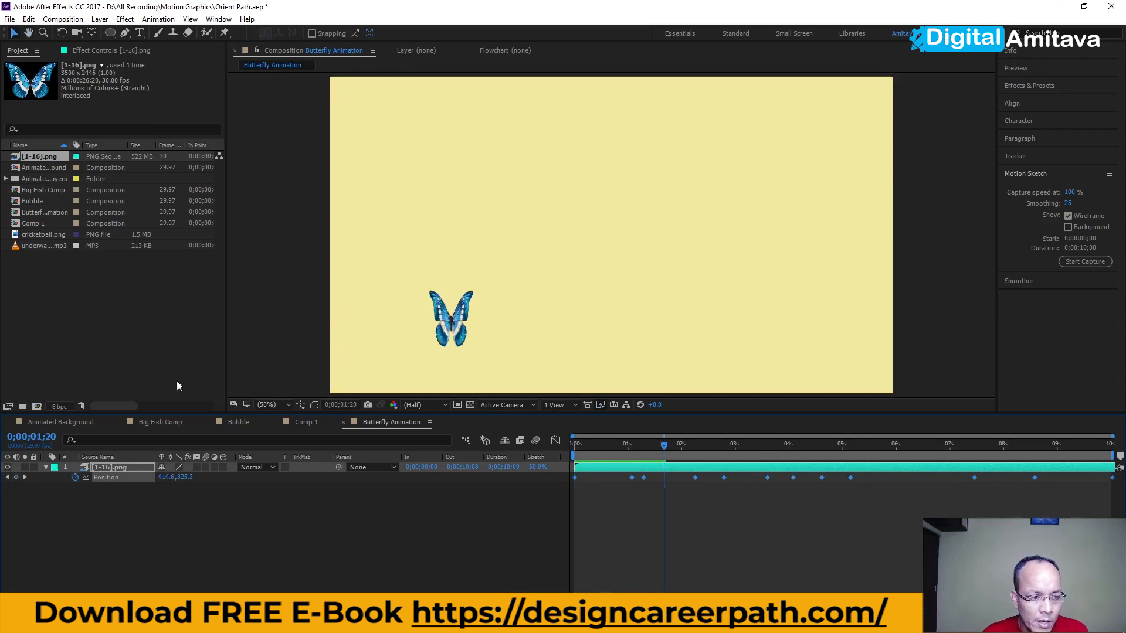
- Set the butterfly layer's auto-orientation to Orient Along Path
left_click(99, 19)
mouse_move(176, 157)
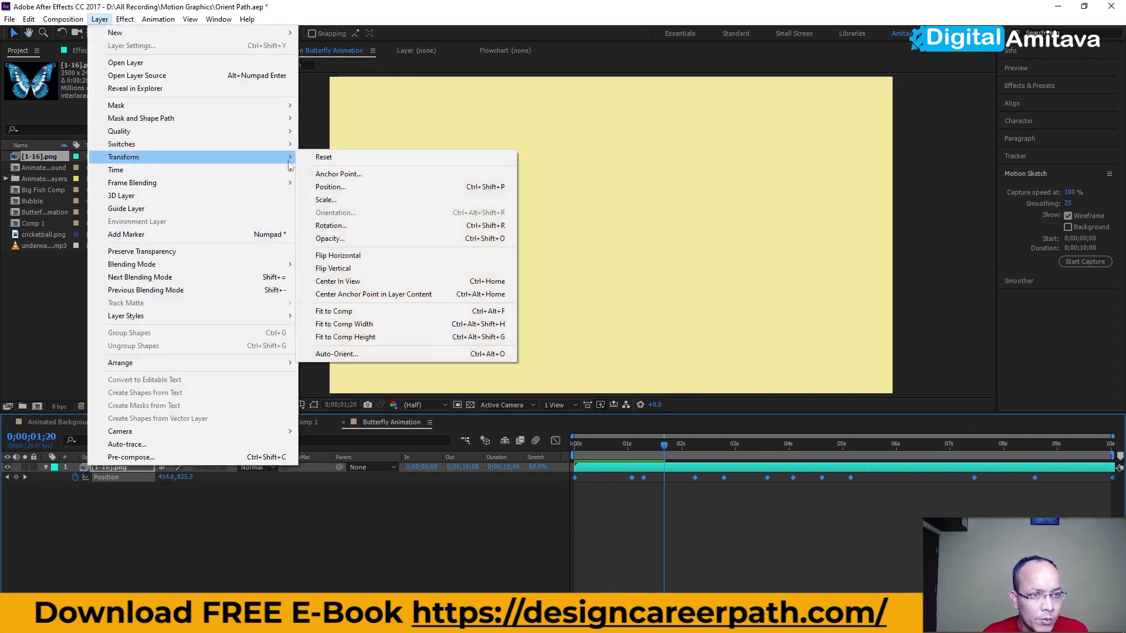
left_click(349, 354)
left_click(470, 297)
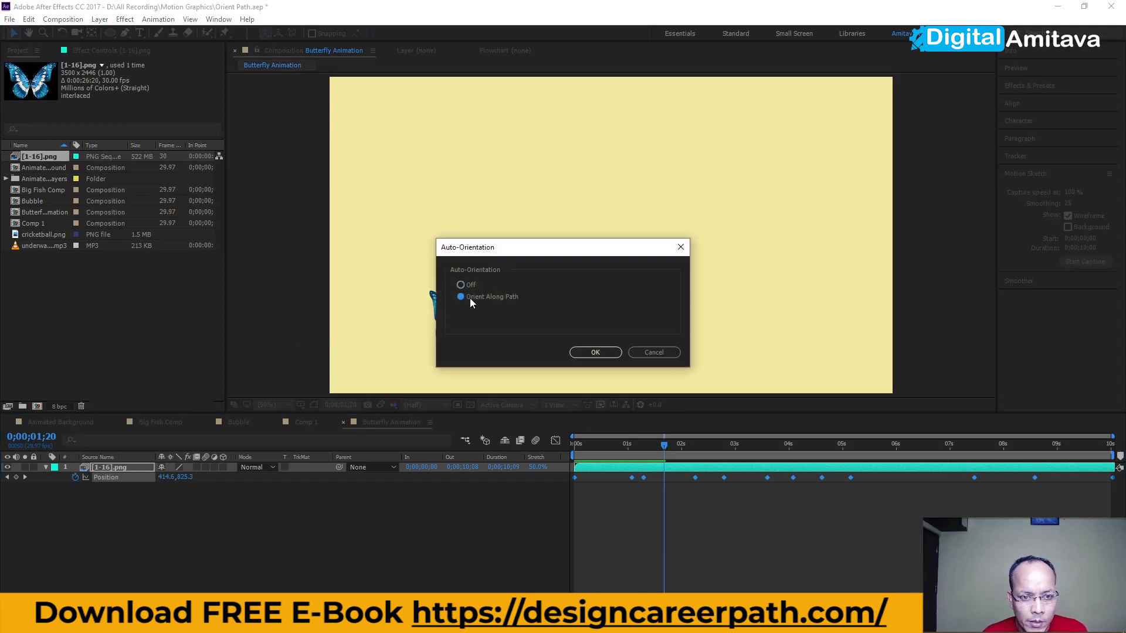
left_click(594, 353)
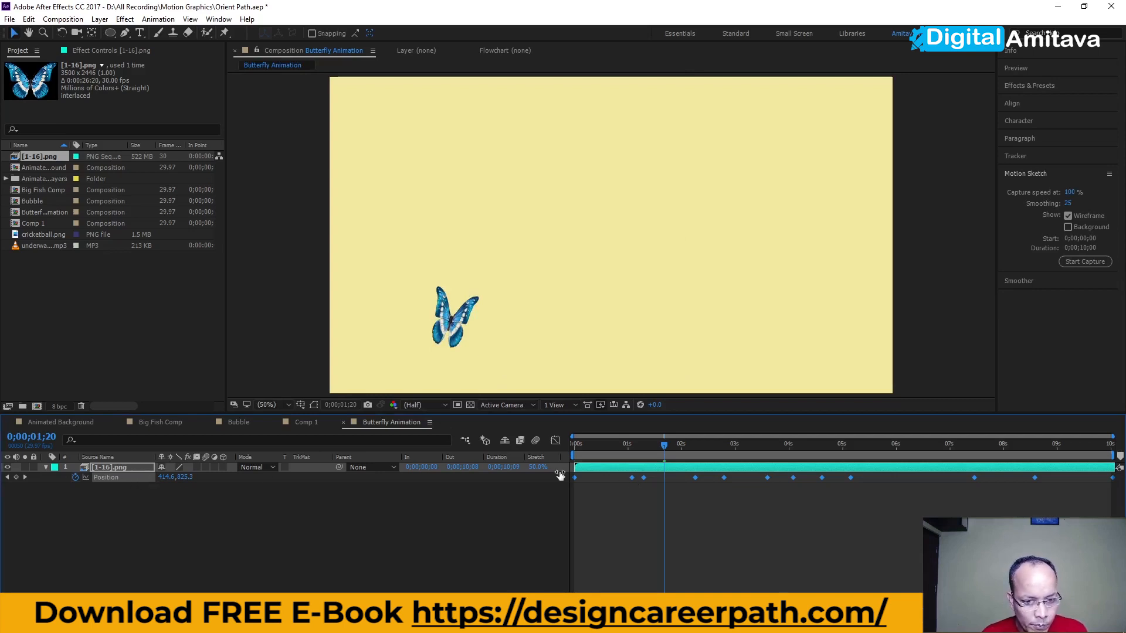
- Set the butterfly layer's rotation to 102° at the first frame so its head faces the flight direction, and preview the animation
left_click_drag(663, 444, 546, 449)
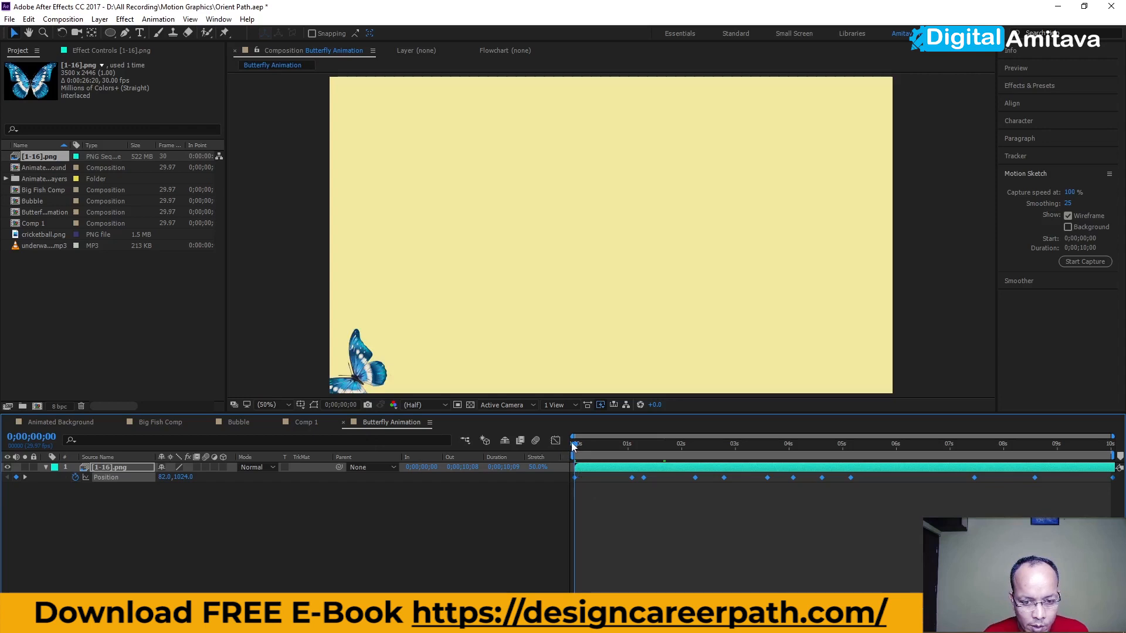
key("r")
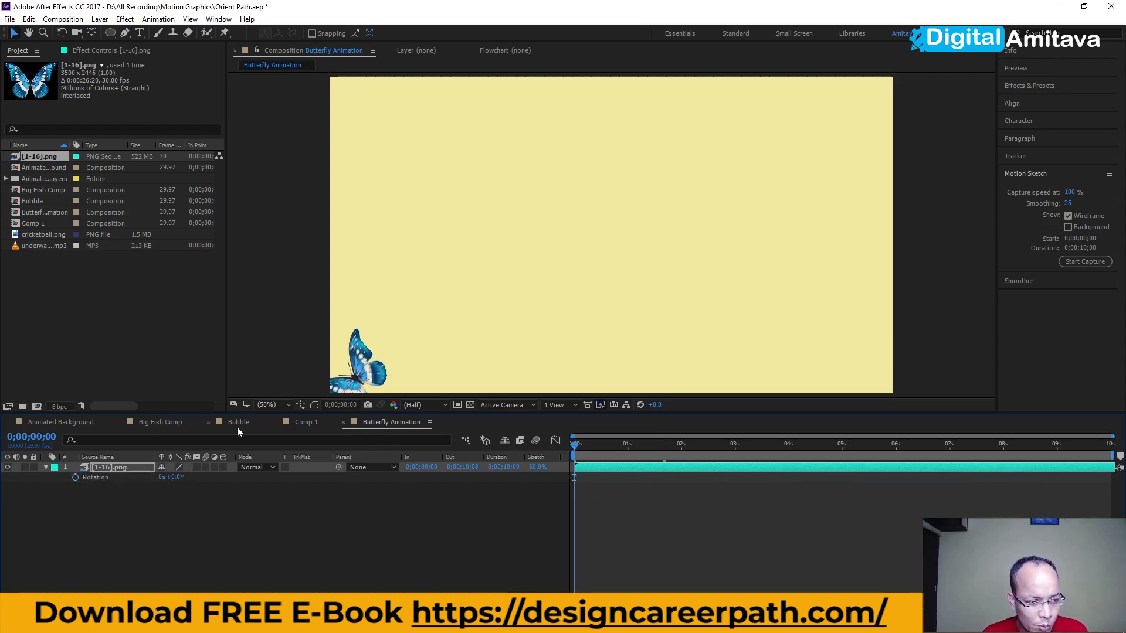
left_click_drag(177, 479, 237, 477)
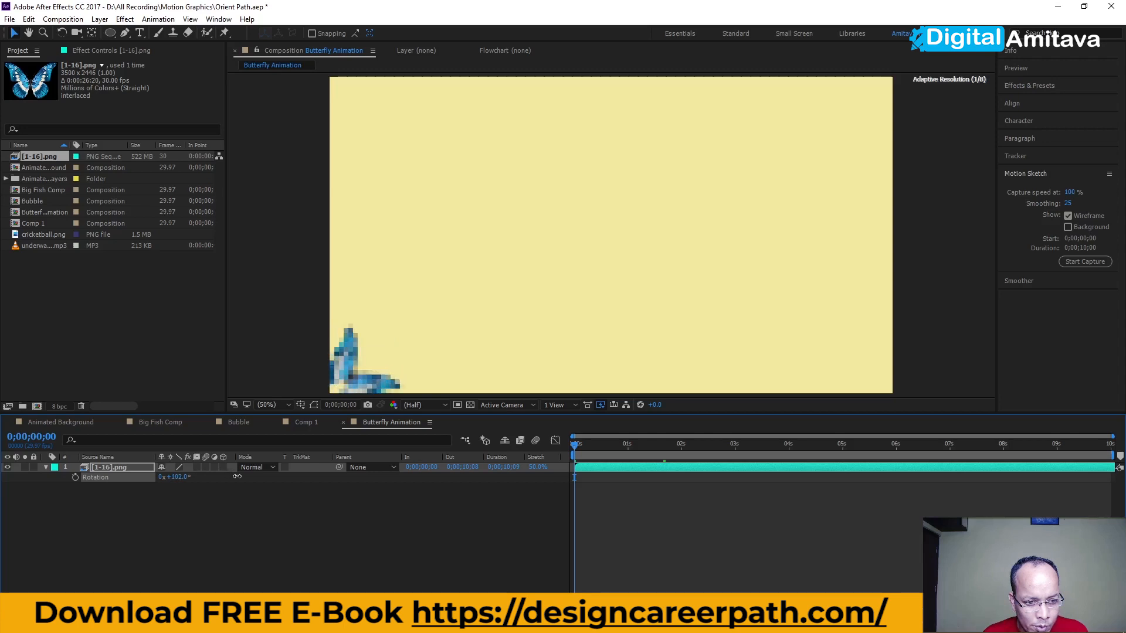
key("space")
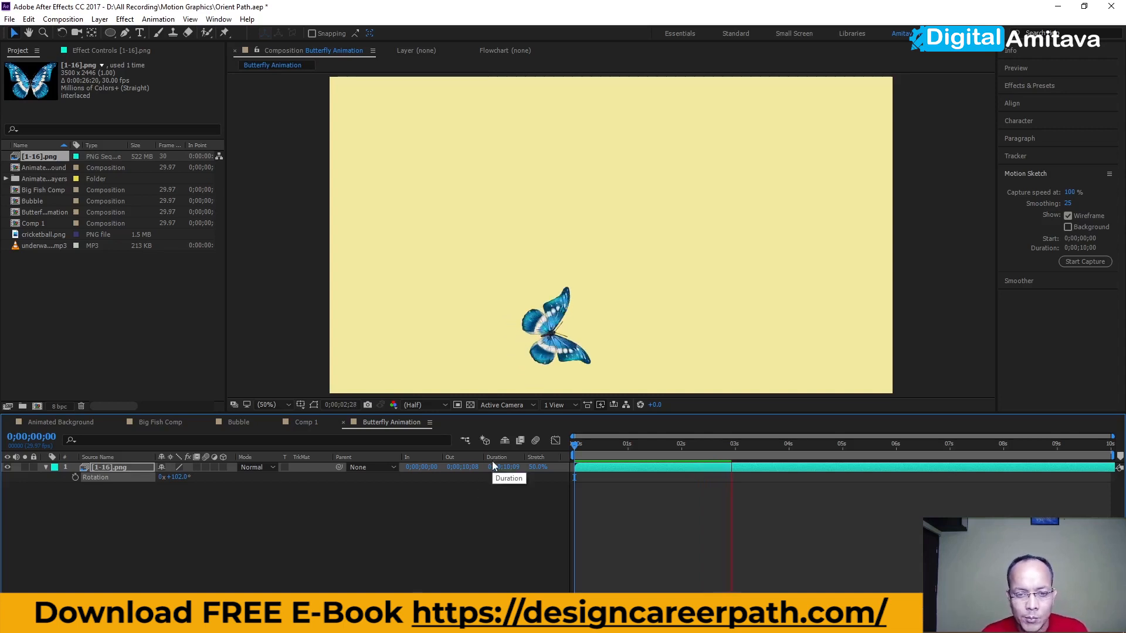
key("space")
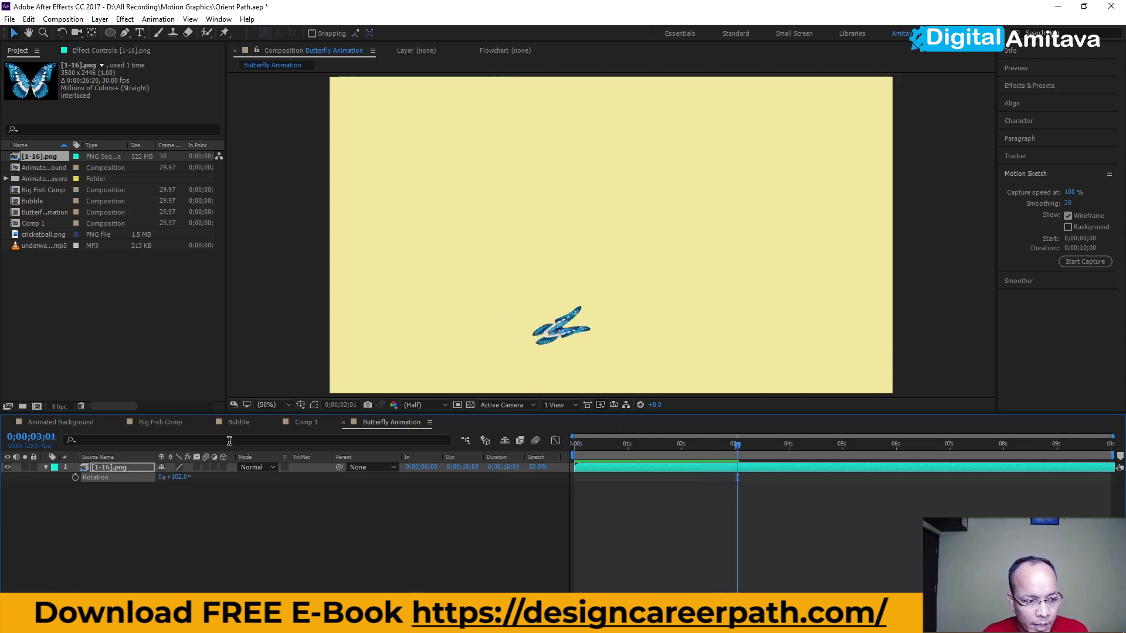
- View the butterfly briefly on the transparency grid, restore the yellow background, and return to the first frame
left_click(467, 405)
left_click(469, 405)
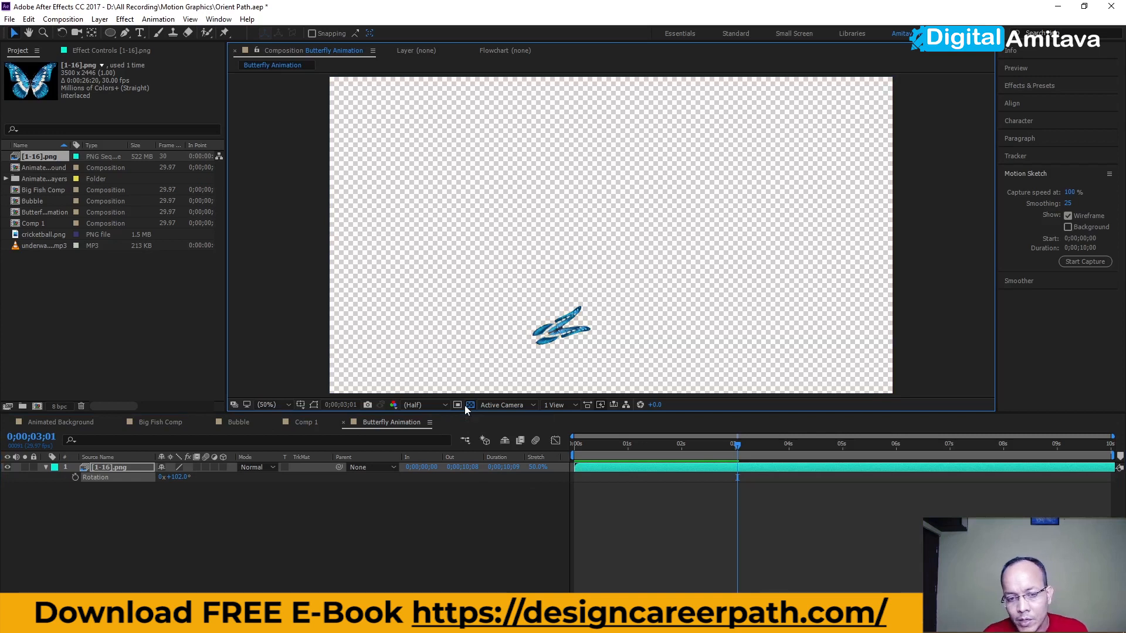
left_click(593, 444)
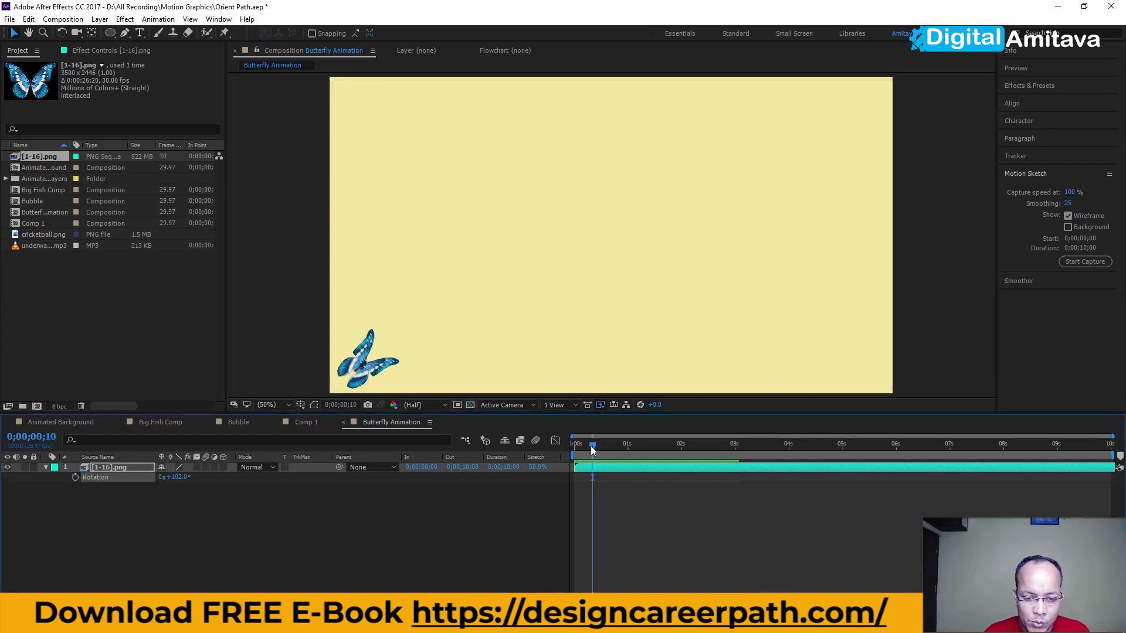
left_click_drag(593, 446, 555, 445)
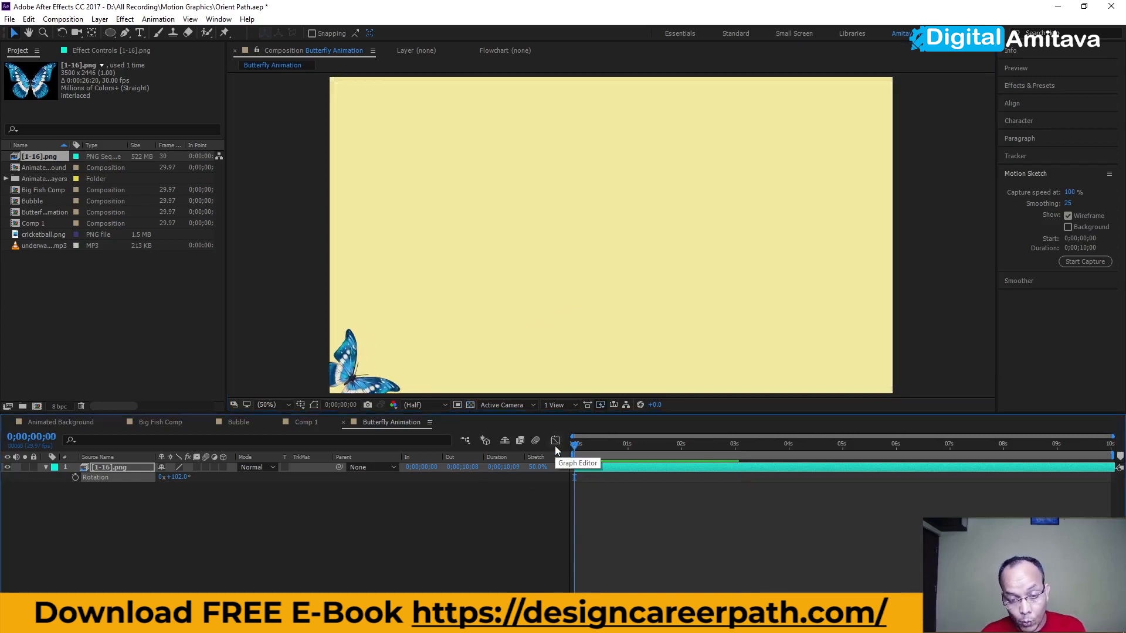